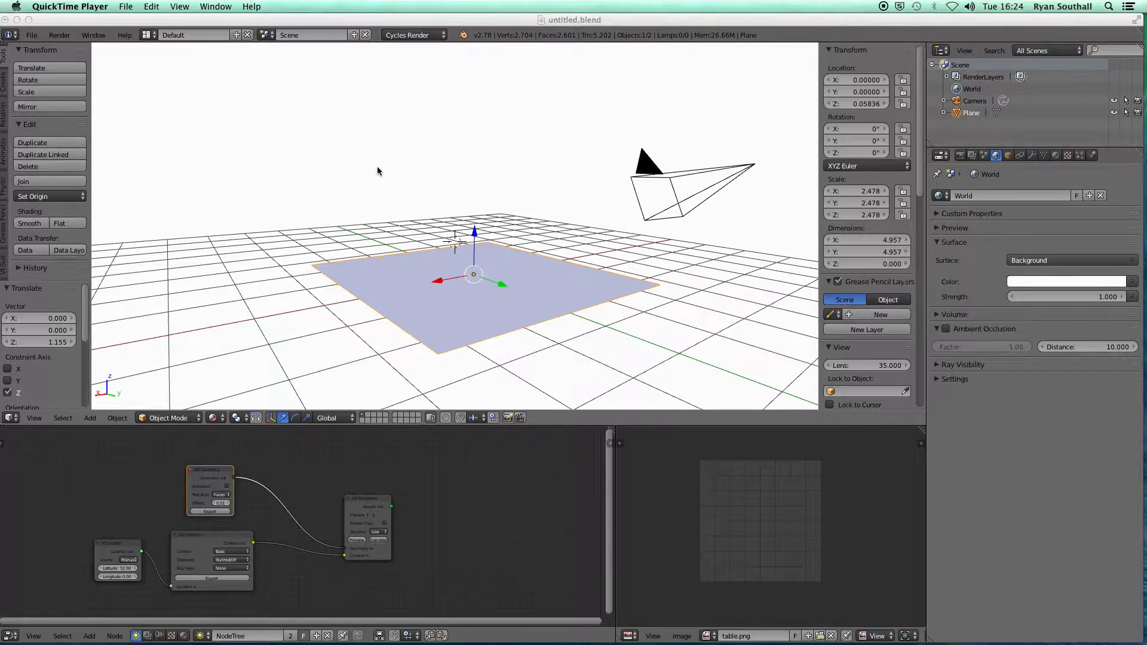
Orbit and zoom the viewport to inspect the plane from several angles.
click(509, 305)
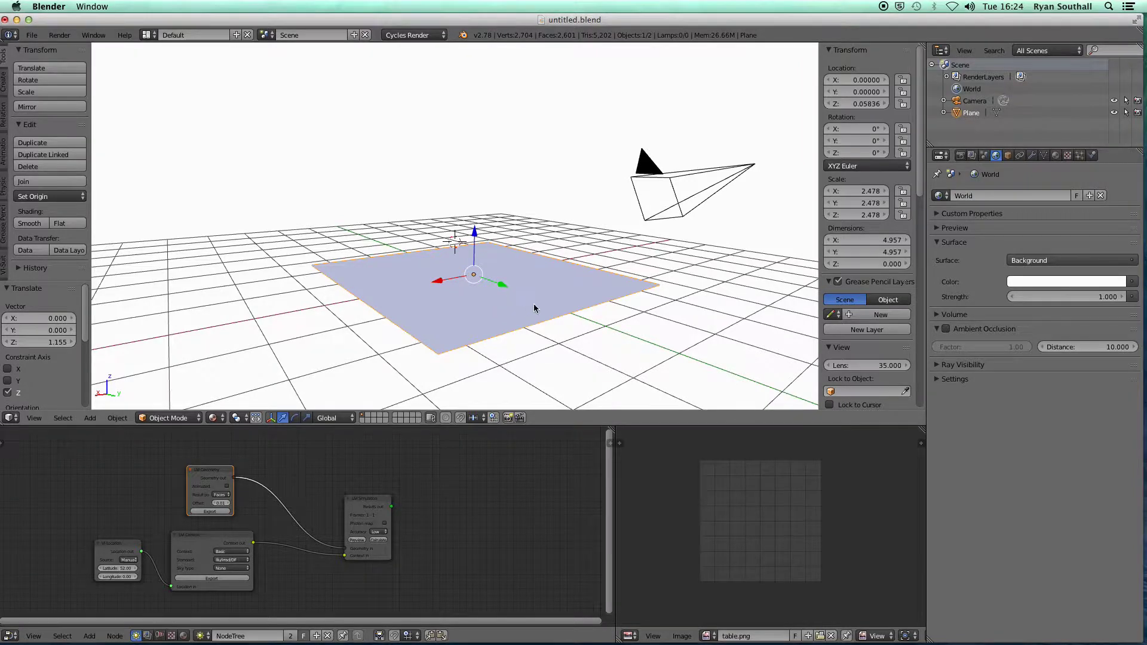
middle_drag(535, 310, 508, 318)
scroll(483, 290, up, 3)
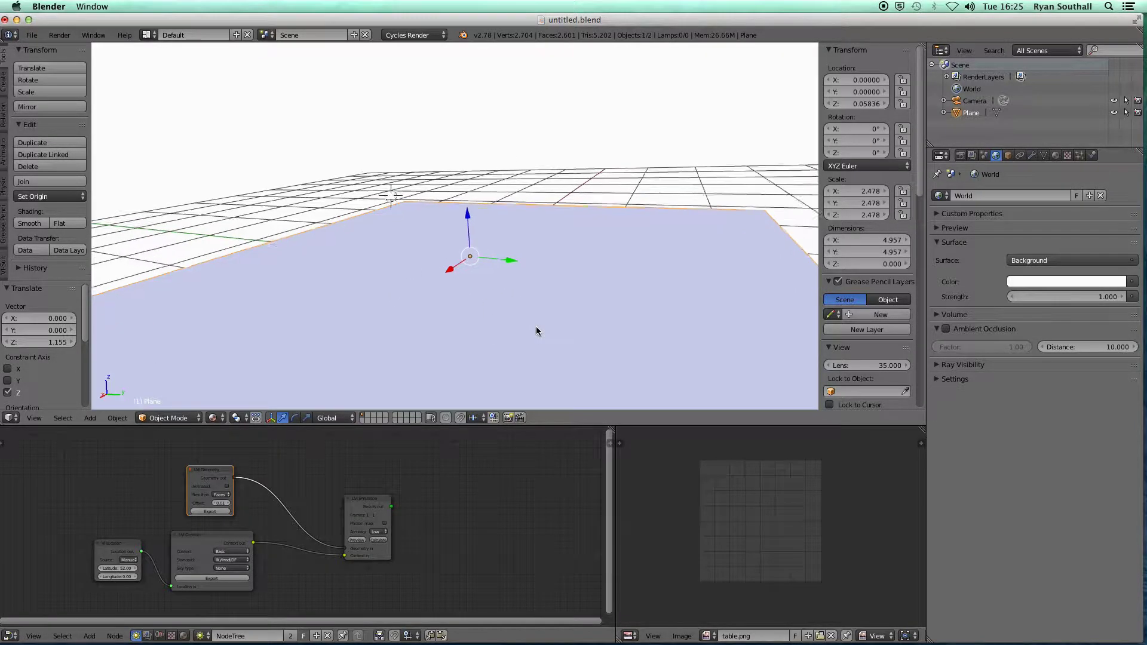
scroll(535, 325, down, 5)
middle_drag(543, 338, 385, 338)
middle_drag(512, 335, 486, 328)
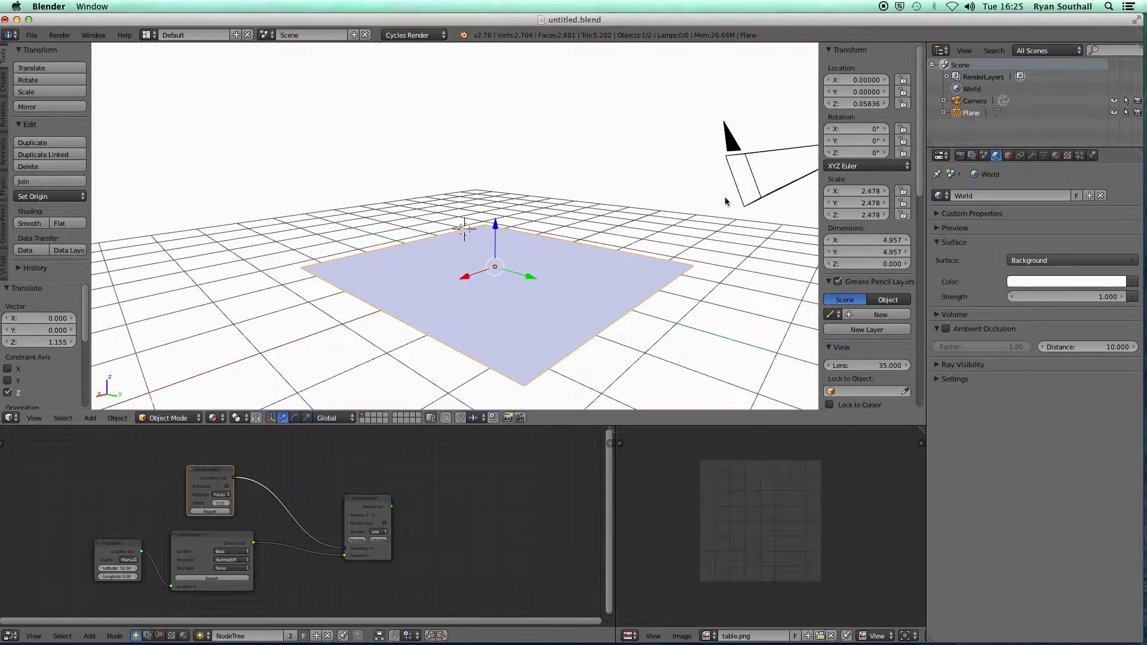
Select the plane and inspect its mesh in Edit Mode, then return to Object Mode.
right_click(750, 157)
right_click(548, 339)
key(Tab)
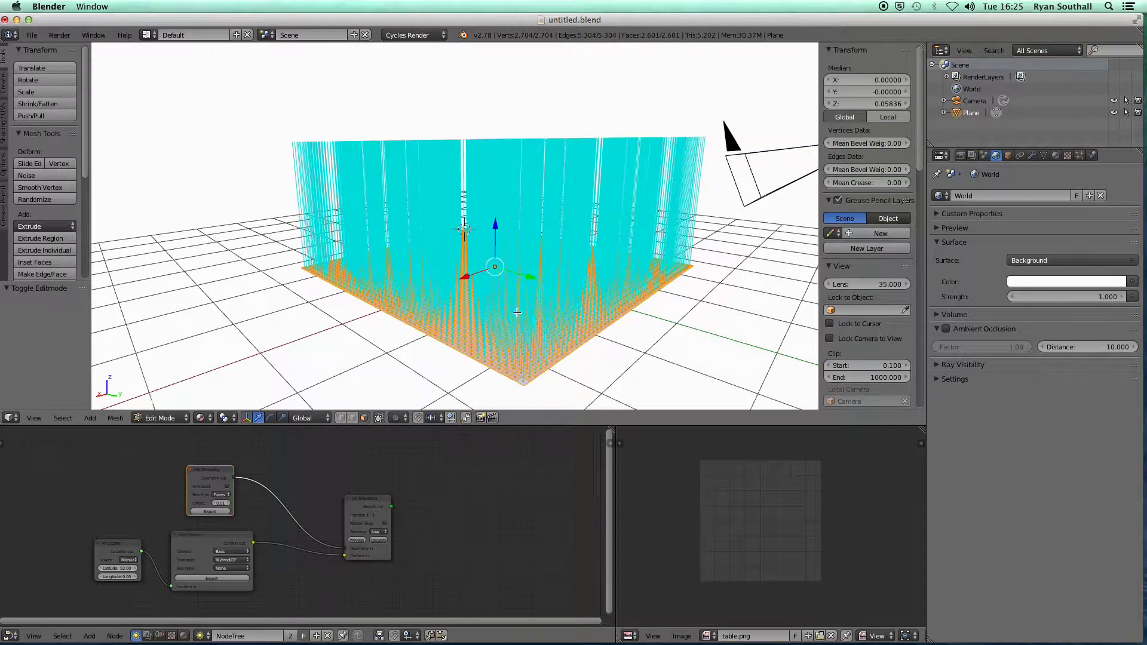
middle_drag(519, 314, 556, 315)
key(Tab)
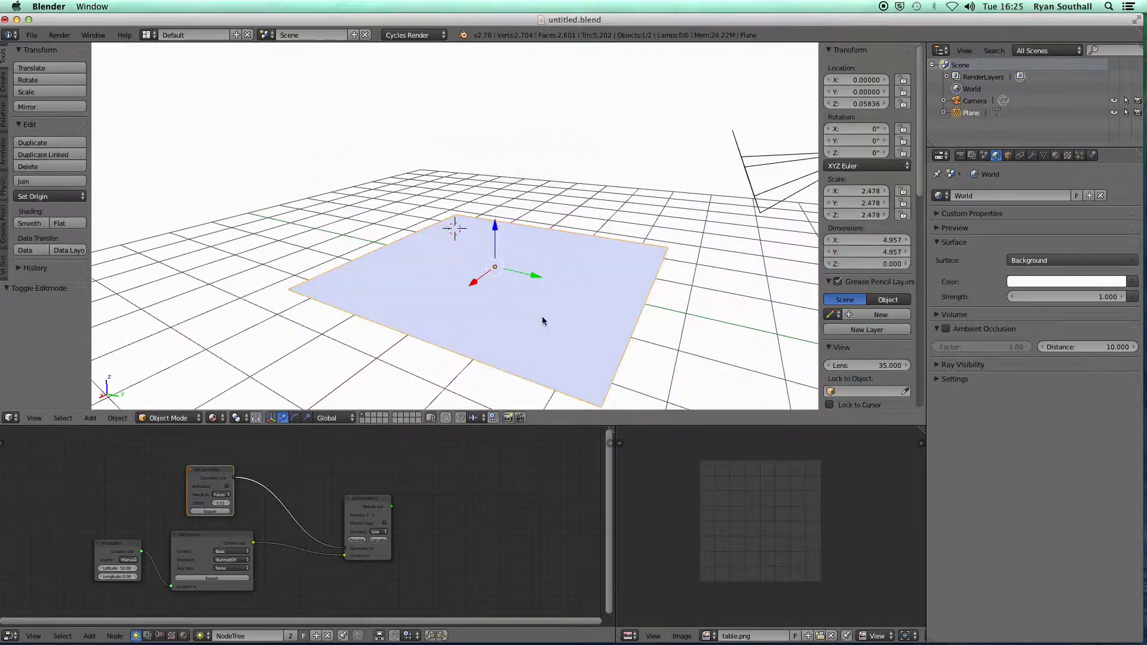
Show the plane's material settings, where the VI-Suite type reads Light sensor with Plastic Radiance type.
click(1056, 155)
scroll(1129, 436, down, 3)
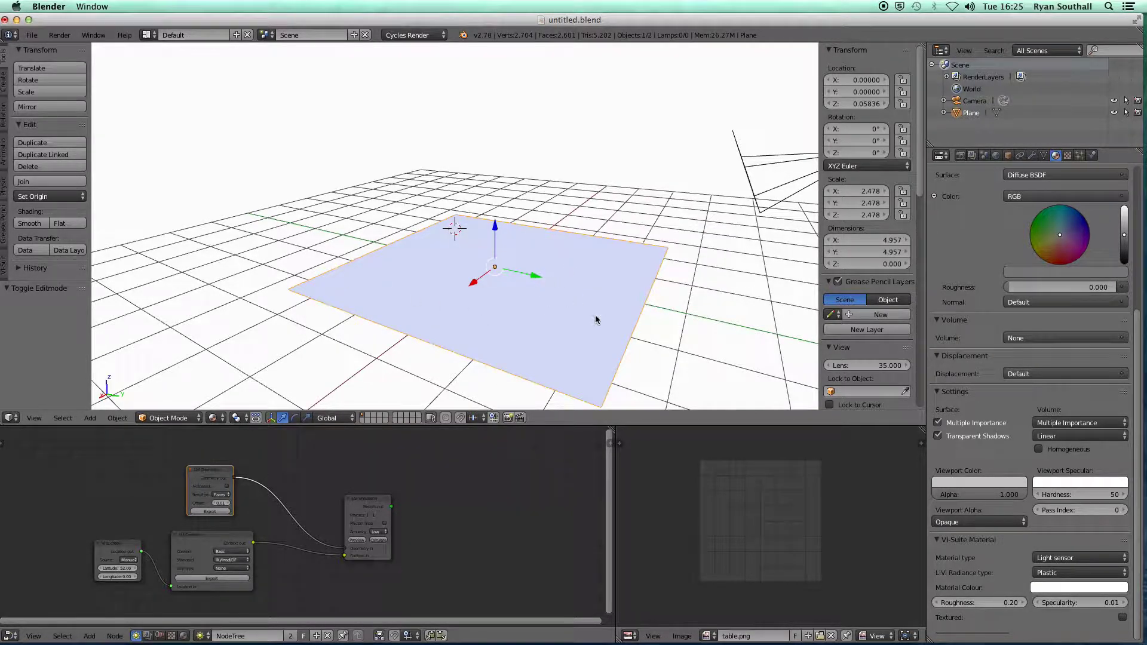
middle_drag(593, 321, 567, 326)
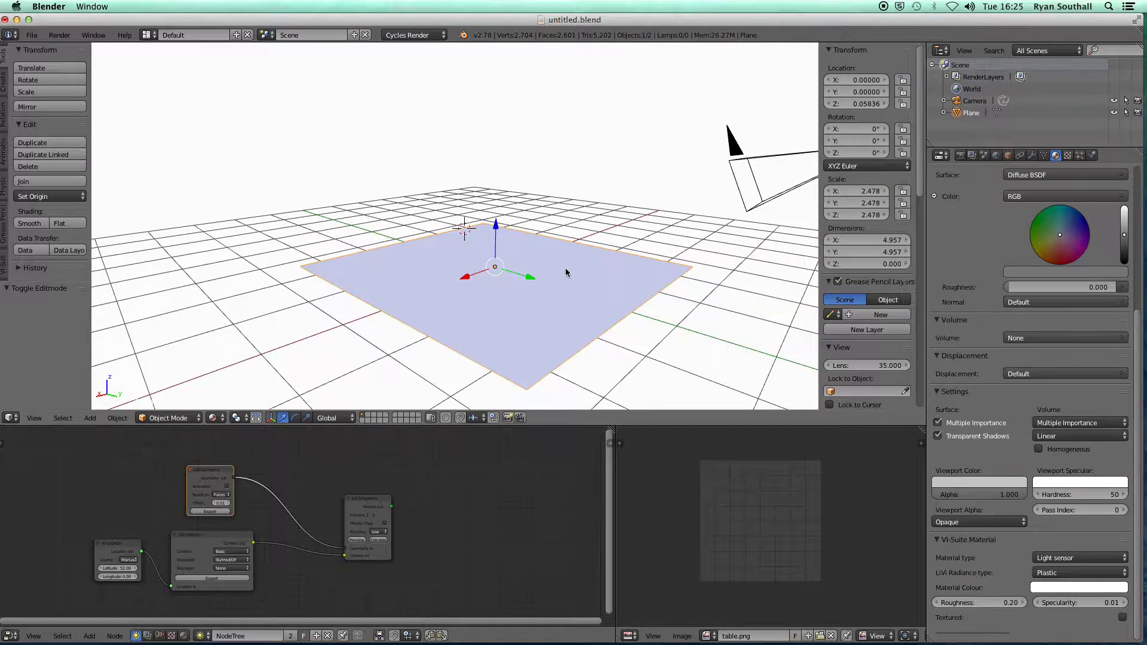
scroll(494, 272, down, 5)
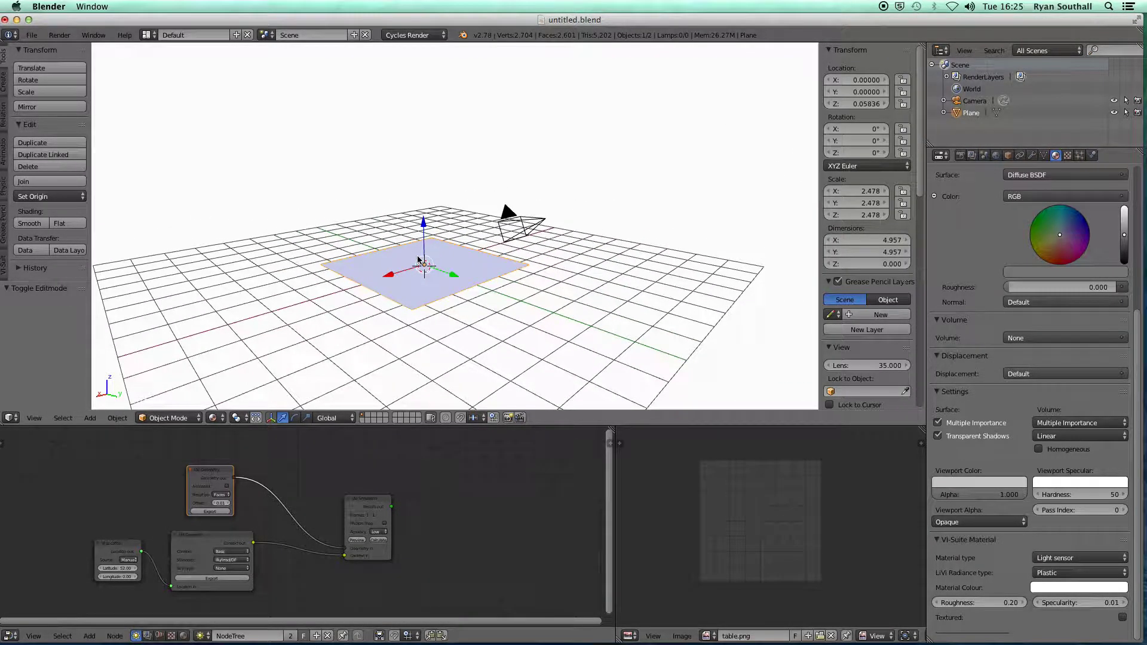
Add a cube to the scene and raise it along the Z axis.
key(shift+a)
mouse_move(391, 258)
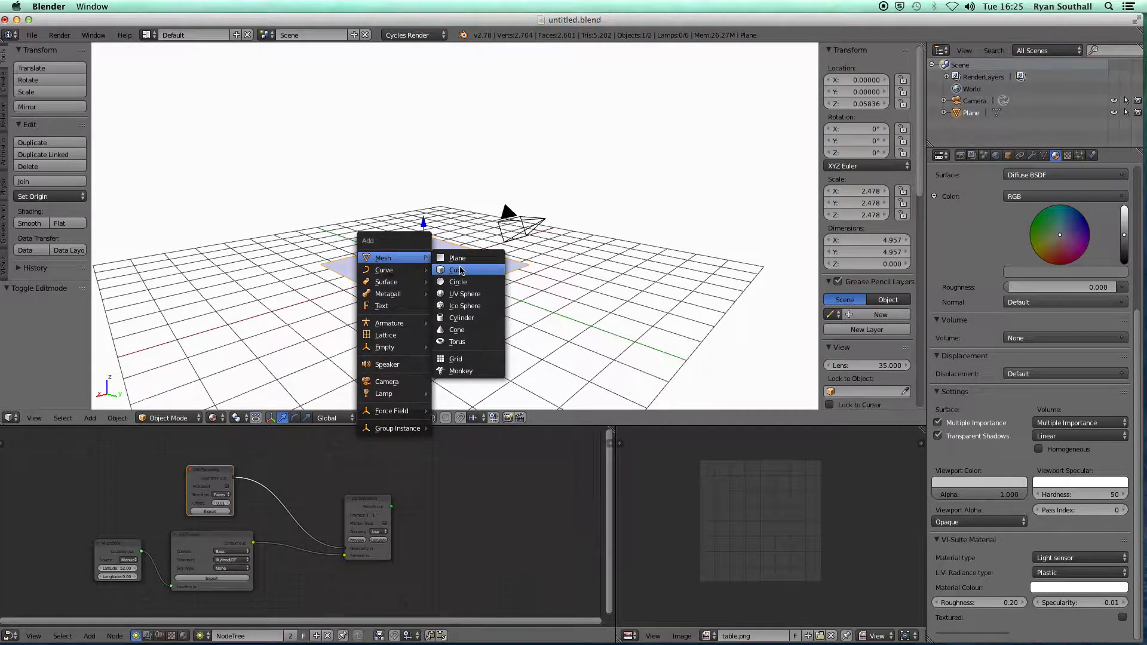
click(460, 271)
key(g)
key(z)
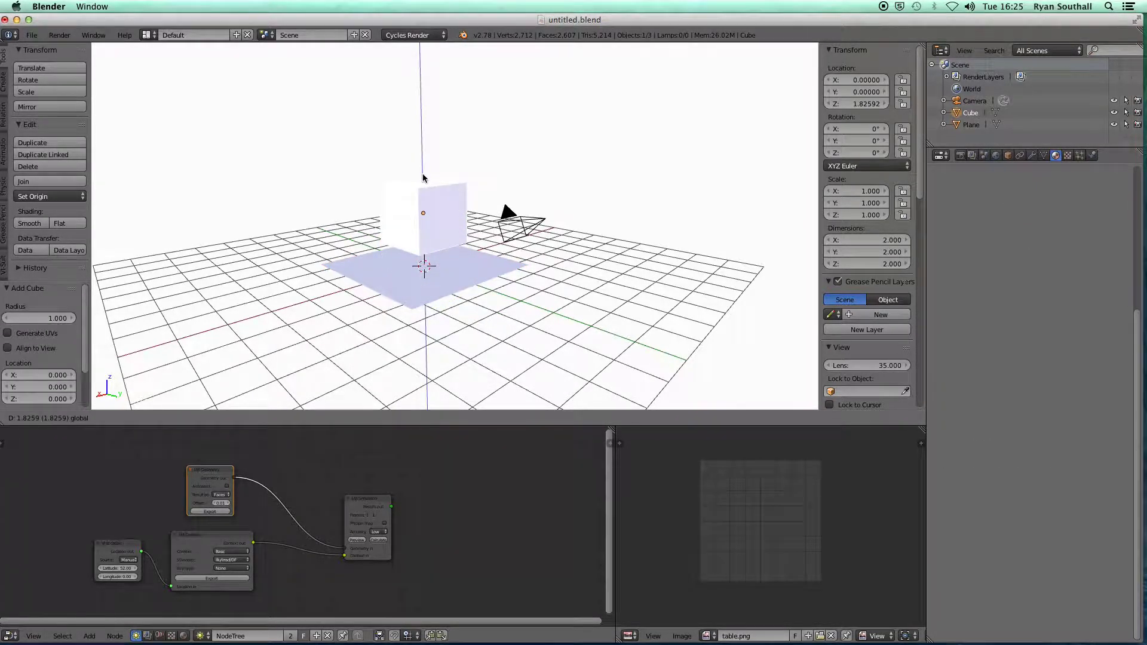
click(423, 181)
Scale the cube to 0.183 and lower it to Z 0.833 above the plane.
key(s)
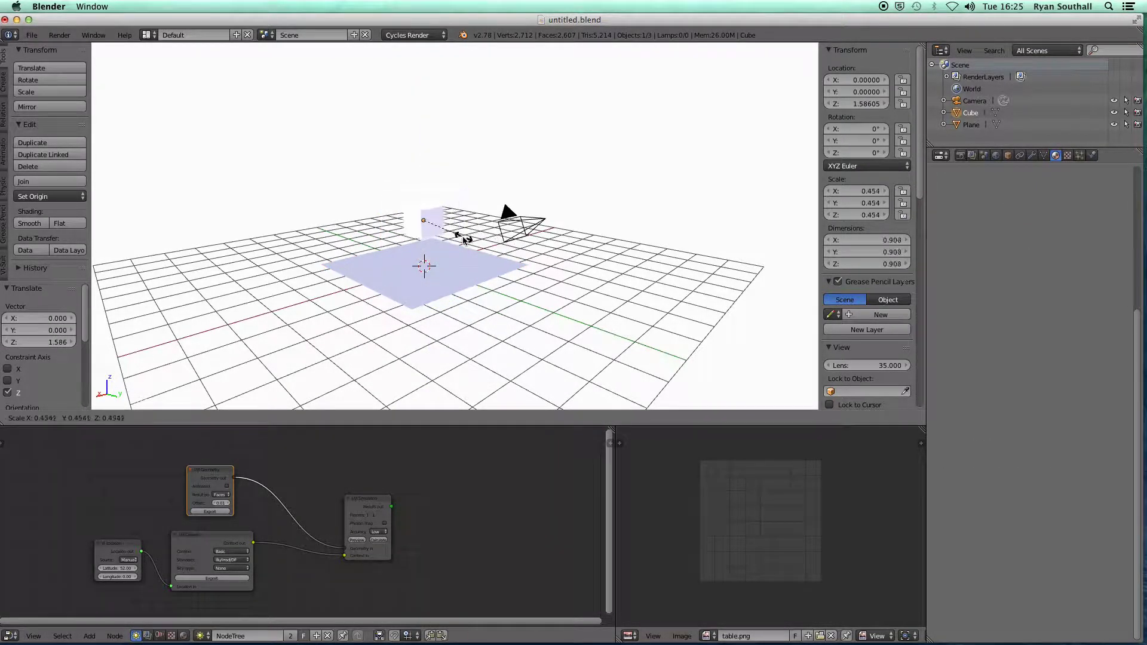
click(439, 227)
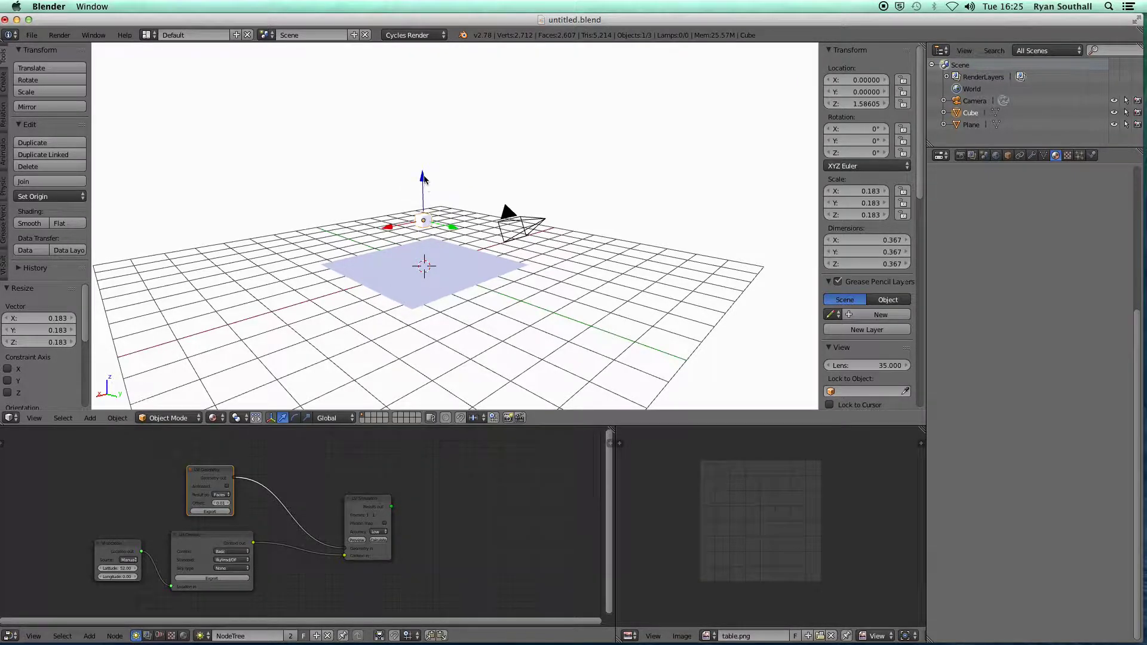
key(g)
key(z)
click(428, 204)
middle_drag(427, 205, 425, 282)
scroll(426, 242, down, 2)
scroll(426, 241, up, 3)
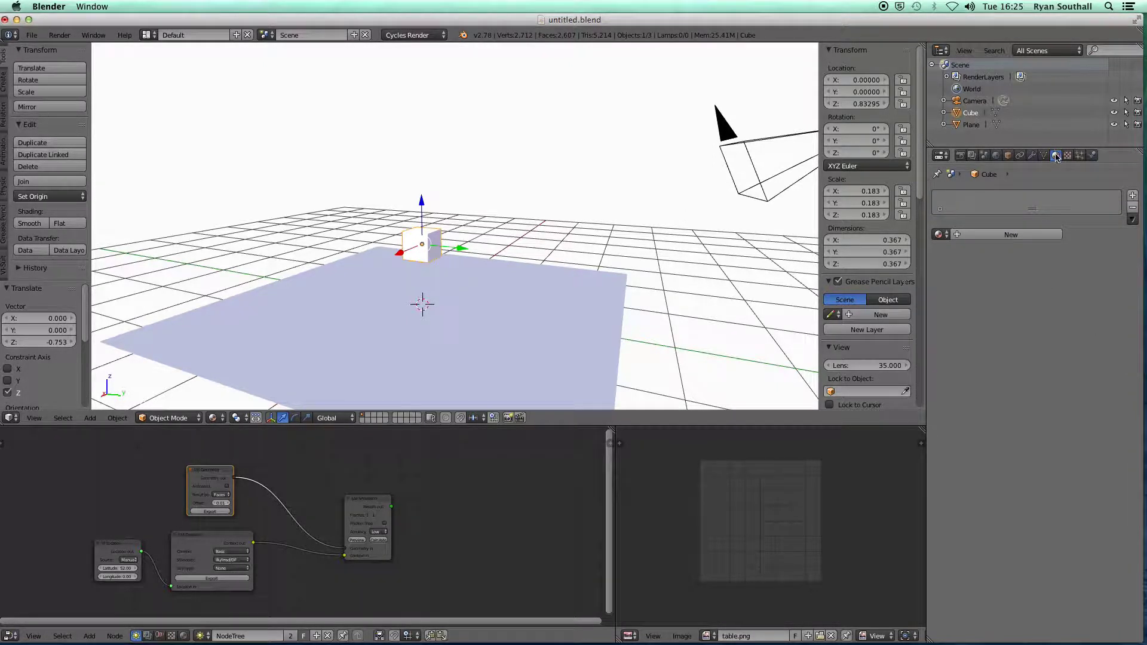
Create a new cube material named light_source and make its Radiance type Light.
click(1011, 234)
click(987, 235)
key(BackSpace)
text(light)
text(_sp)
text(urce)
key(Return)
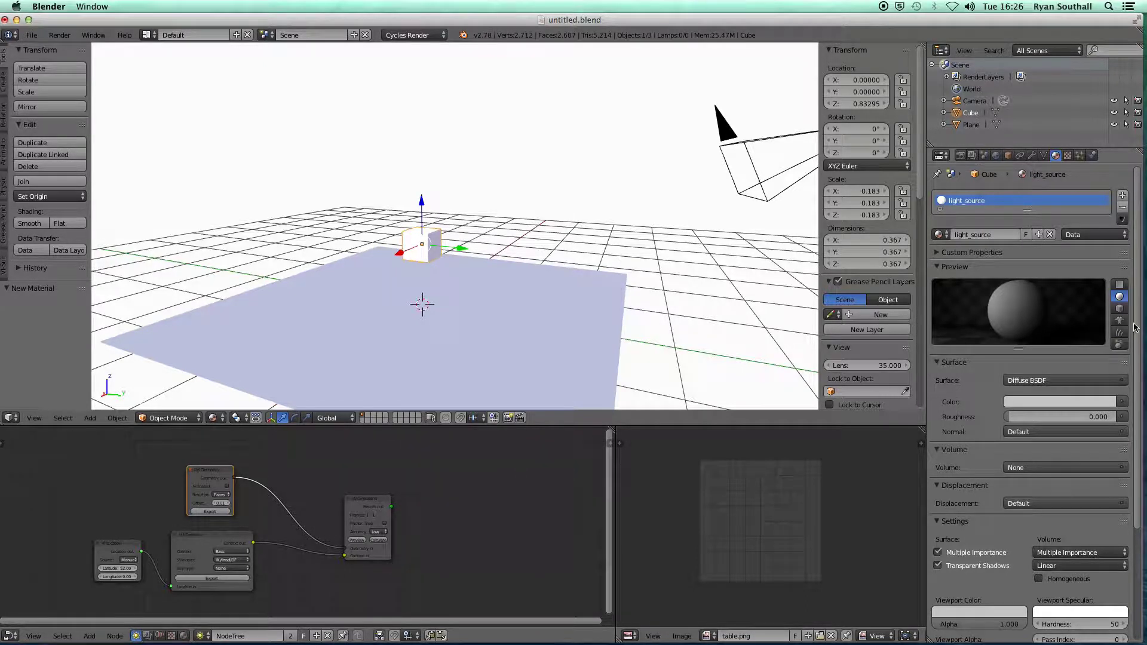
scroll(1134, 326, down, 6)
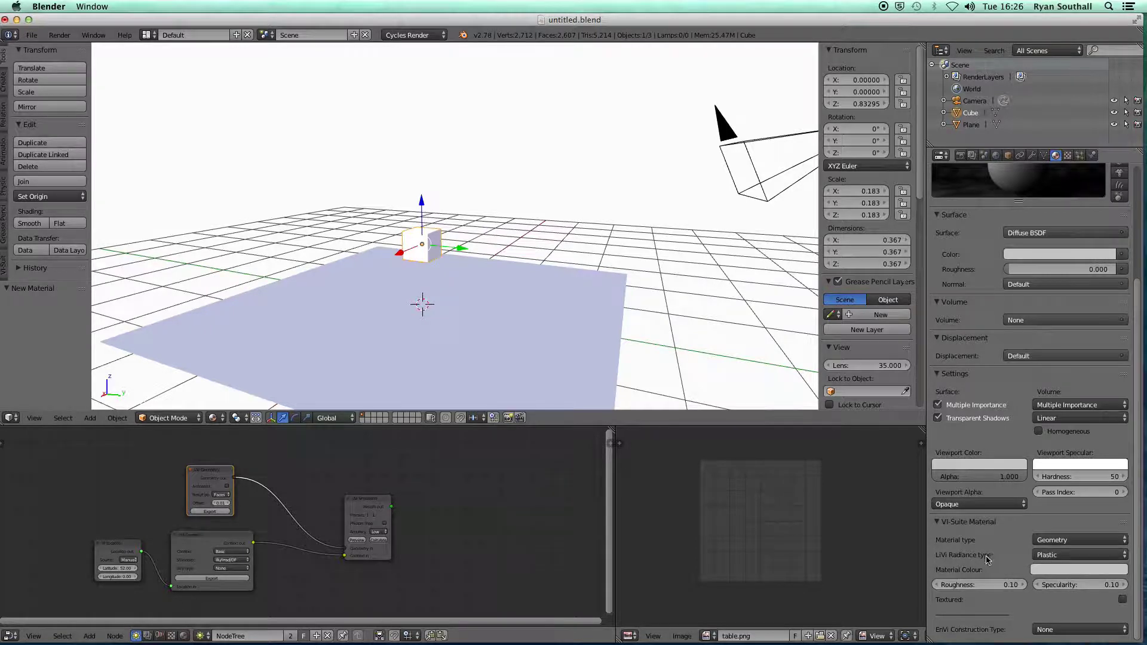
click(1062, 554)
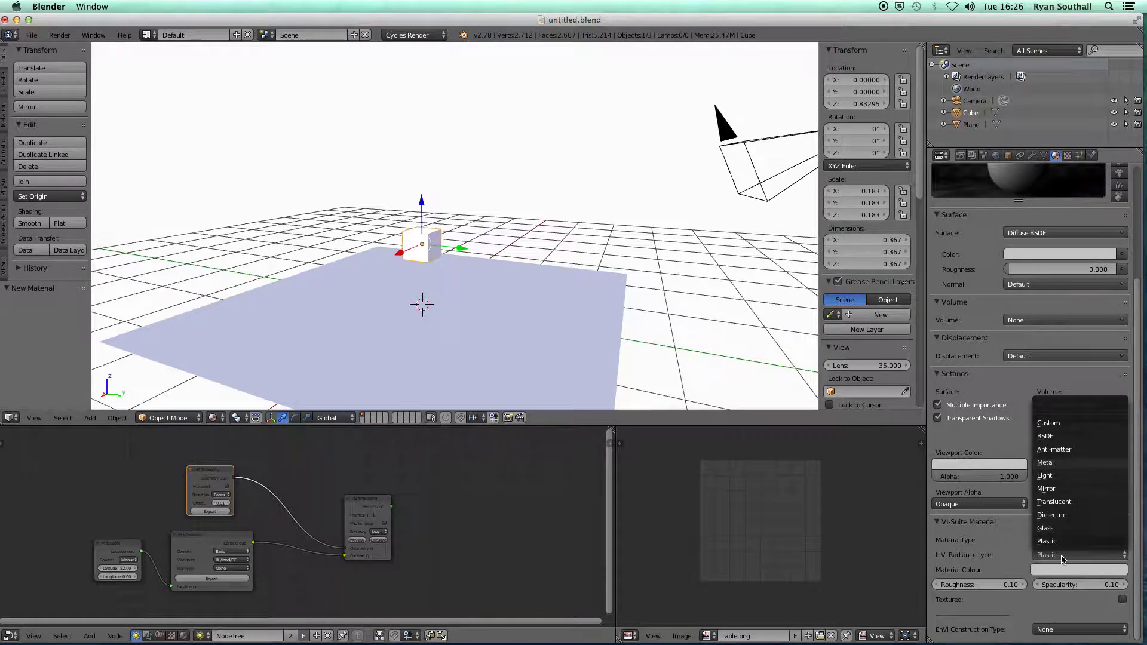
click(1046, 476)
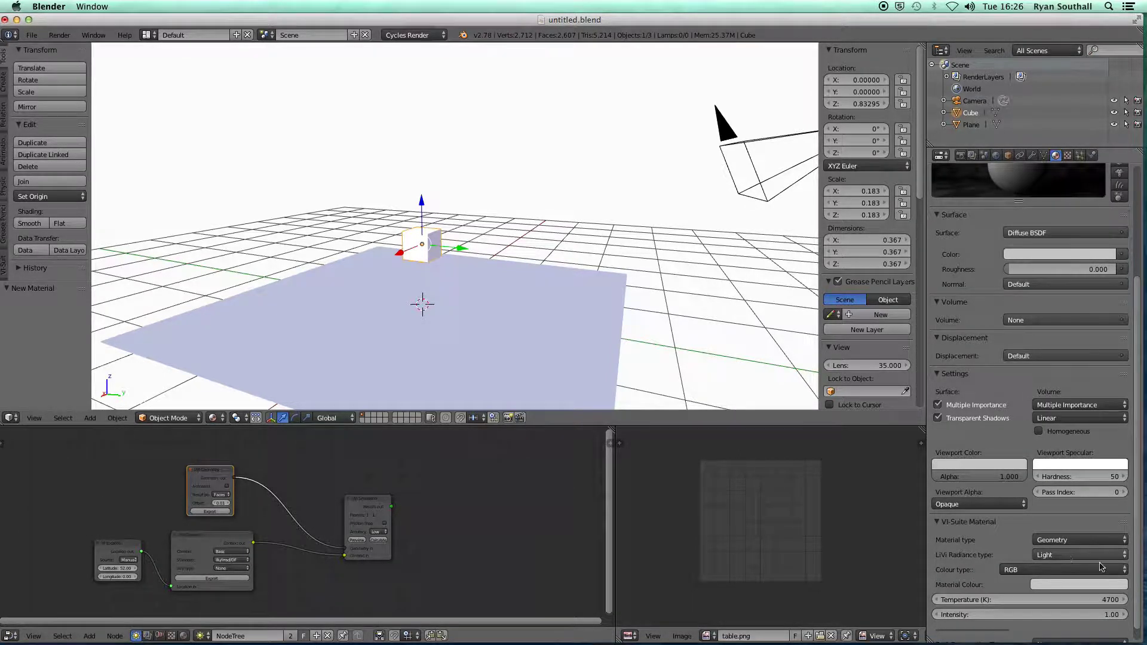
Give the light a salmon-red colour, base its colour on Temperature, and set 3500 K.
scroll(1139, 509, down, 1)
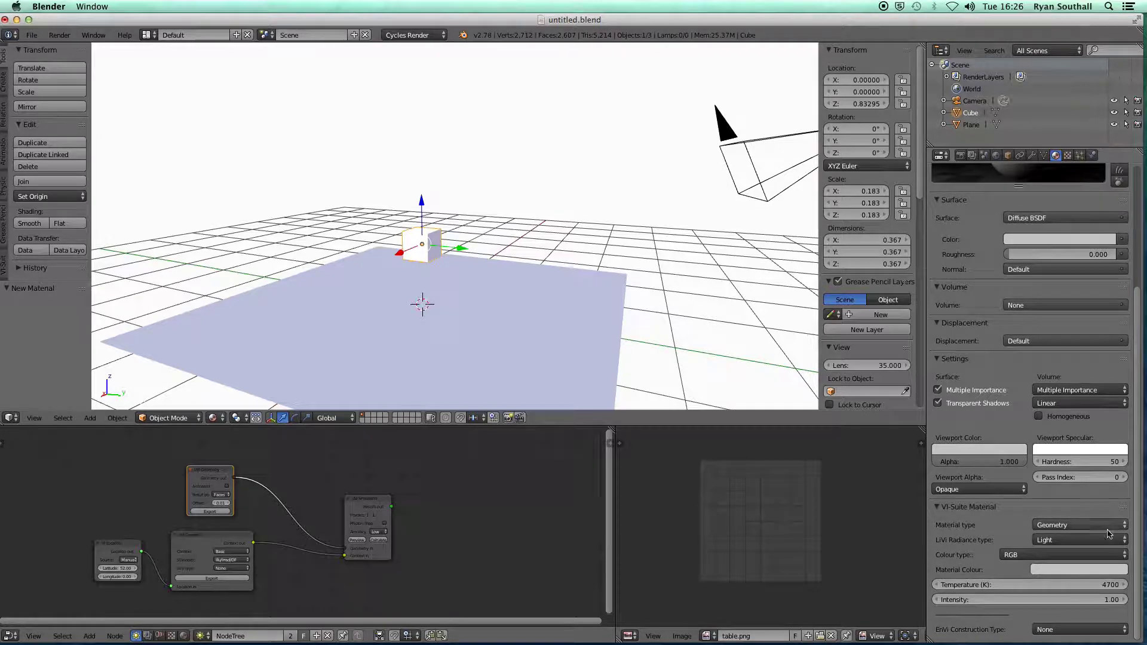
click(1058, 574)
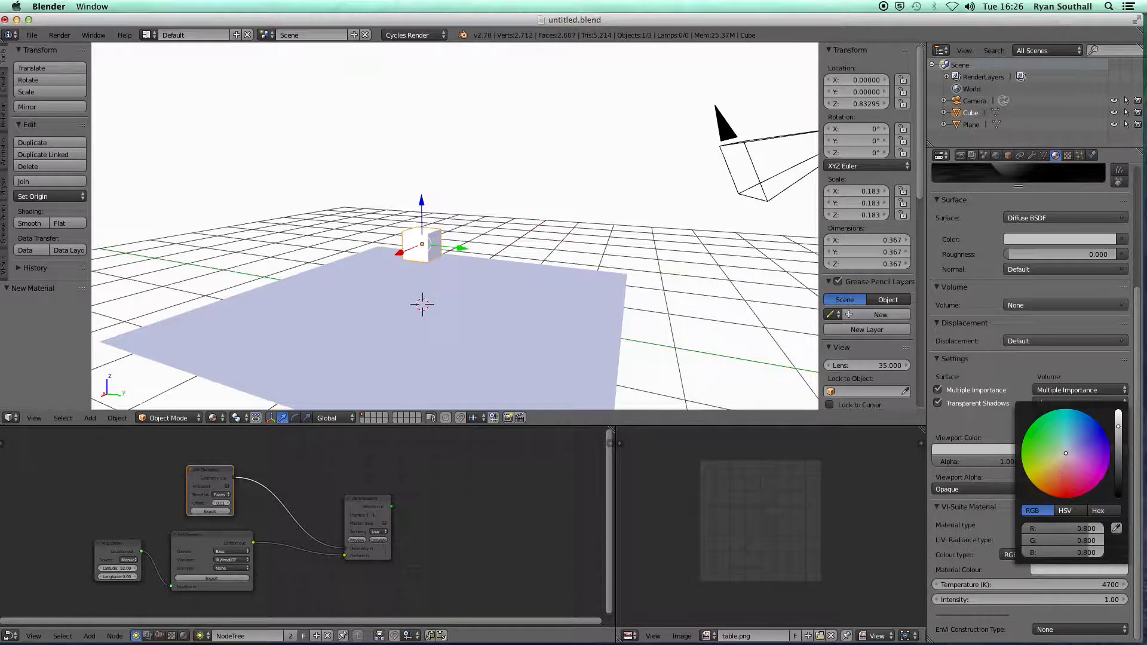
click(1063, 485)
click(1017, 556)
click(1026, 537)
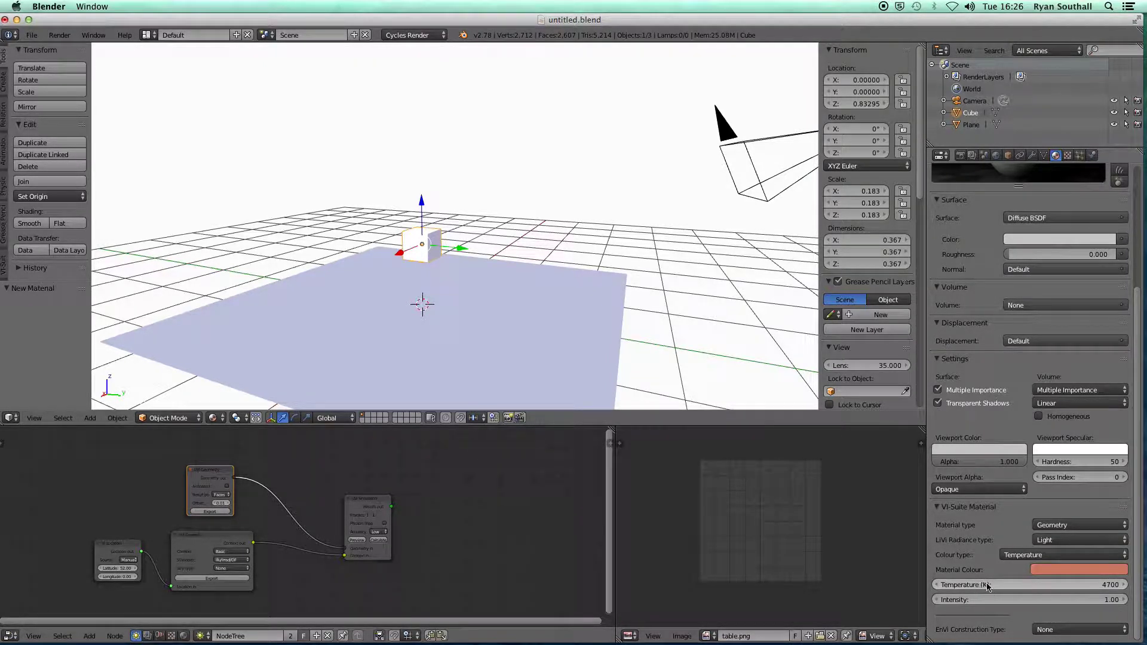
click(1042, 586)
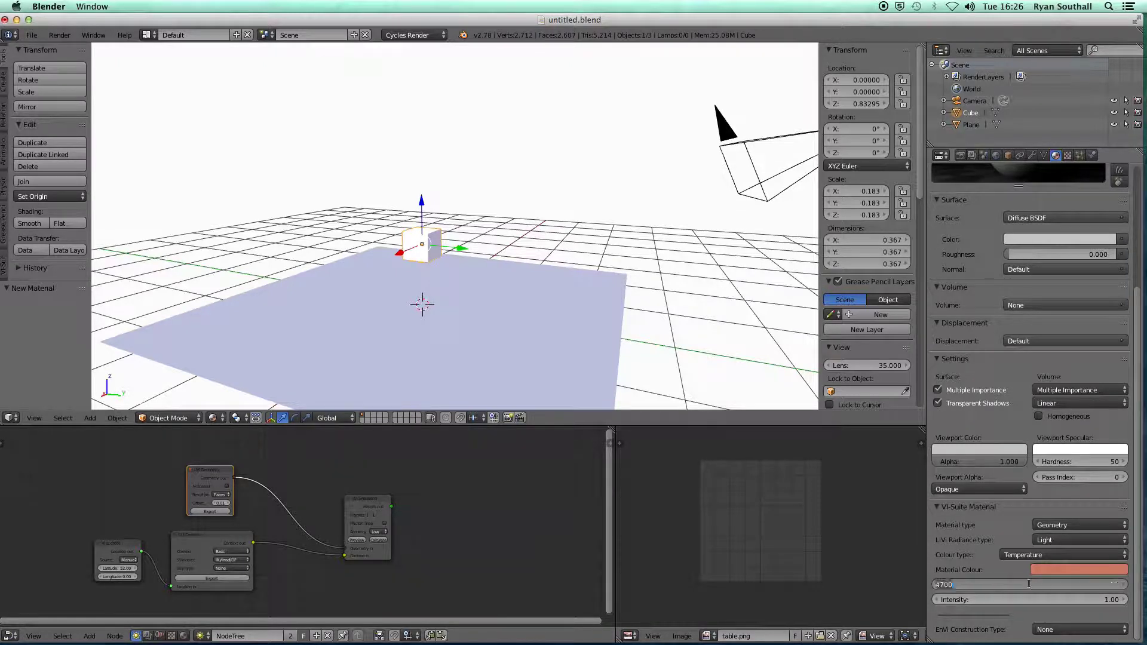
key(BackSpace)
key(Return)
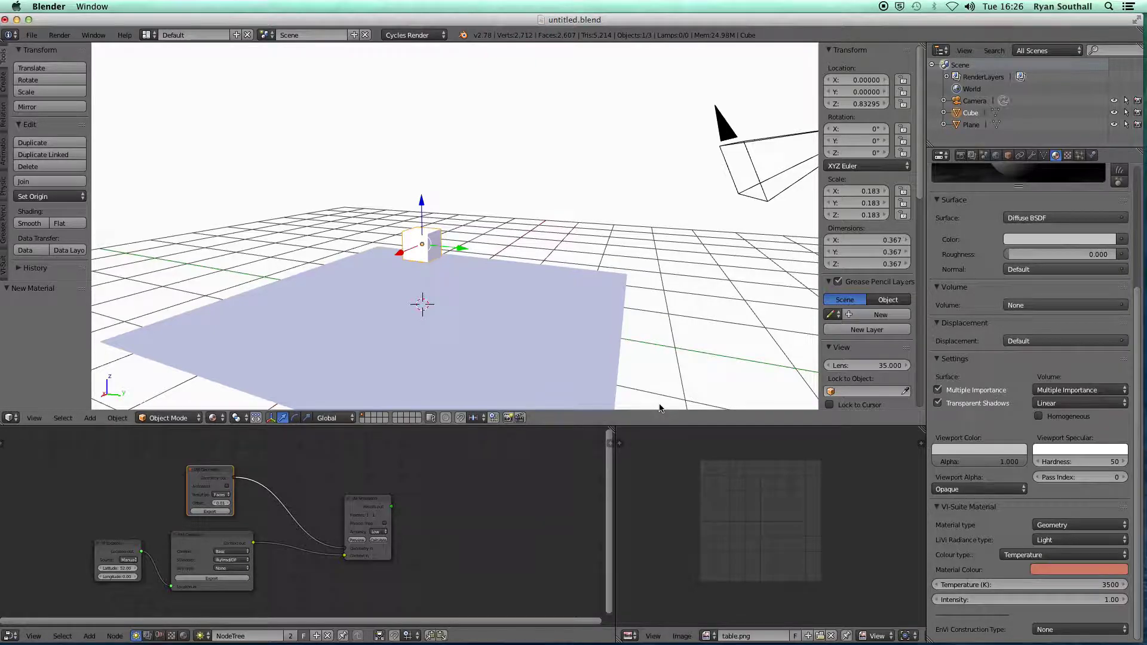
middle_drag(475, 299, 516, 307)
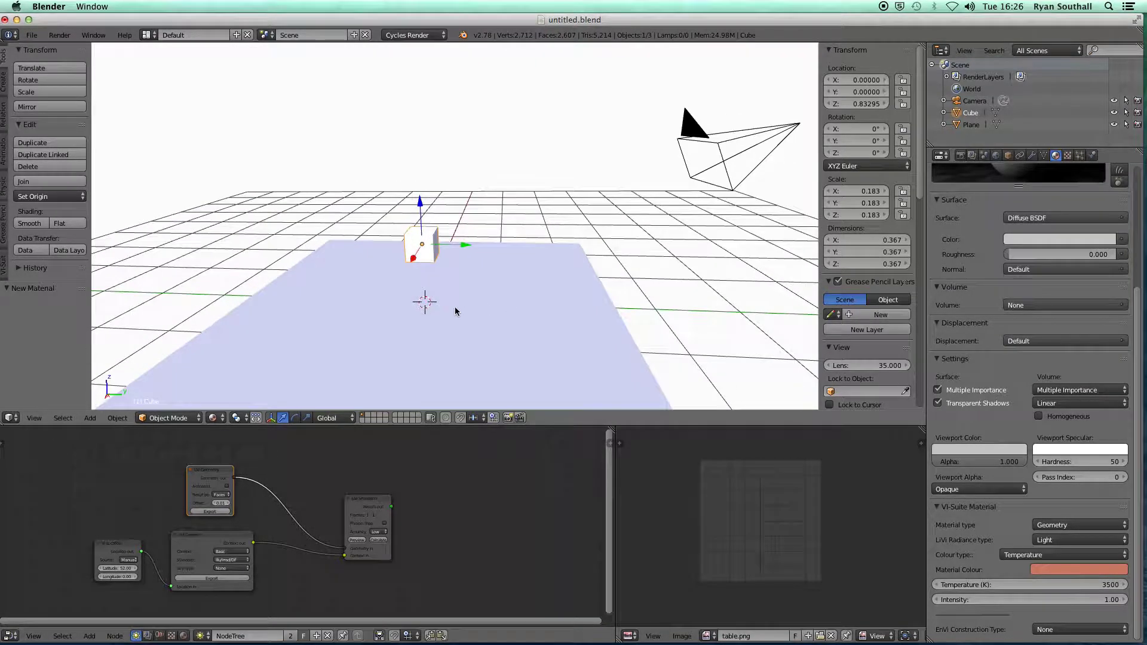
mouse_move(446, 311)
middle_down()
mouse_move(508, 310)
mouse_move(433, 313)
middle_up()
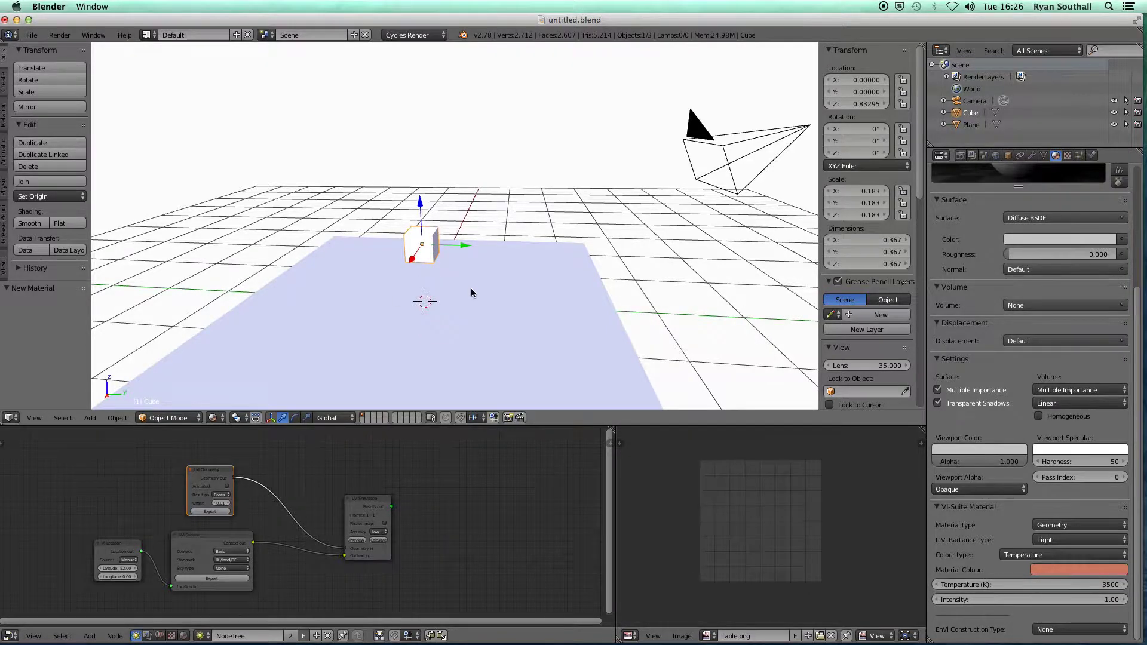
middle_drag(472, 293, 403, 298)
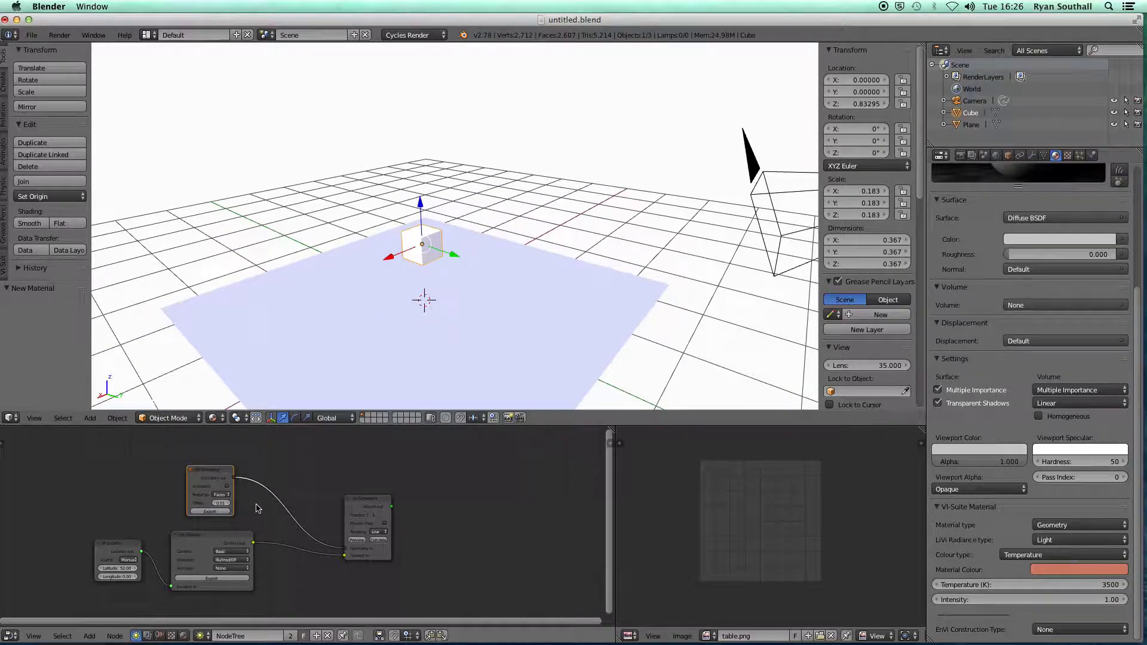
Maximize the node editor, widen the LiVi Geometry node, export the geometry, and restore the layout.
key(shift+space)
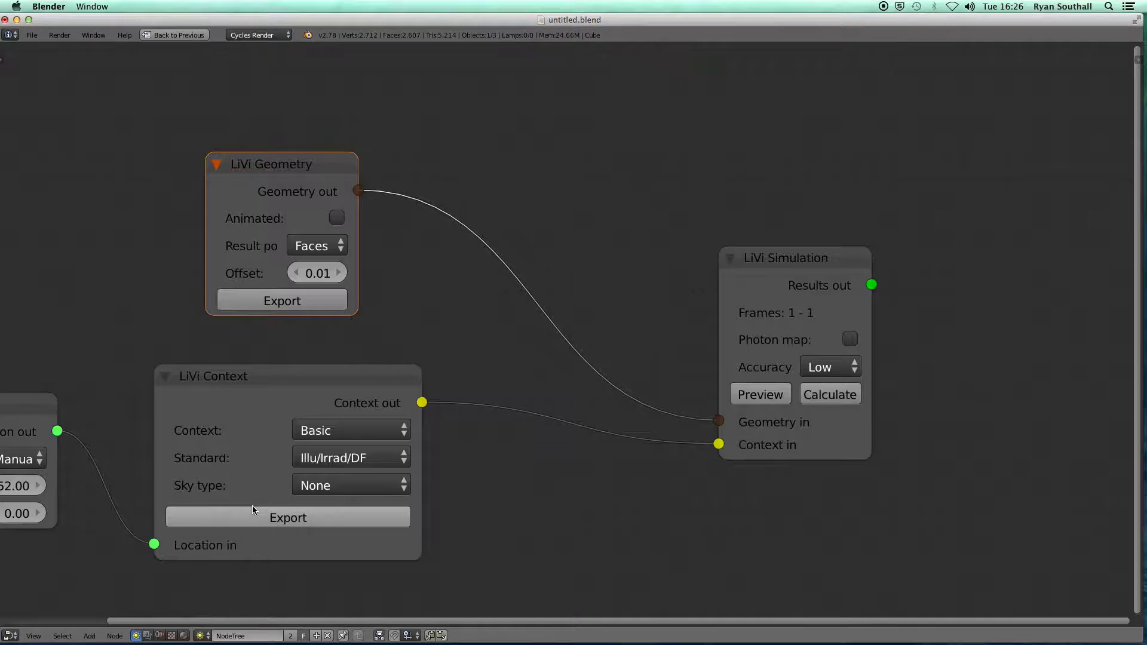
scroll(336, 328, up, 1)
scroll(336, 327, down, 3)
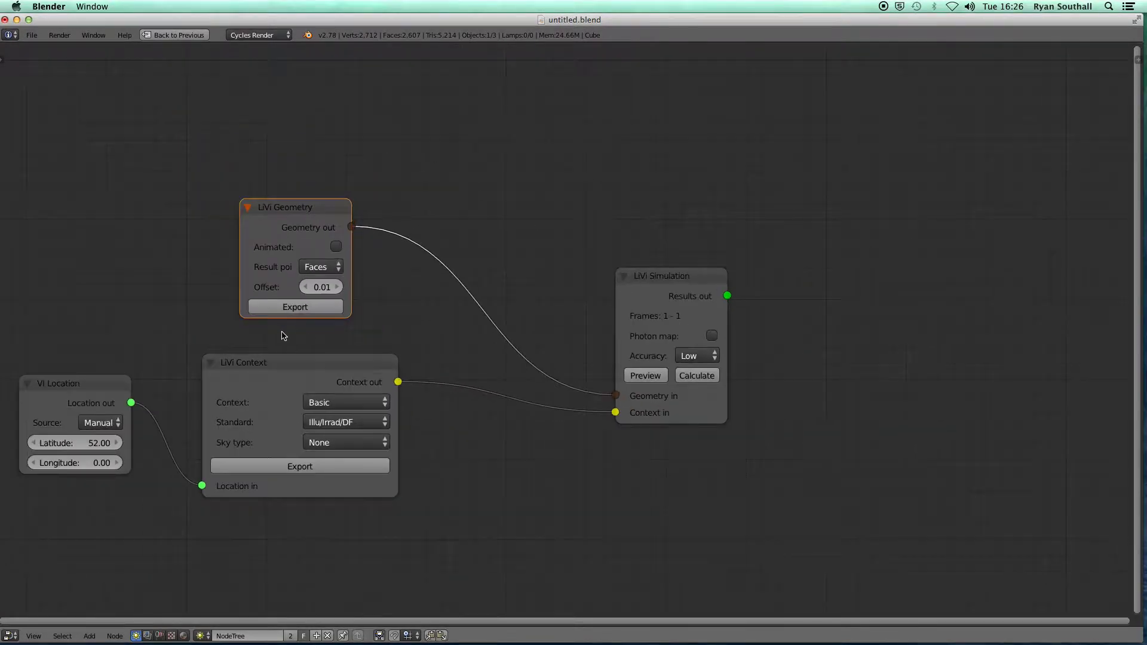
key(Home)
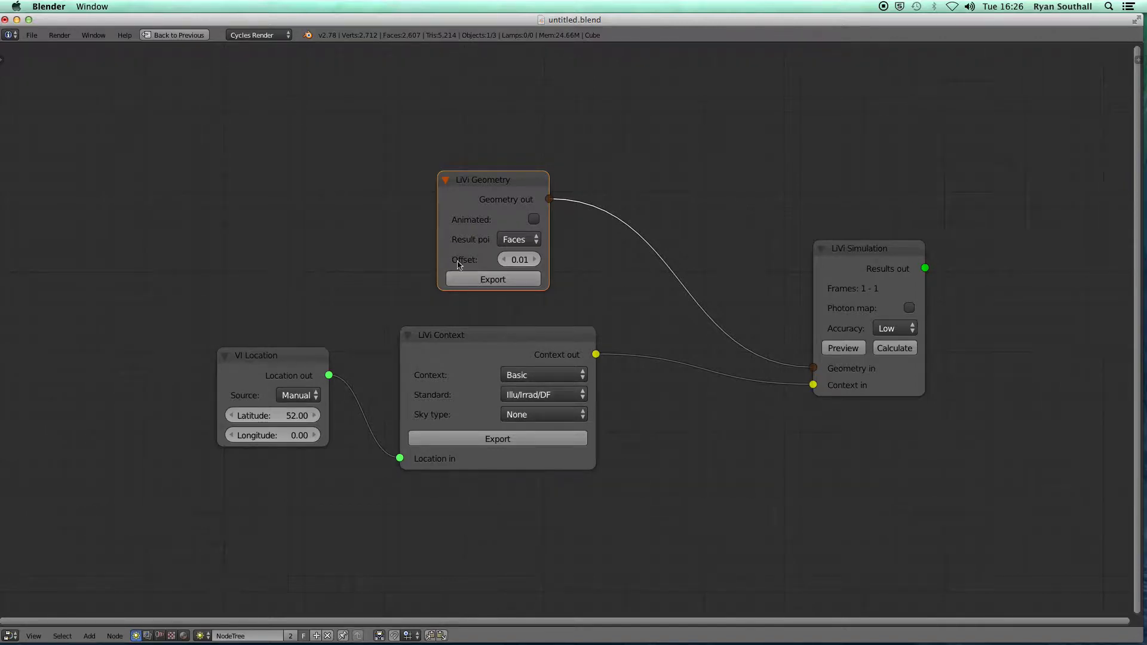
drag(436, 244, 377, 236)
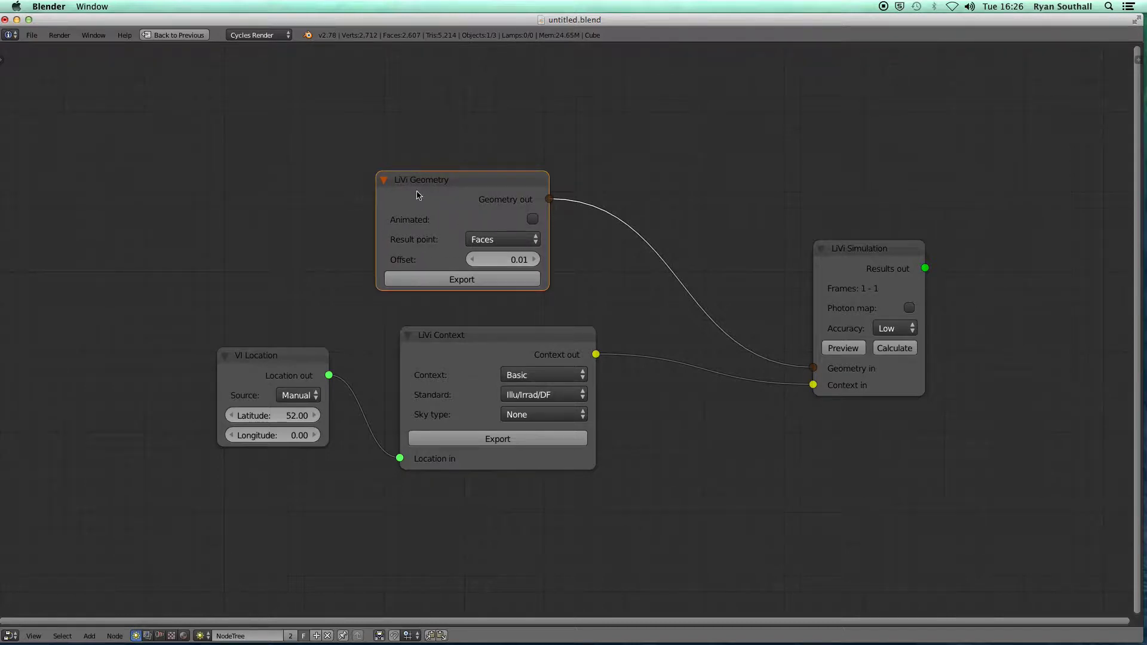
click(416, 277)
middle_drag(604, 310, 433, 295)
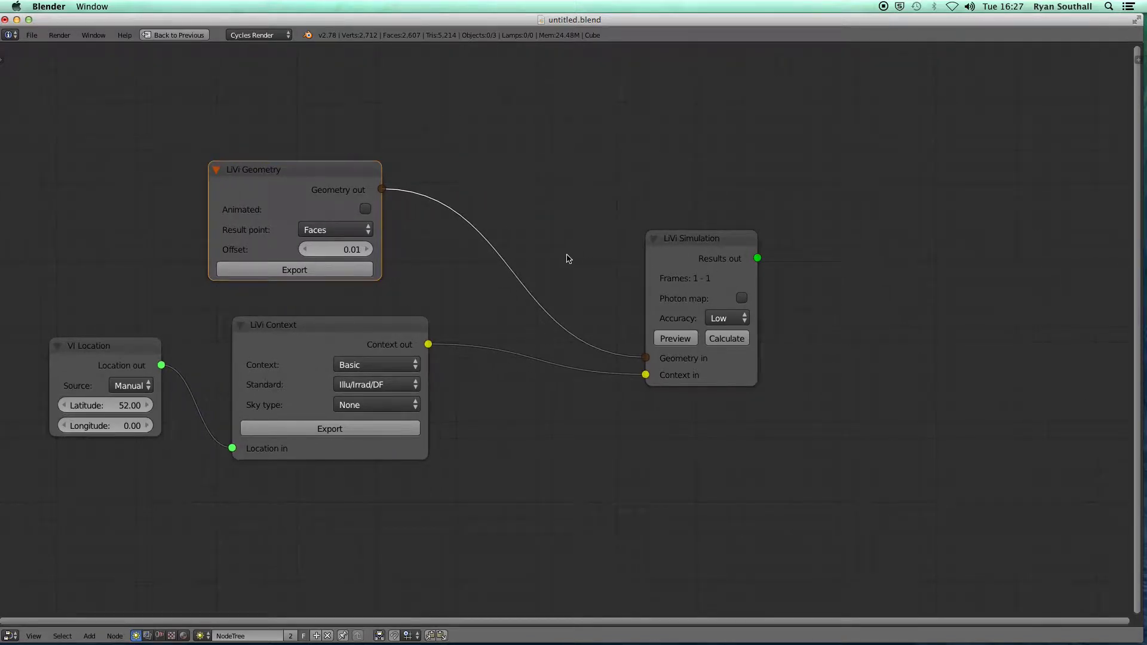
key(ctrl+Up)
Frame the scene camera view with walk navigation and launch the Radiance preview.
scroll(345, 537, down, 3)
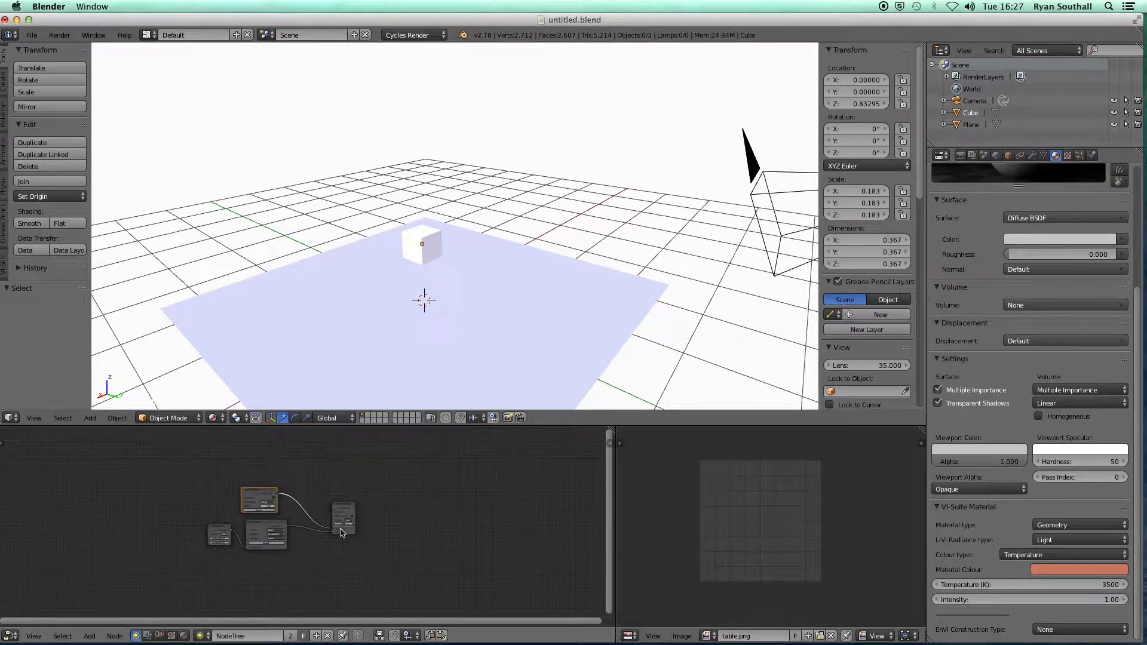
scroll(345, 544, up, 5)
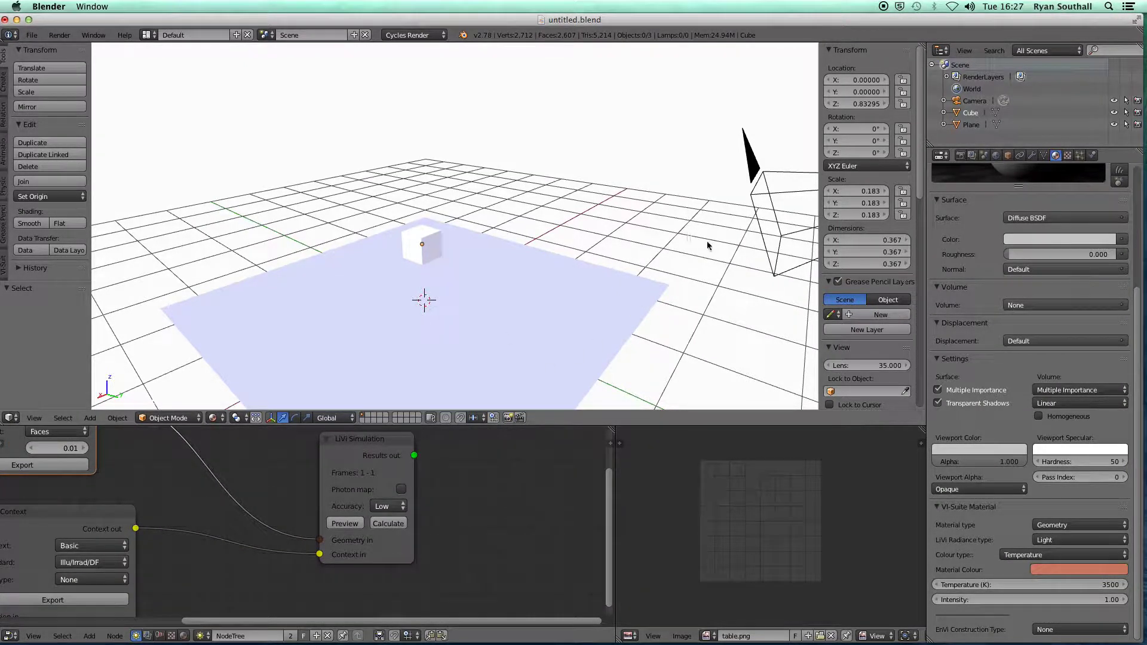
key(KP_0)
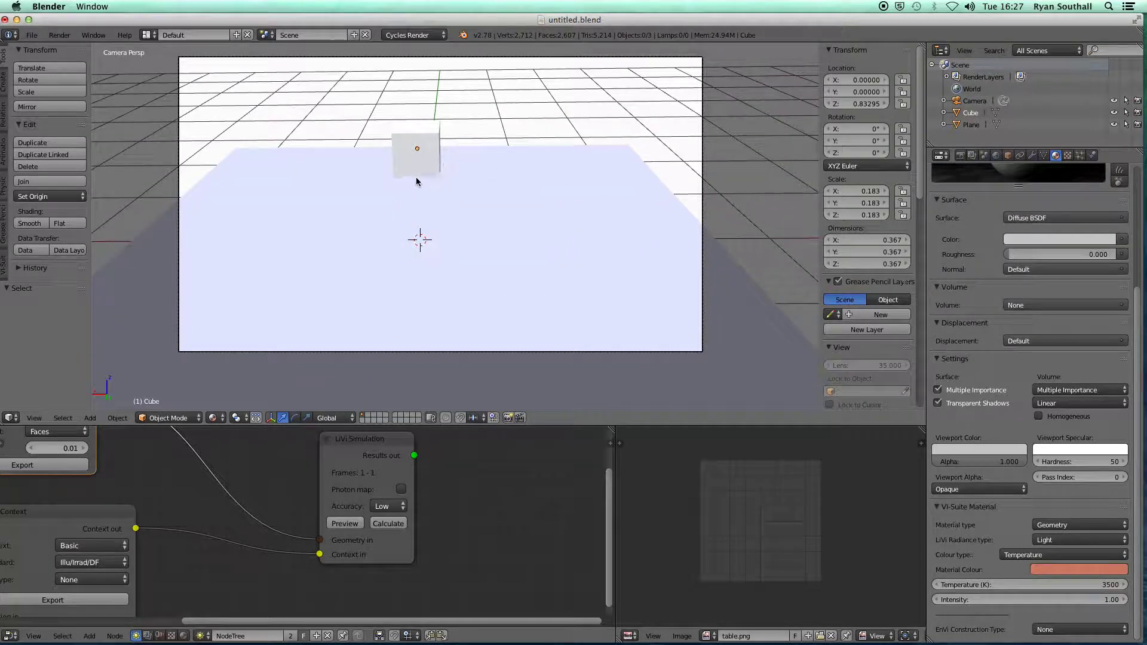
key(shift+f)
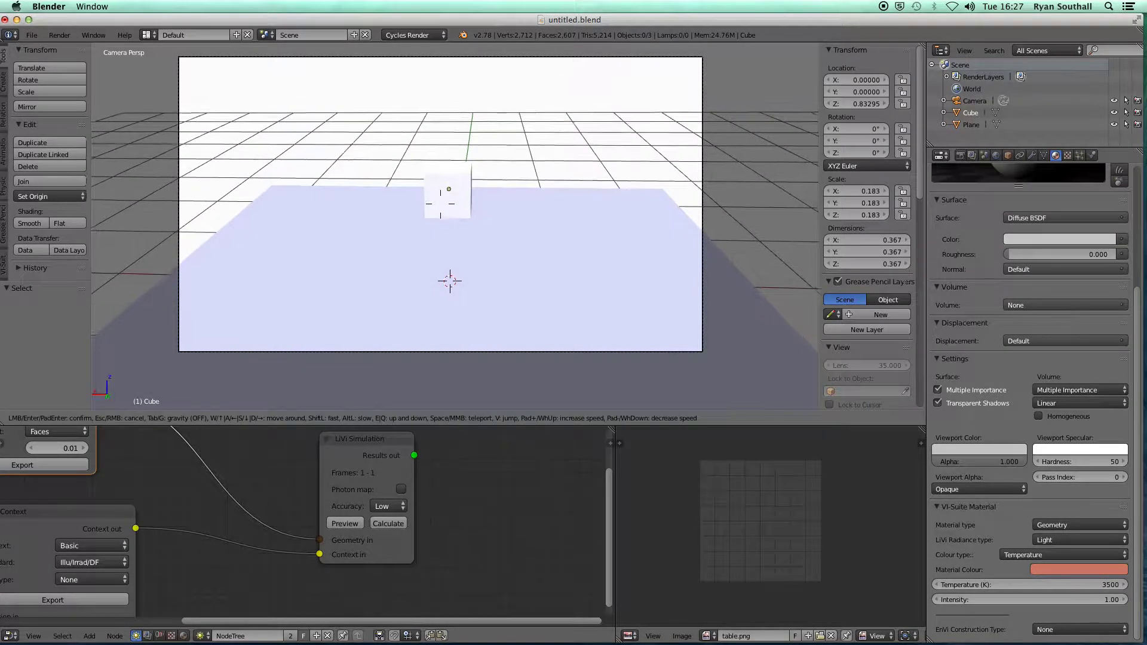
click(442, 277)
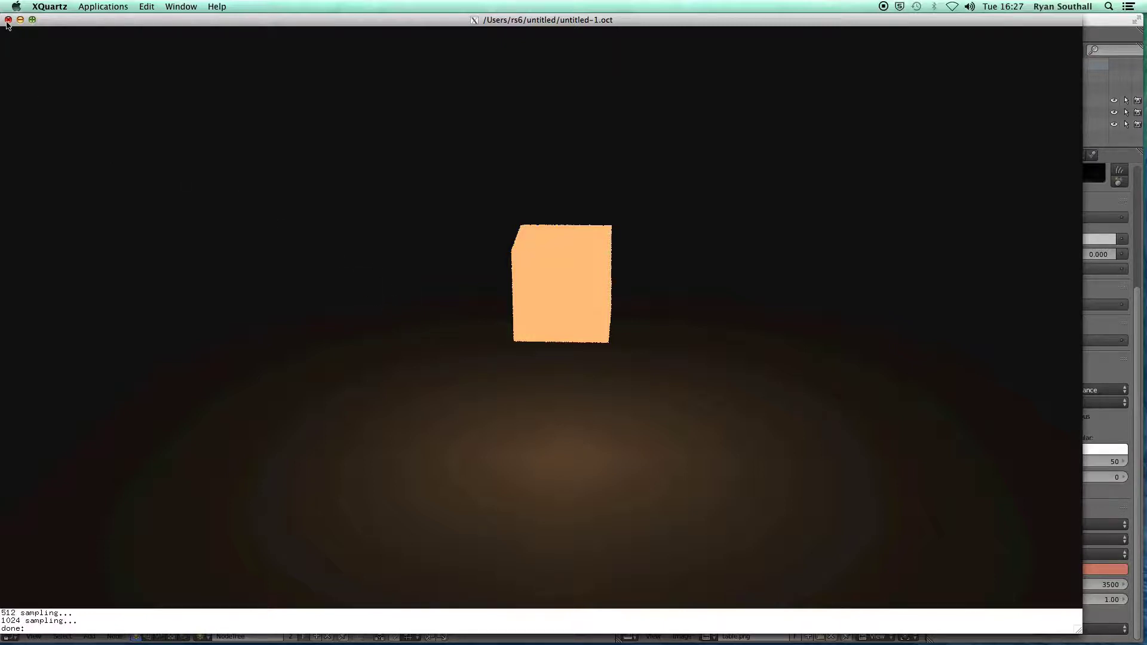
Close the preview and change the cube light's temperature from 3500 K to 5500 K.
key(Return)
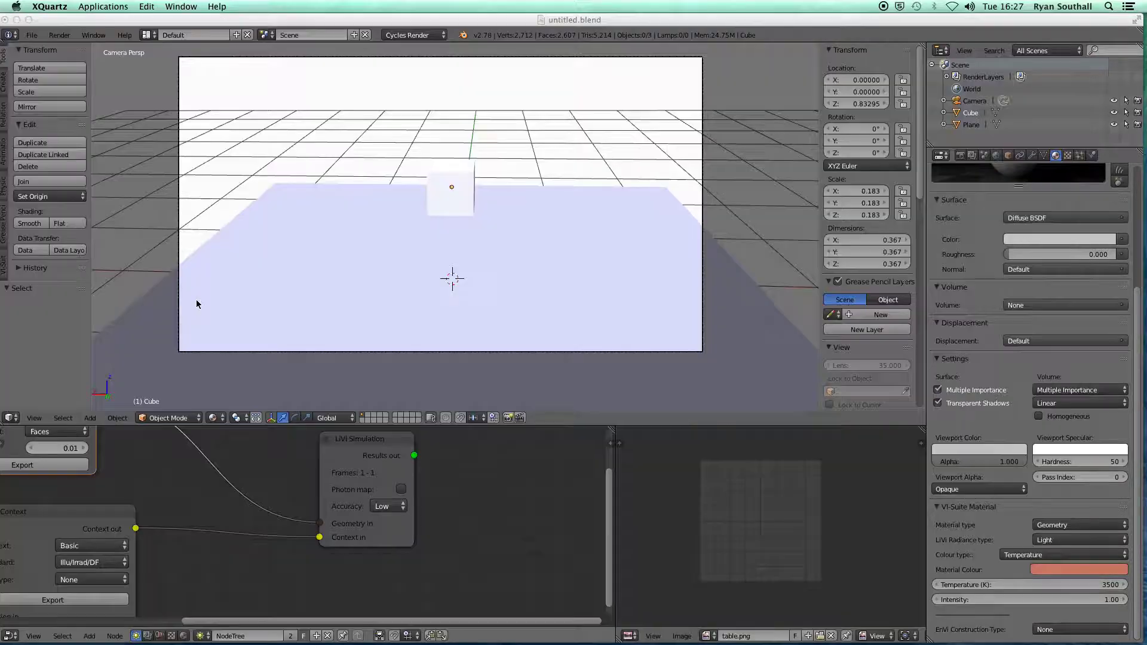
click(1053, 587)
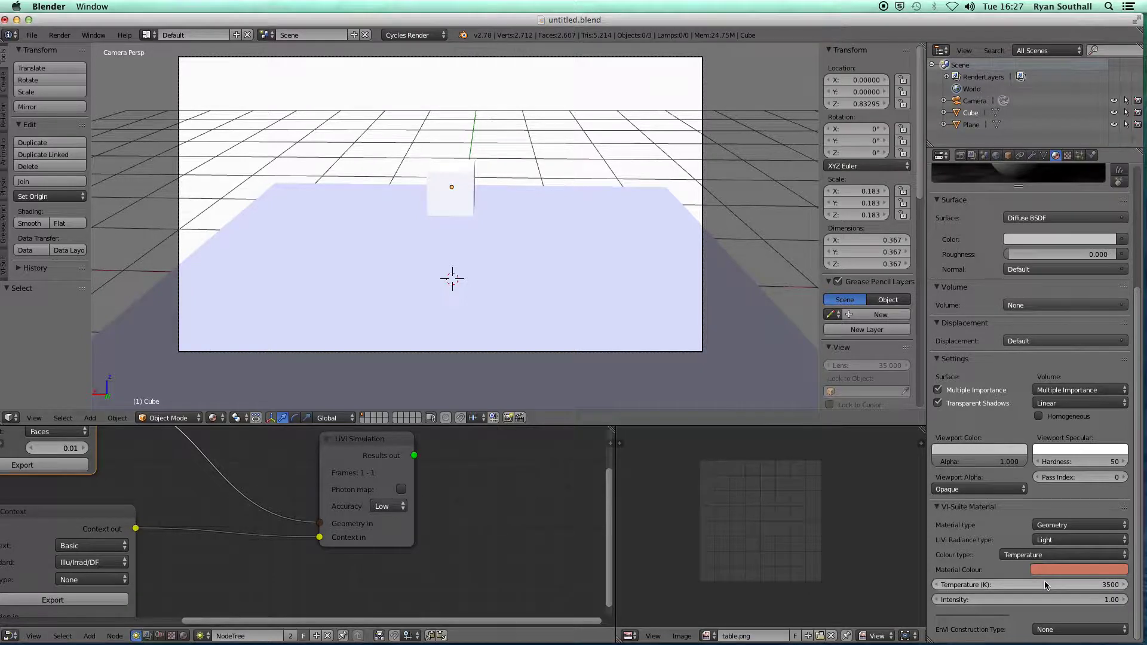
click(1042, 585)
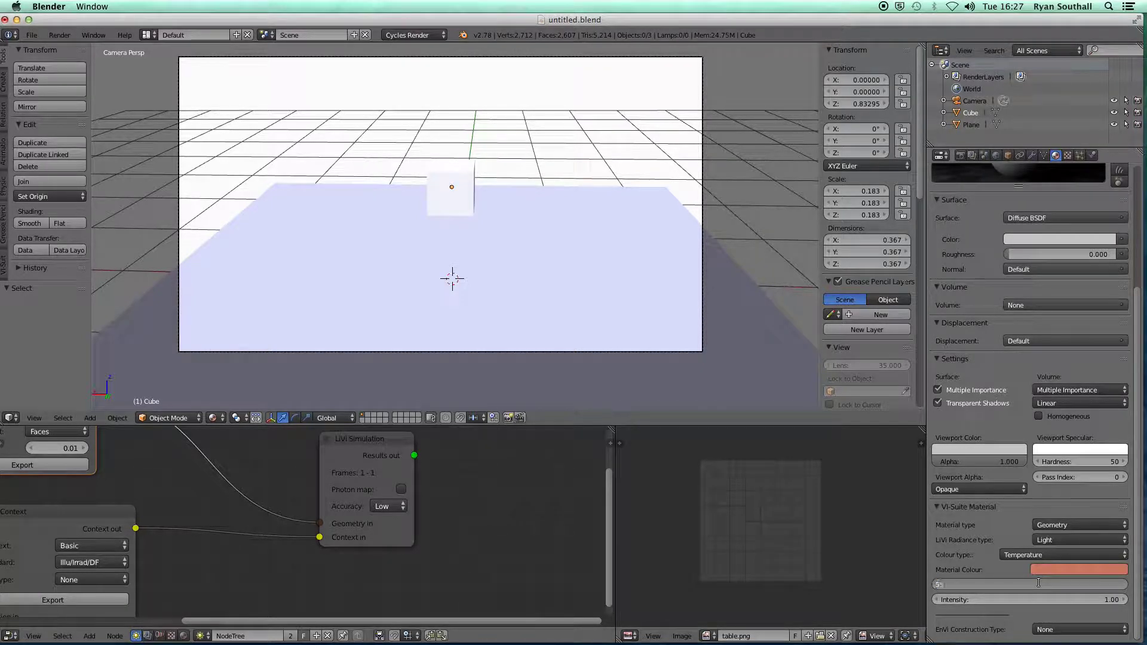
key(Return)
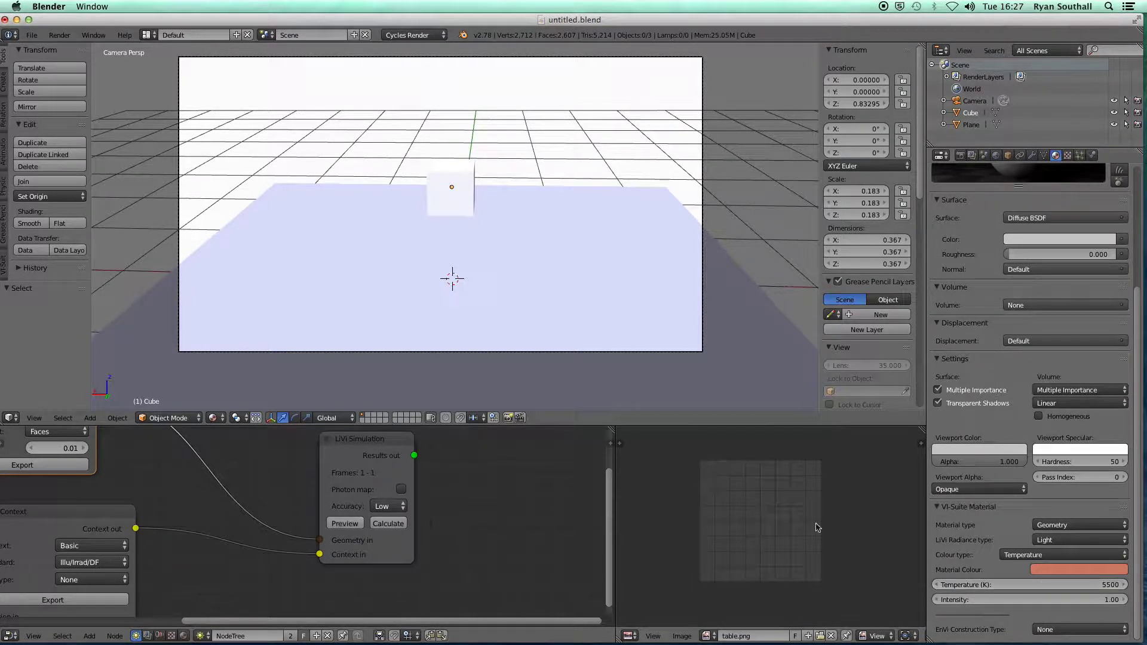
Re-export and preview the scene, showing a near-white cube glow, then close the viewer.
click(22, 465)
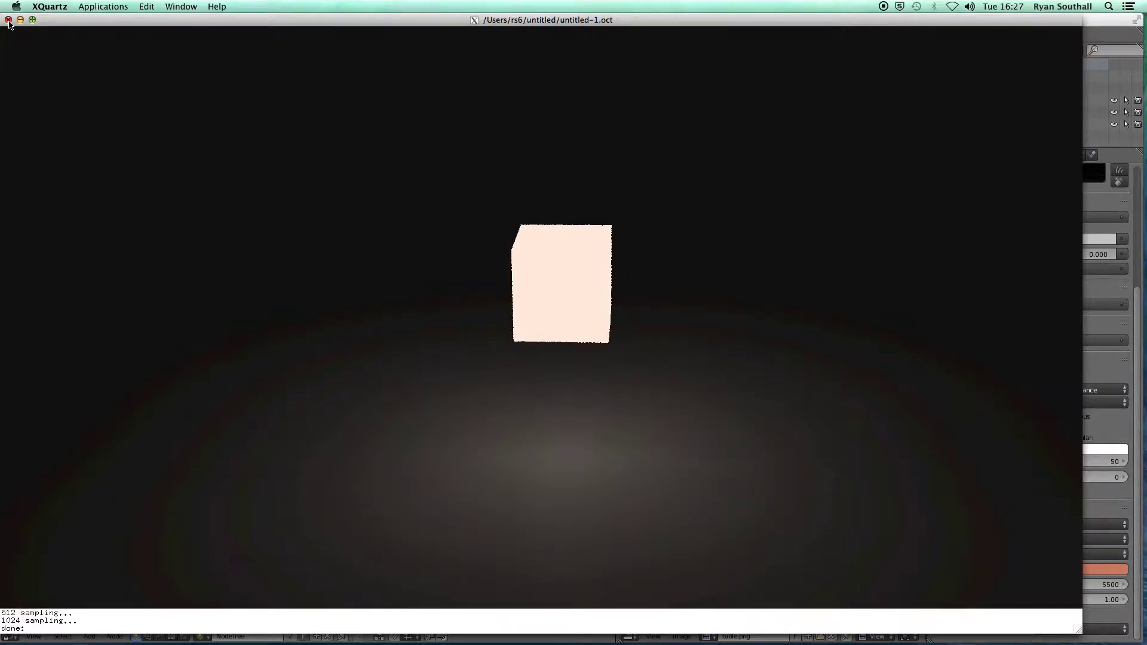
key(Return)
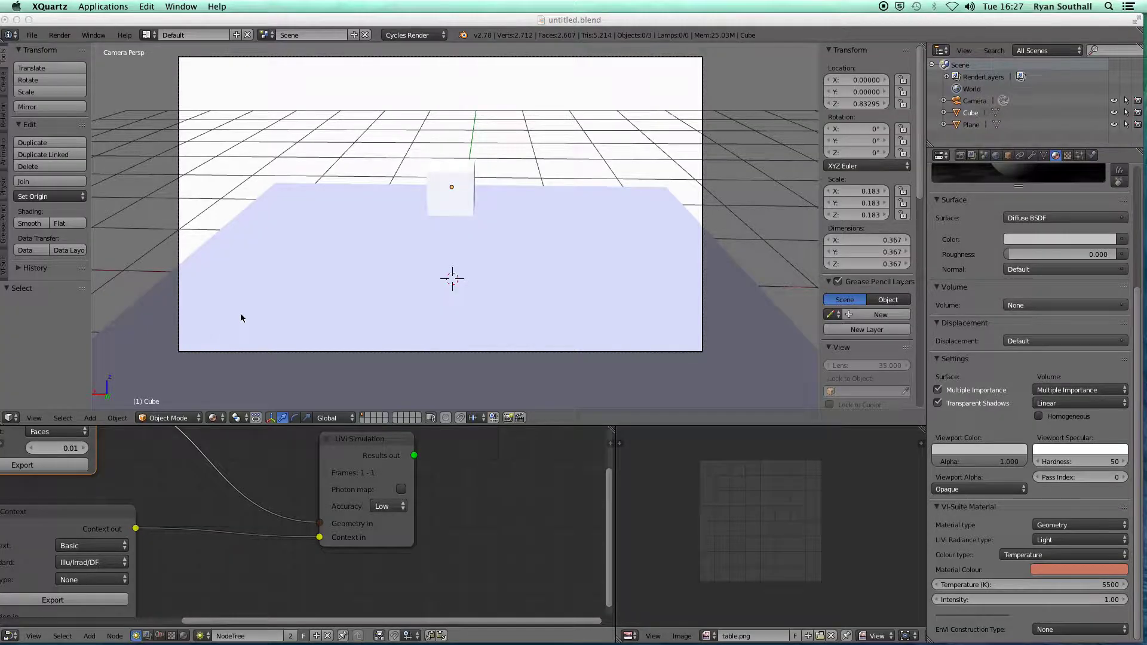
Set the cube light's intensity to 10, preview the brighter lit plane, then close the viewer.
middle_drag(478, 247, 464, 262)
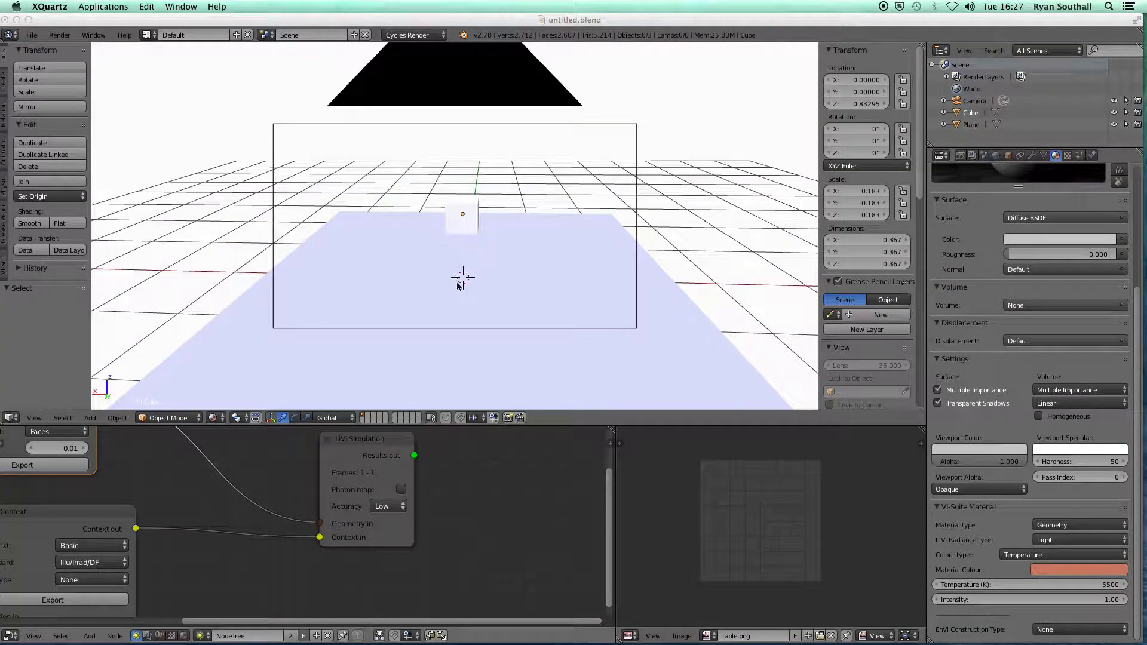
middle_drag(378, 299, 411, 302)
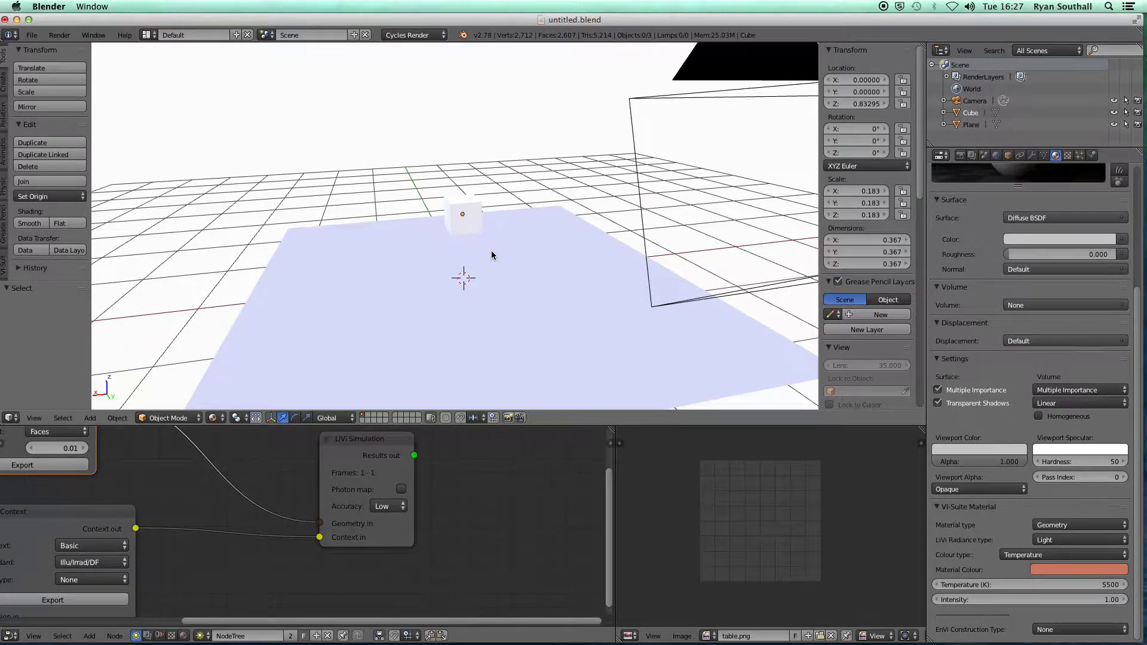
middle_drag(491, 251, 512, 267)
middle_drag(508, 332, 466, 355)
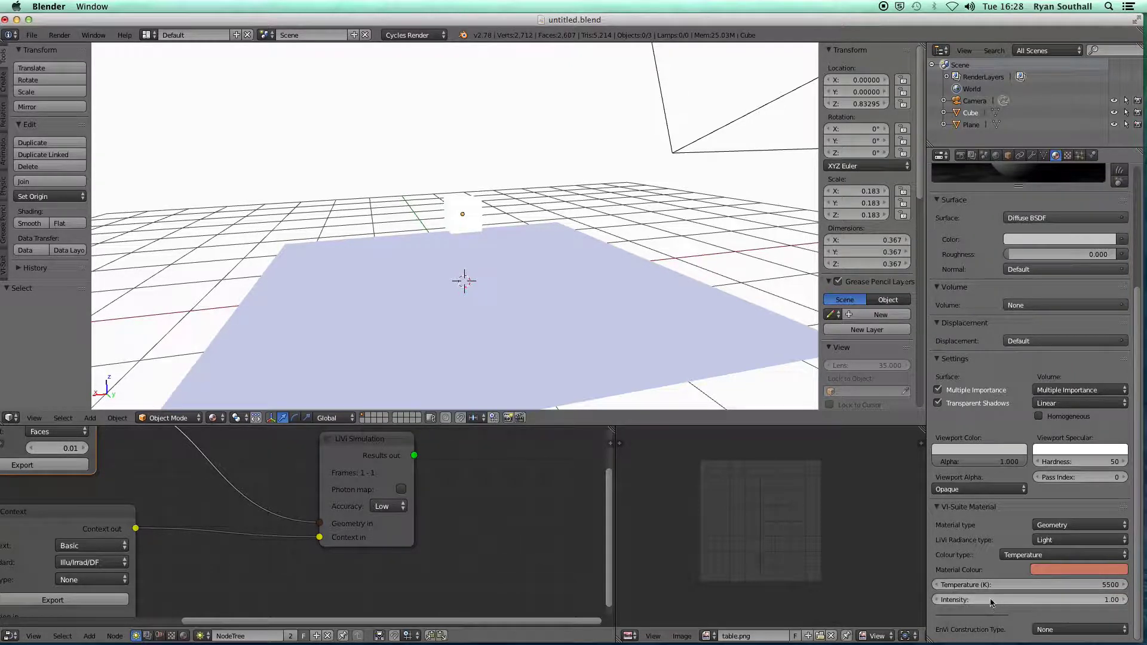
click(989, 599)
key(Return)
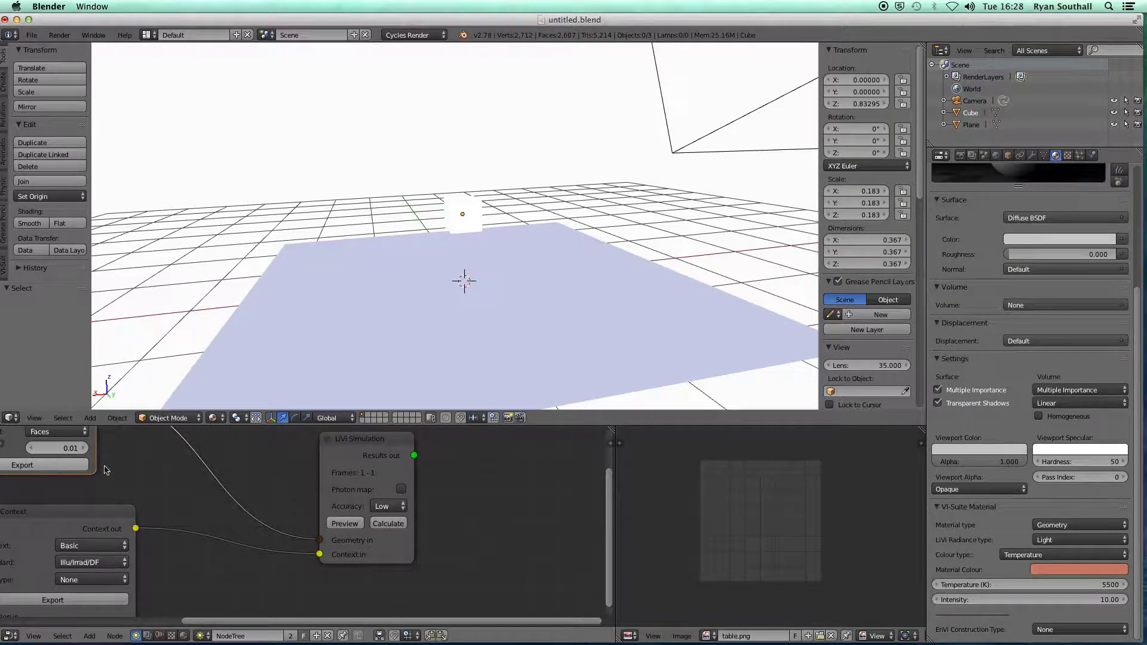
click(344, 523)
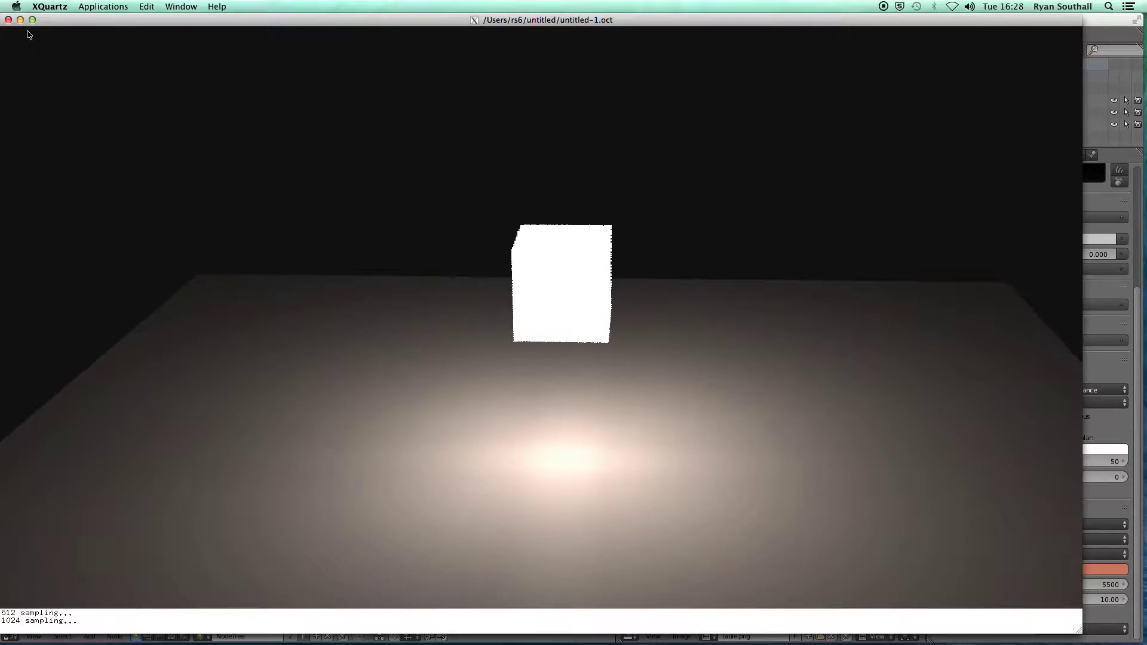
click(8, 19)
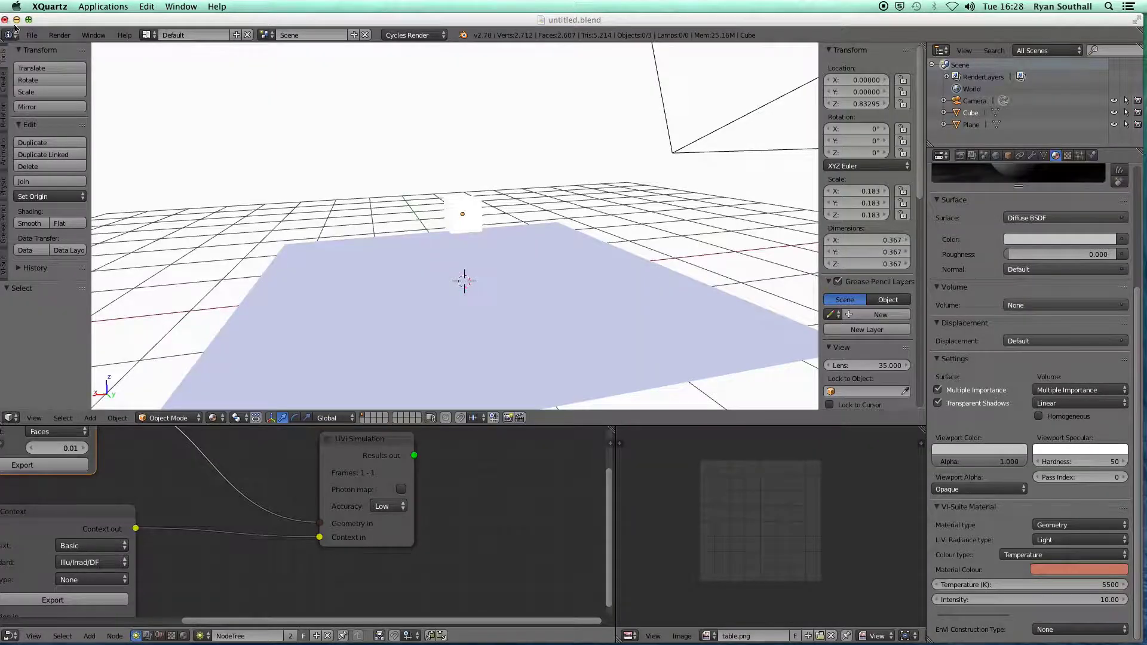
Select the plane to check its material.
right_click(329, 291)
mouse_move(495, 336)
middle_down()
mouse_move(454, 336)
mouse_move(485, 339)
middle_up()
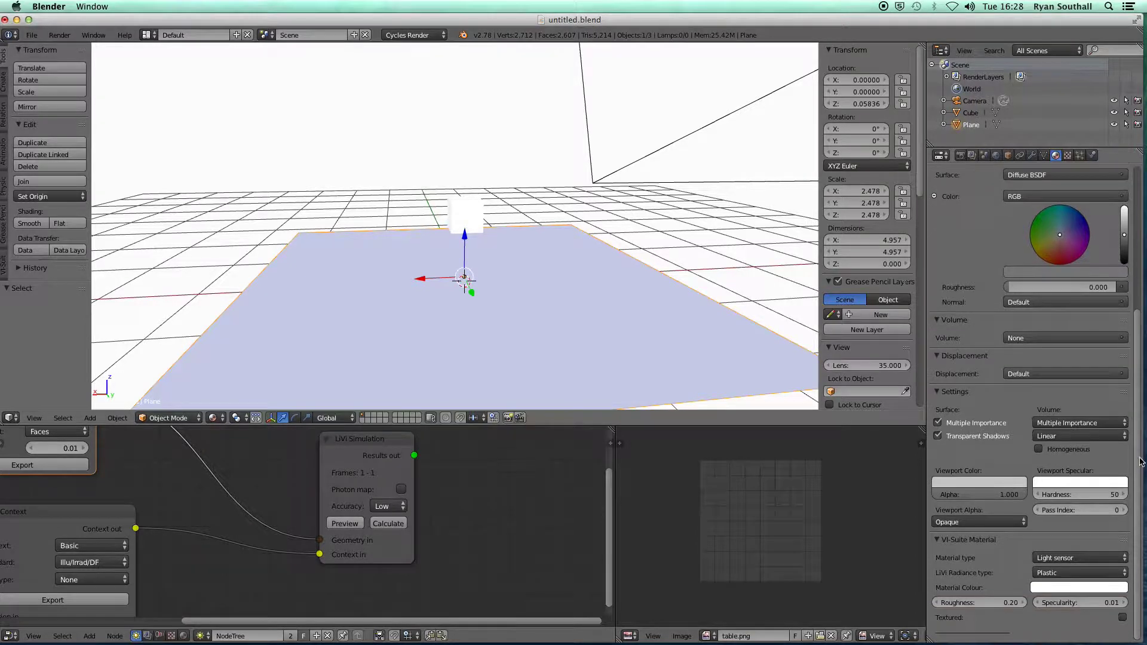
scroll(1132, 418, down, 3)
Lower the cube light almost onto the plane, to Z 0.02887, and view it frontally.
right_click(464, 216)
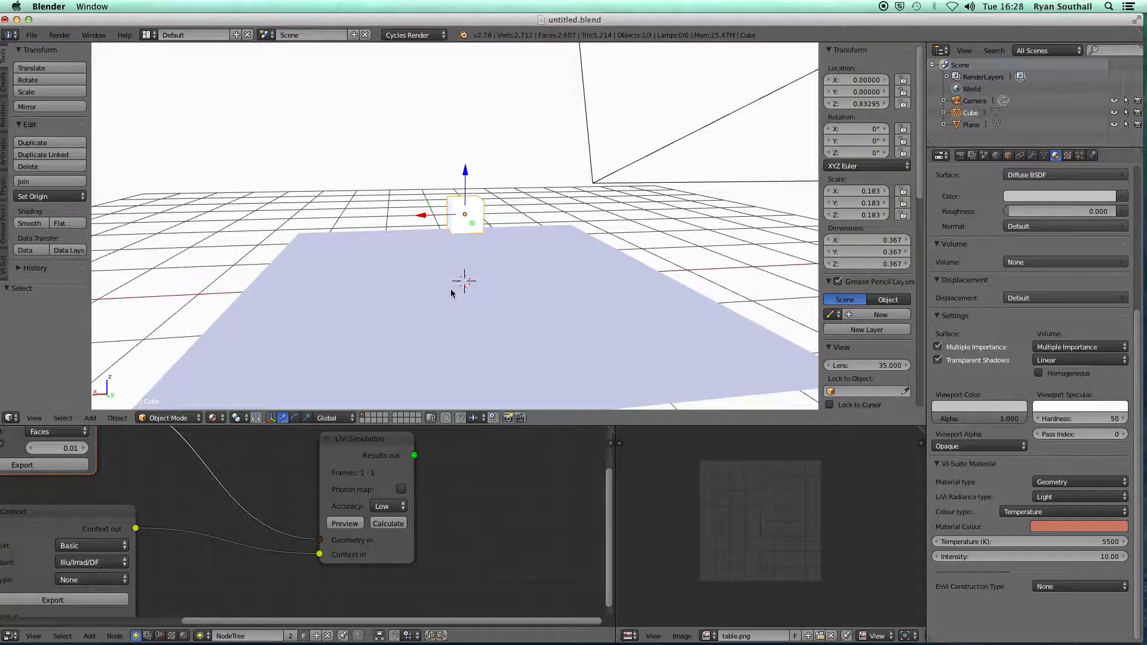
mouse_move(445, 291)
middle_down()
mouse_move(487, 292)
mouse_move(466, 298)
middle_up()
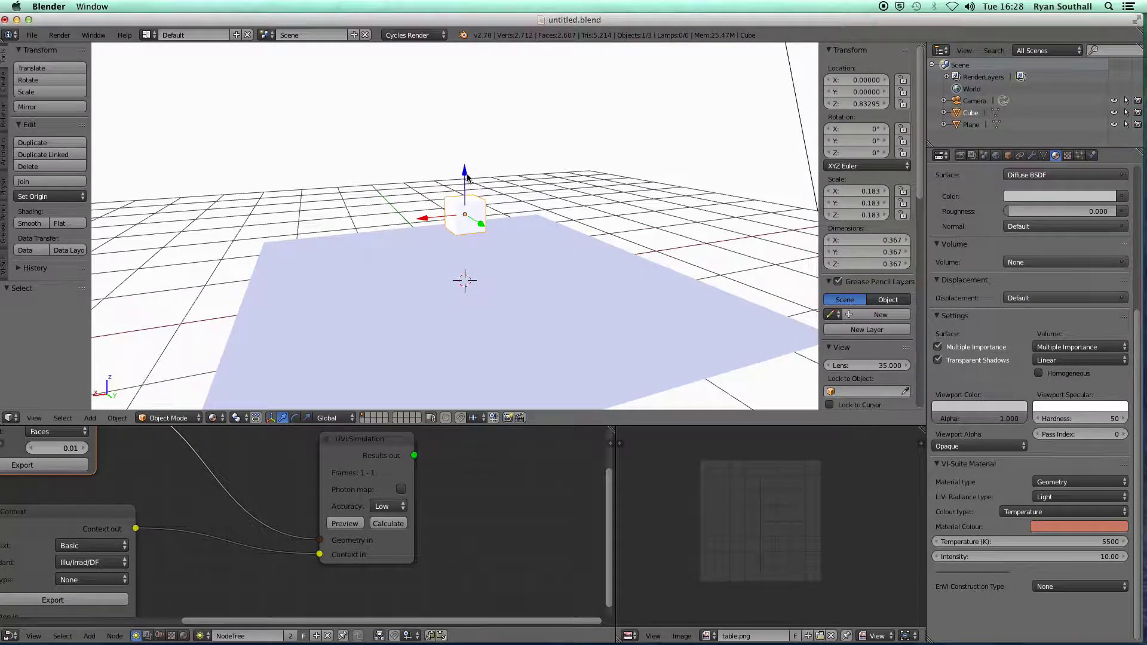
drag(465, 174, 467, 241)
scroll(476, 278, down, 3)
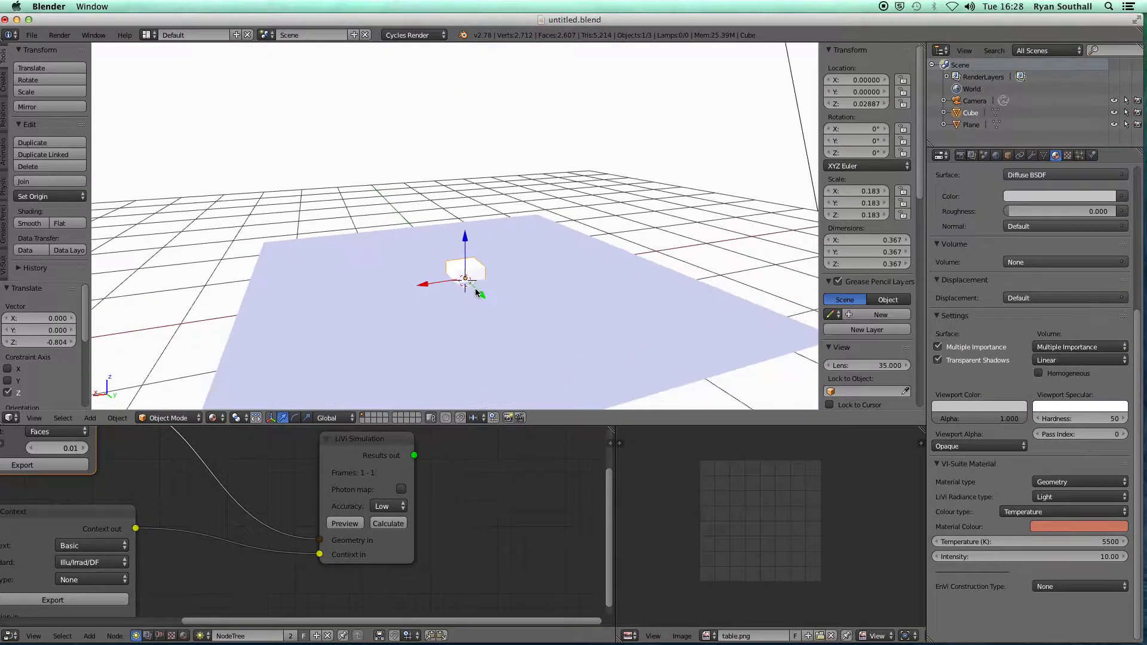
scroll(476, 278, up, 6)
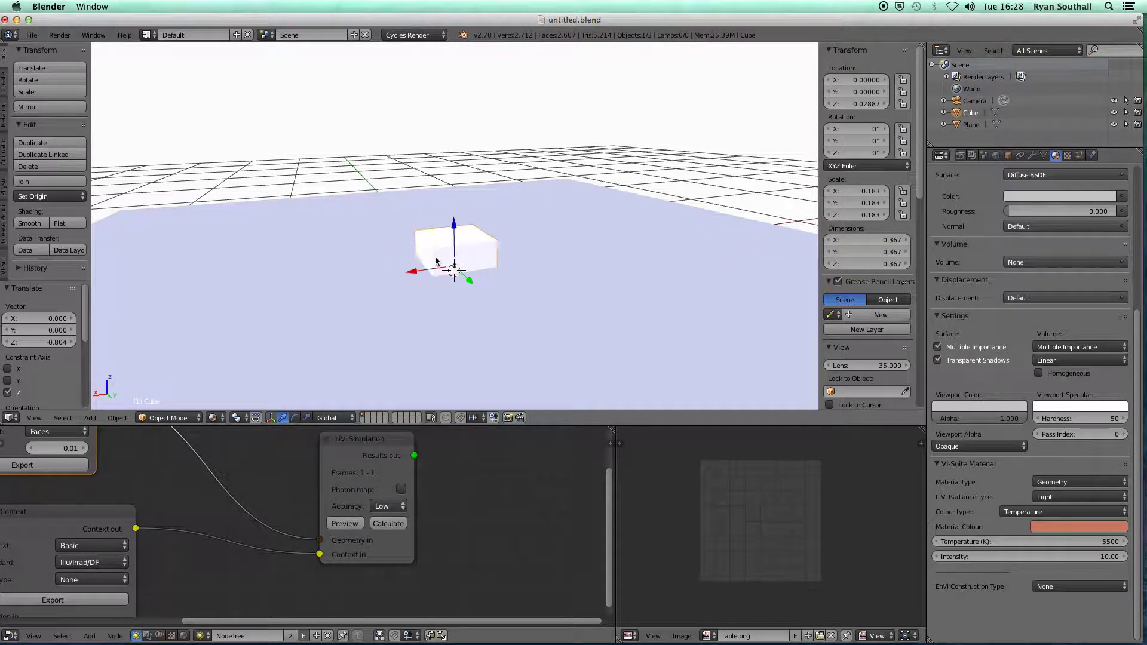
middle_drag(513, 295, 472, 274)
click(45, 465)
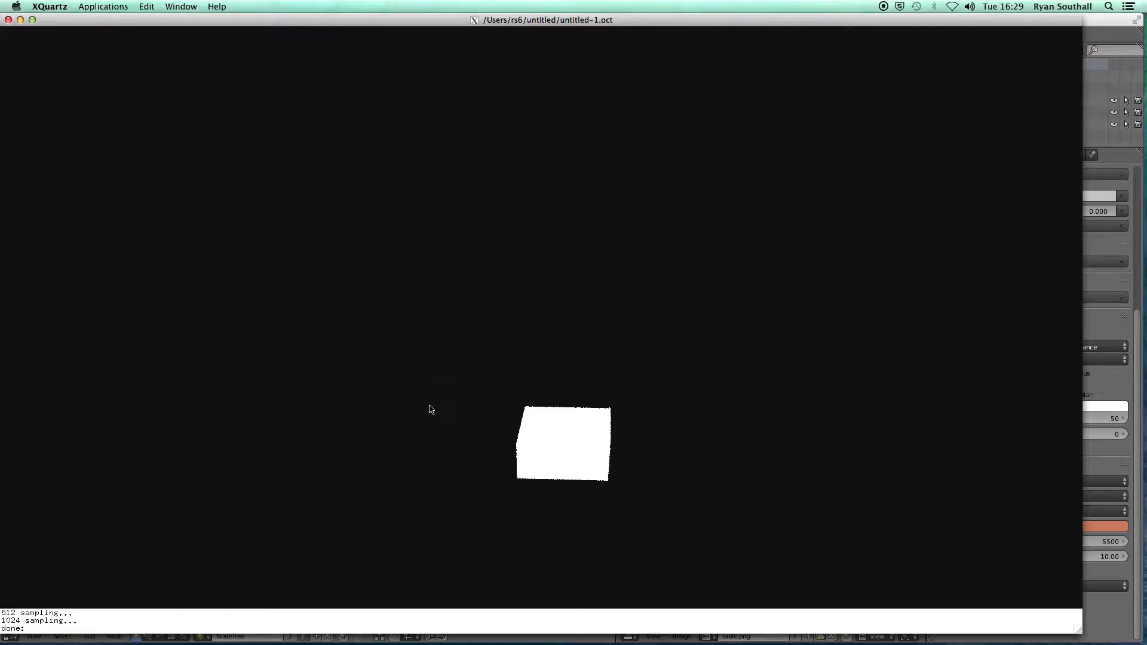
click(8, 19)
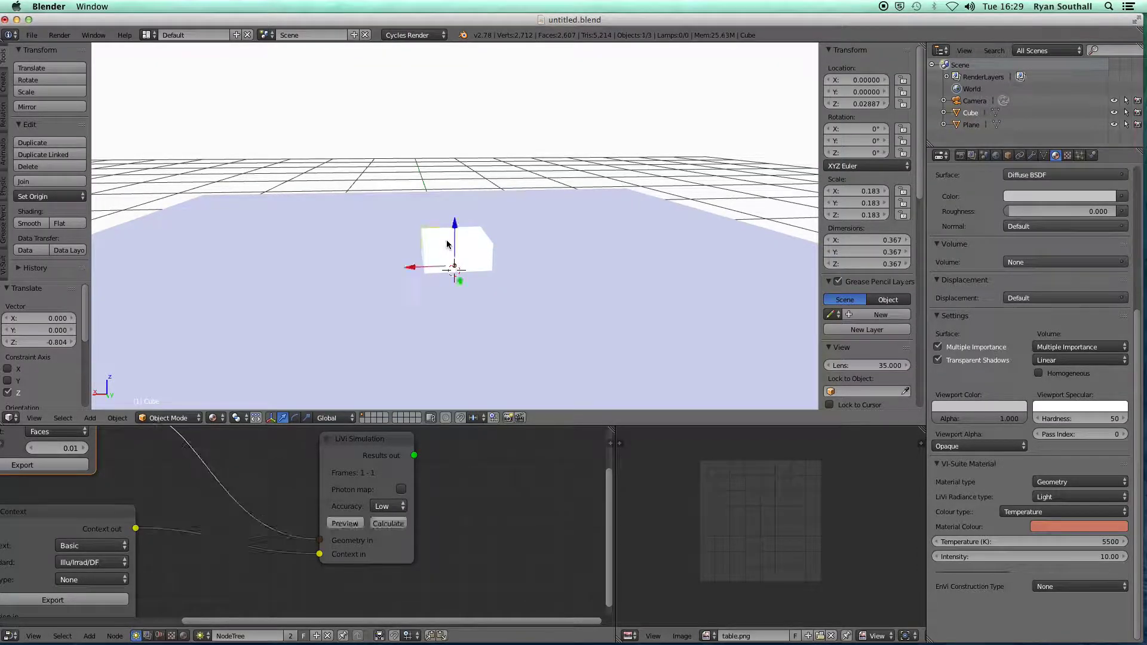
drag(457, 224, 457, 207)
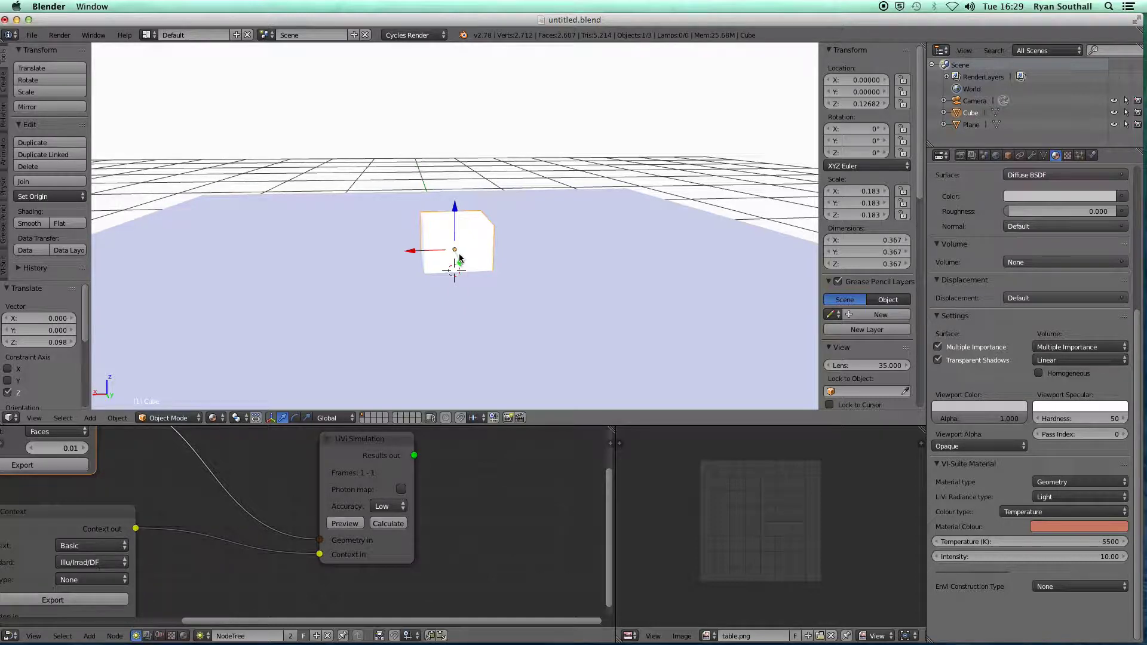
key(a)
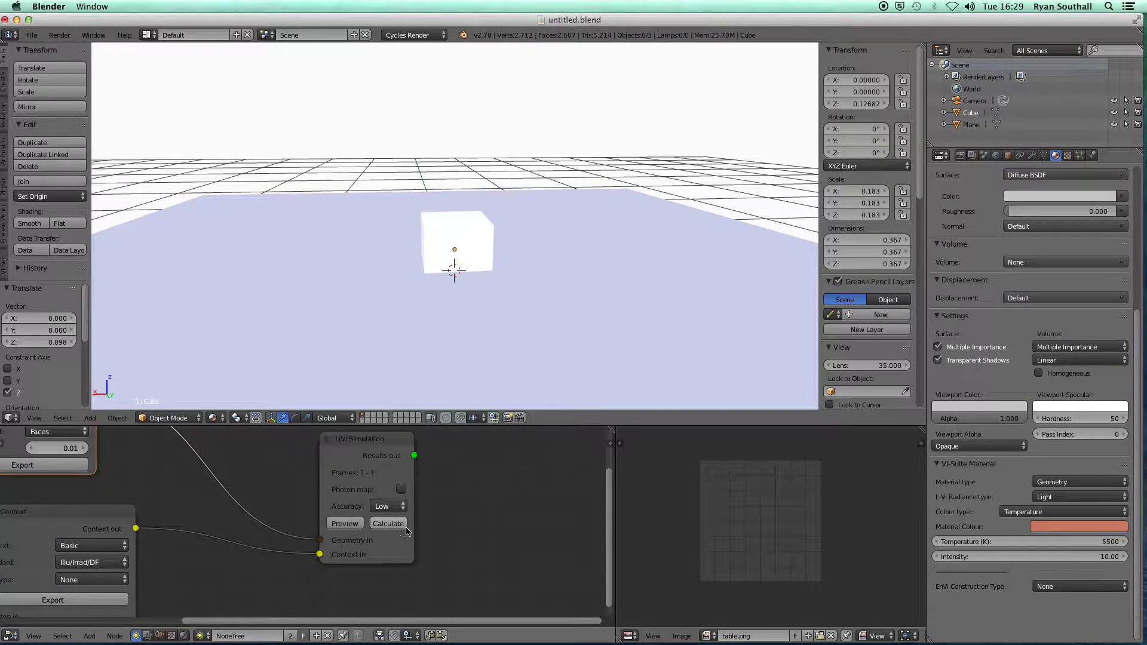
click(387, 523)
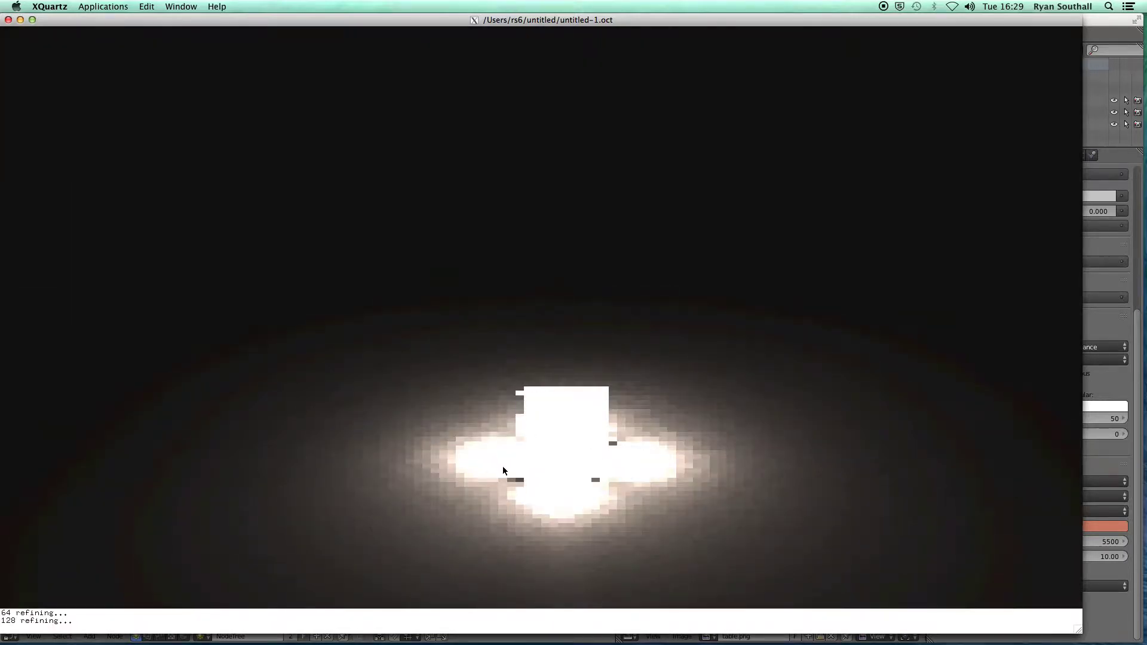
drag(504, 470, 599, 470)
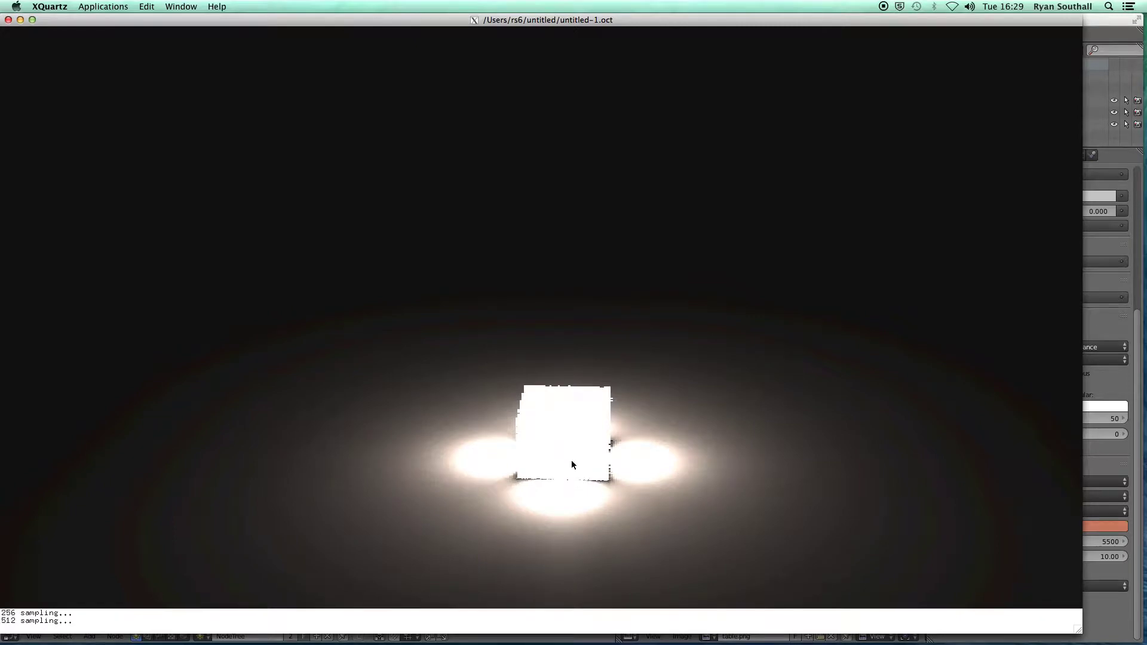
key(Return)
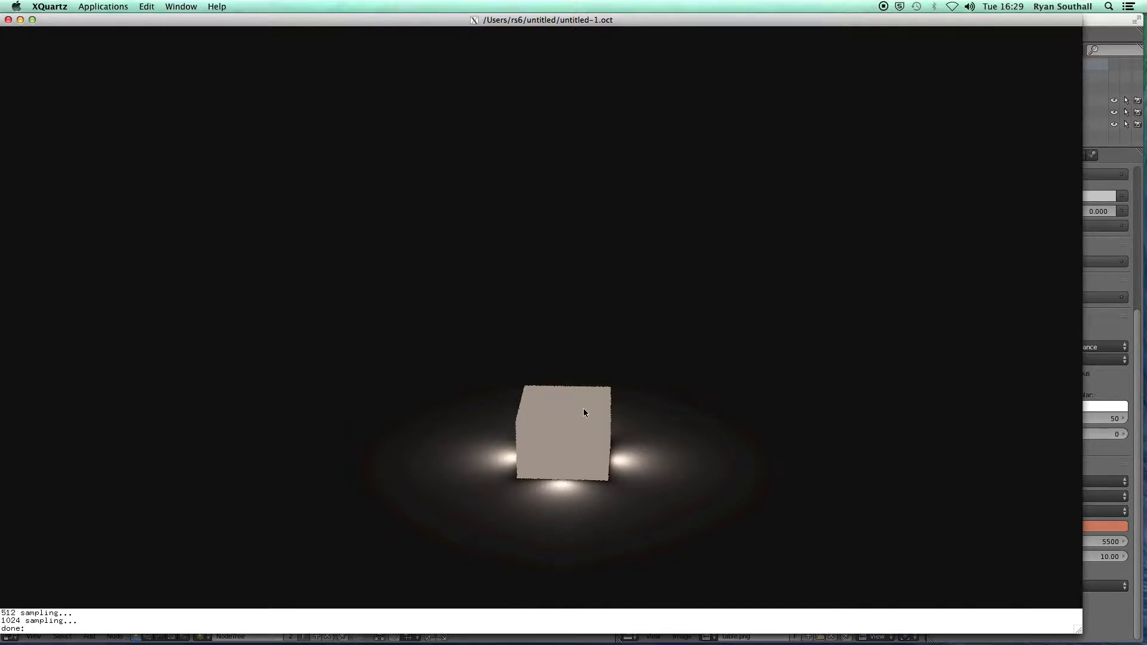
text(q)
key(Return)
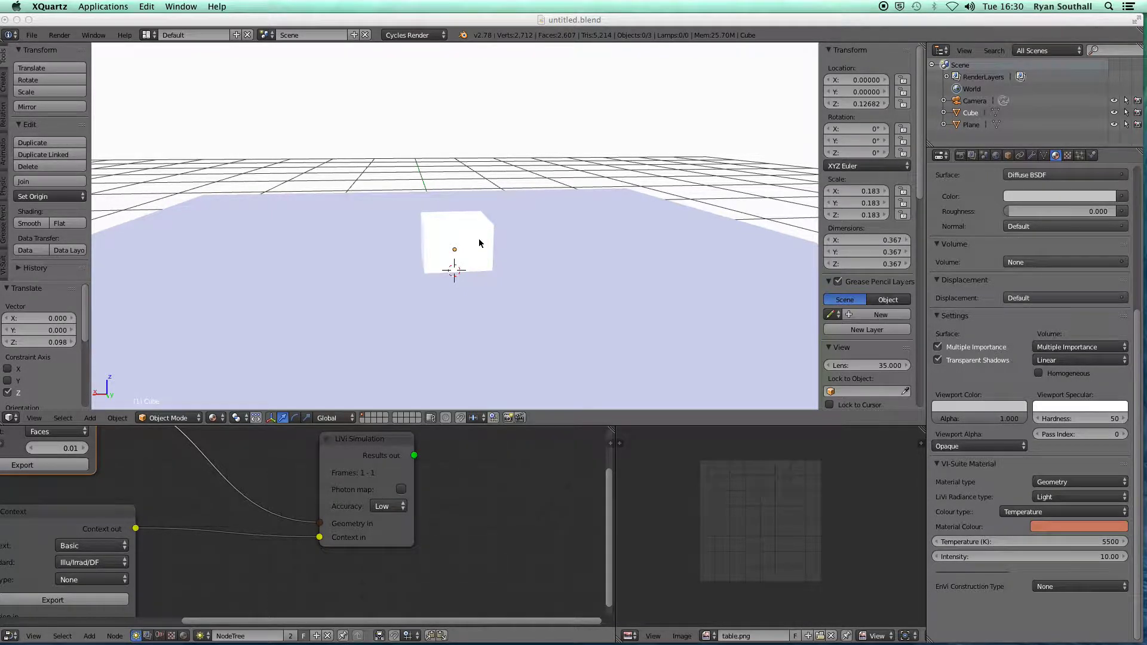
Subdivide the whole cube mesh with 6 cuts into 294 faces, then return to Object Mode.
click(467, 235)
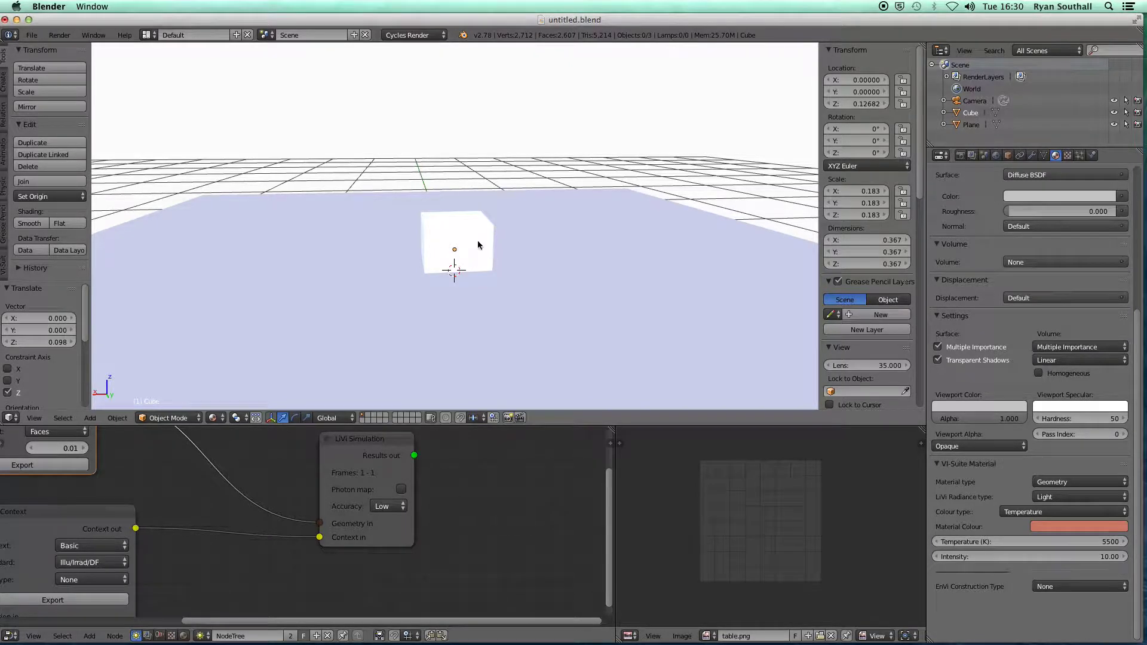
key(Tab)
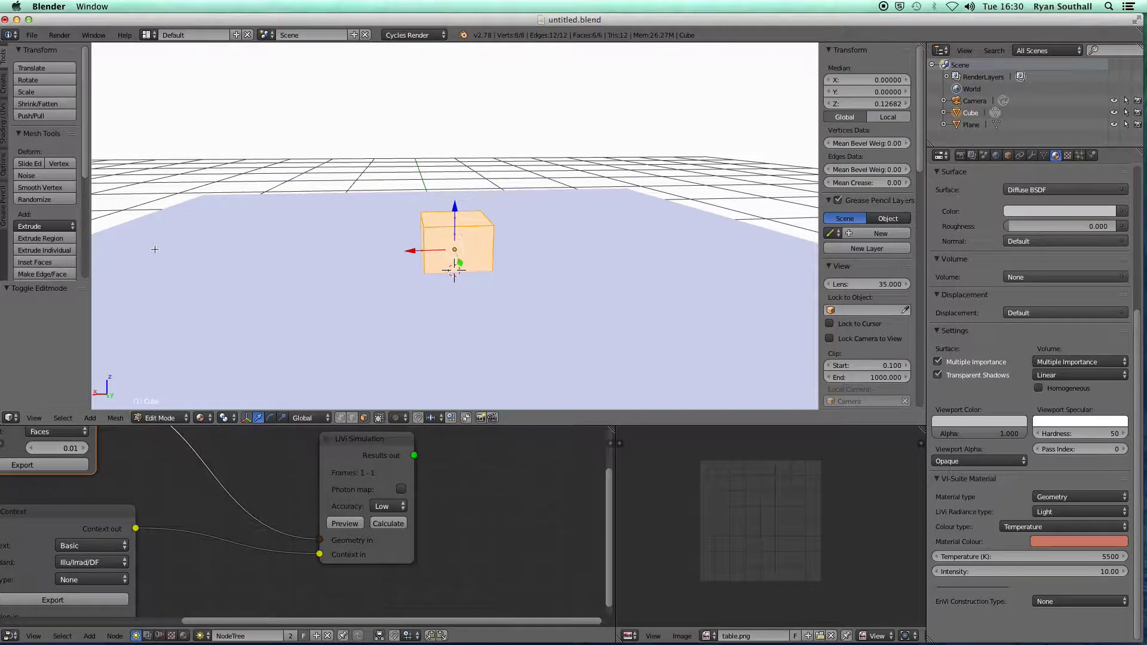
key(w)
click(448, 282)
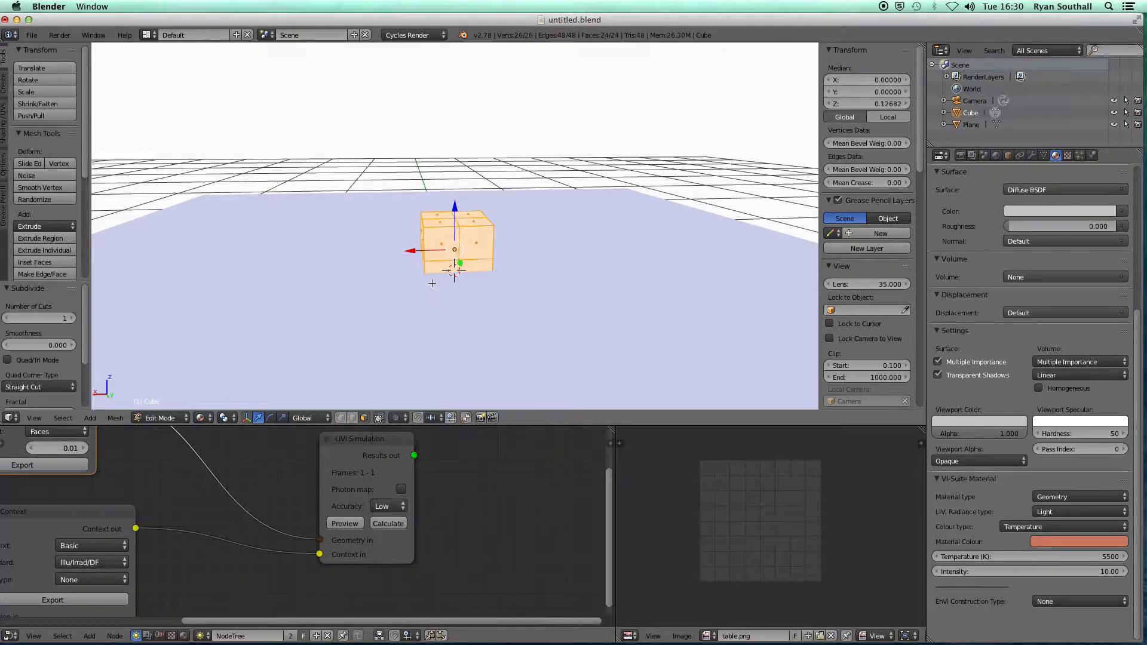
click(71, 318)
click(72, 317)
click(71, 318)
click(71, 318)
click(72, 318)
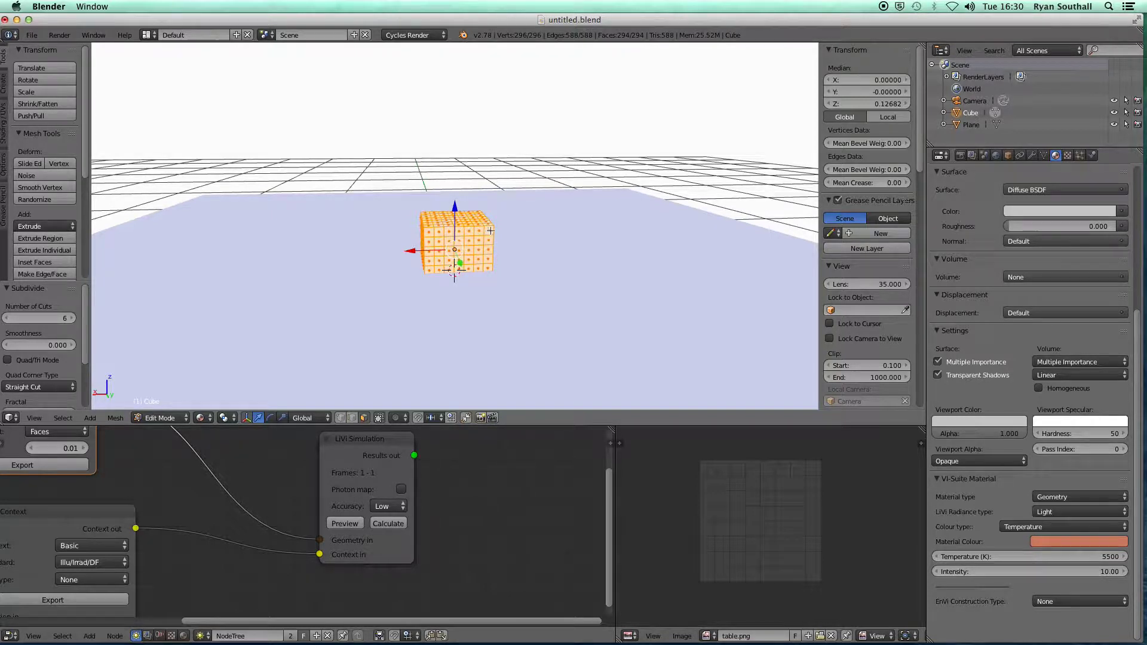
key(Tab)
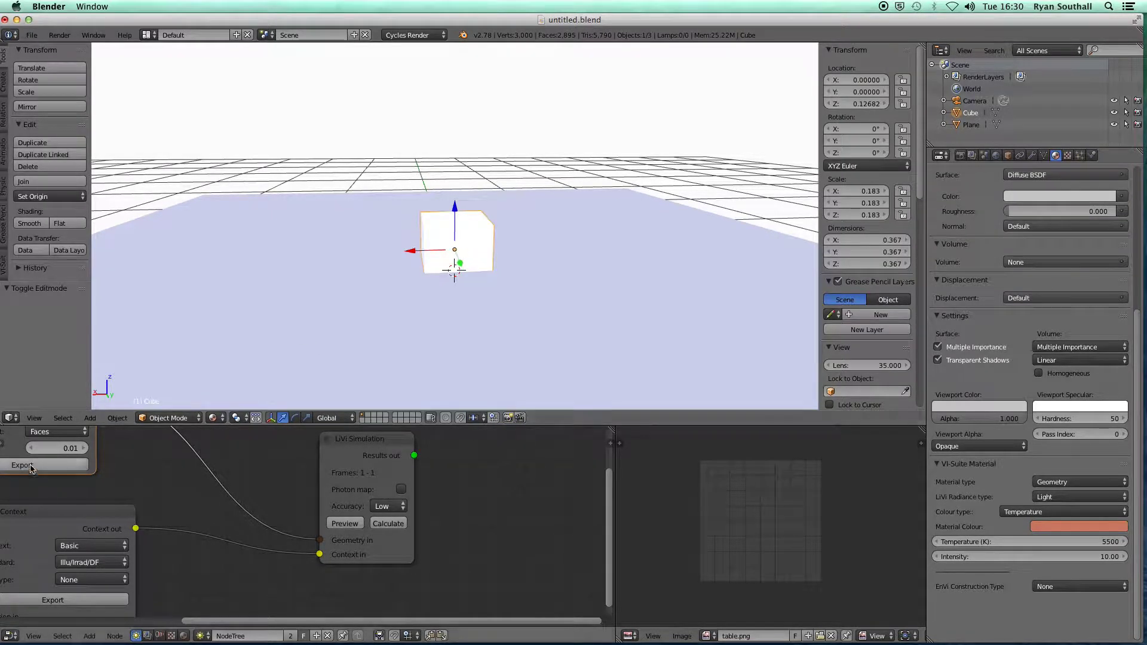
click(344, 523)
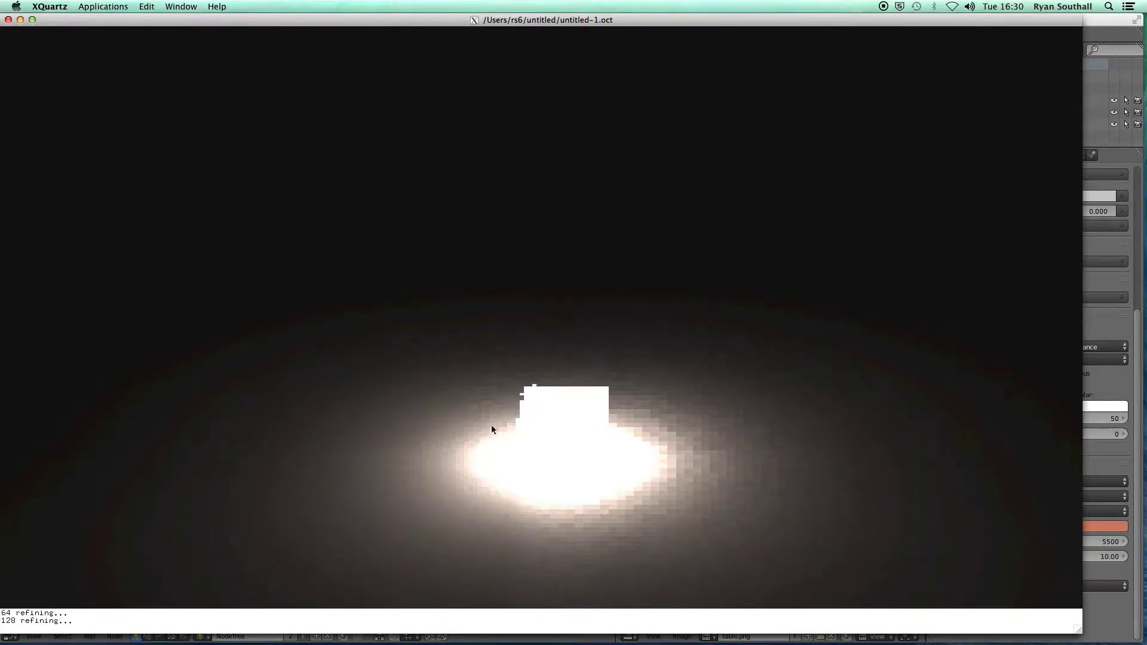
key(Return)
click(547, 489)
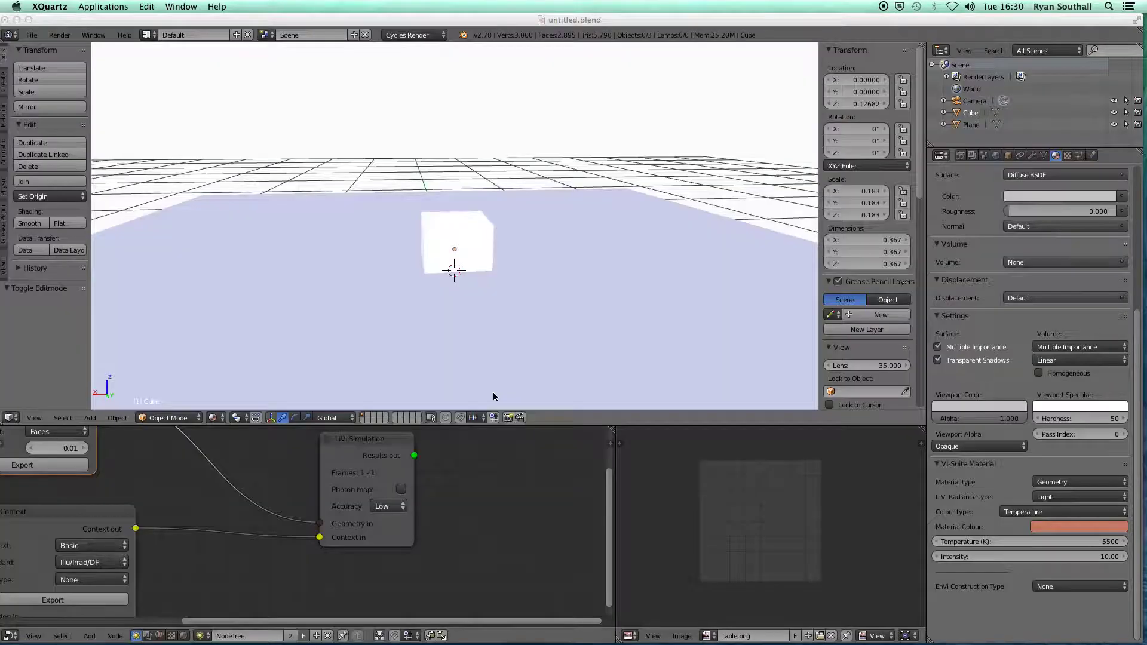
Delete the default cube from the scene.
click(467, 222)
right_click(478, 251)
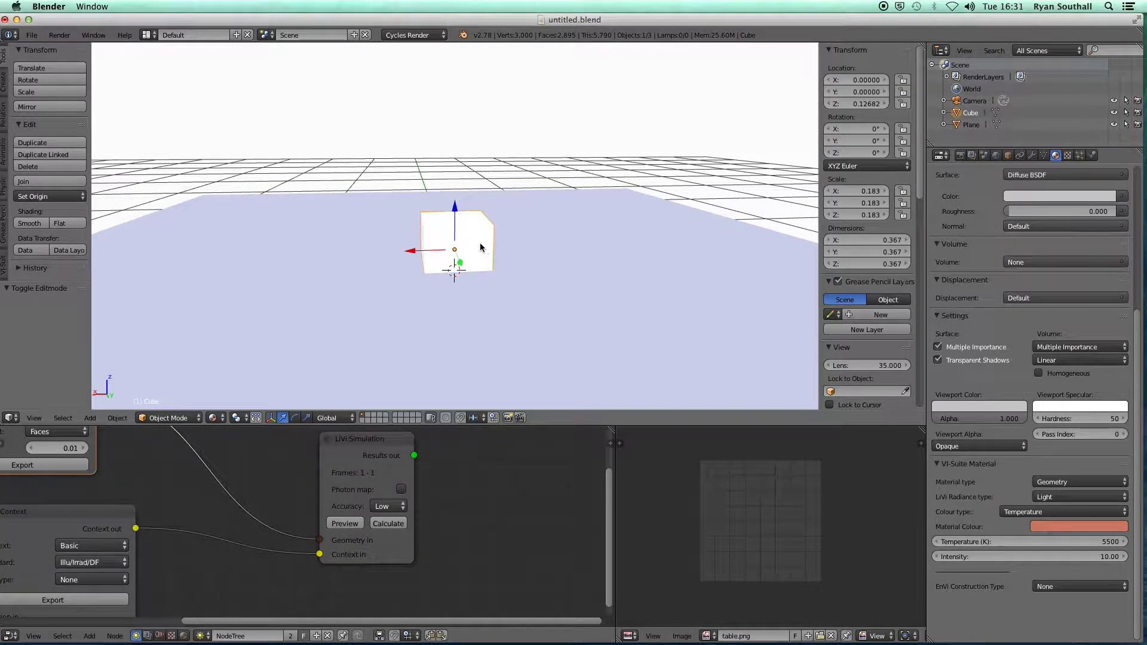
key(x)
click(481, 248)
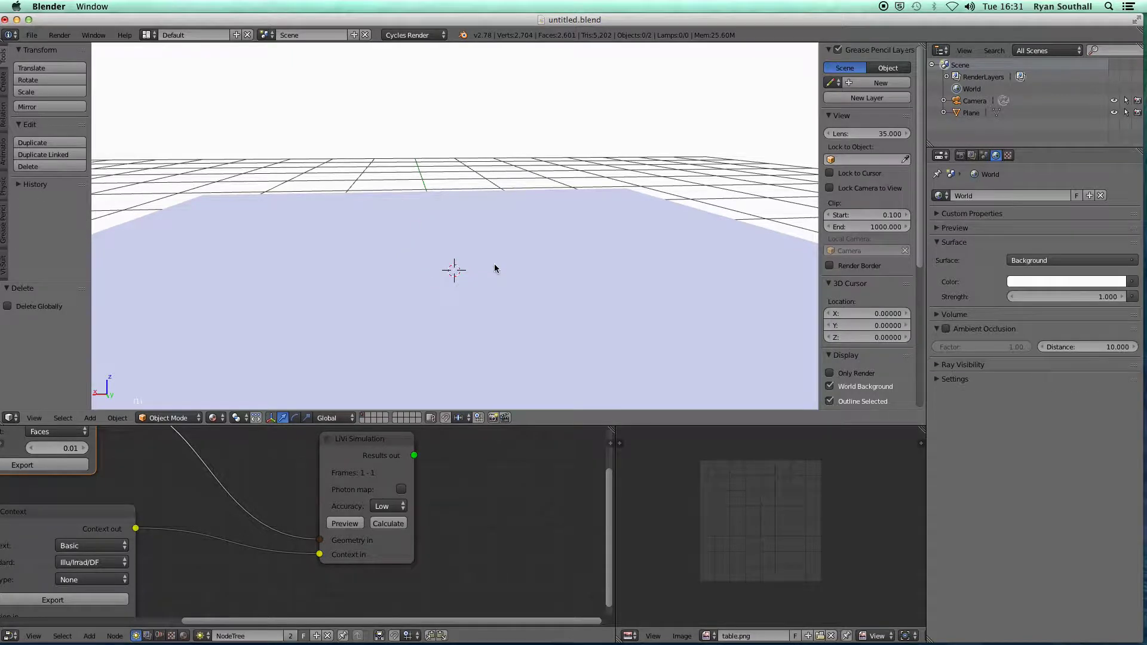
scroll(489, 269, down, 5)
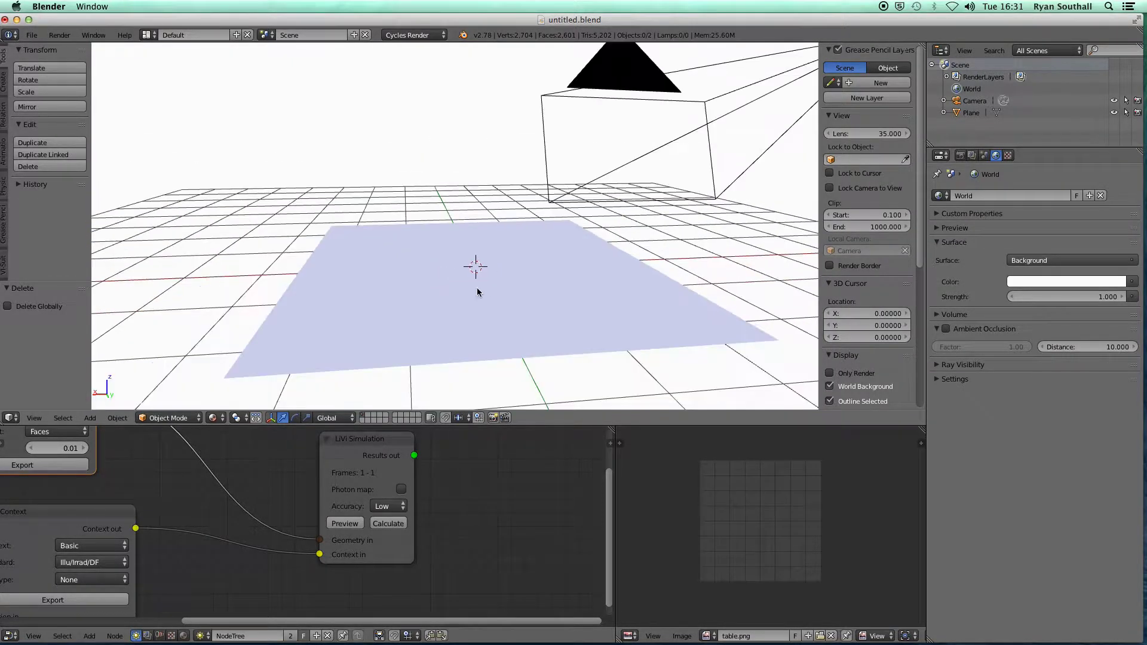
mouse_move(525, 296)
middle_down()
mouse_move(494, 294)
mouse_move(538, 294)
mouse_move(504, 287)
middle_up()
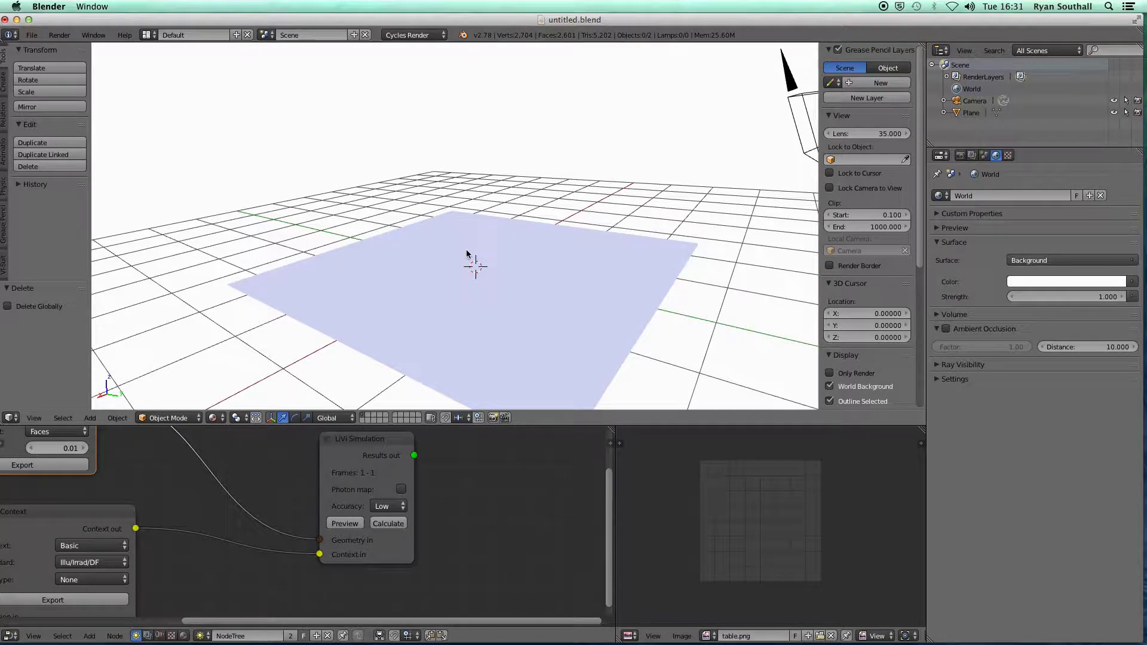
Add a Spot lamp, raise it to about Z 1.98, and return to solid shading.
key(shift+a)
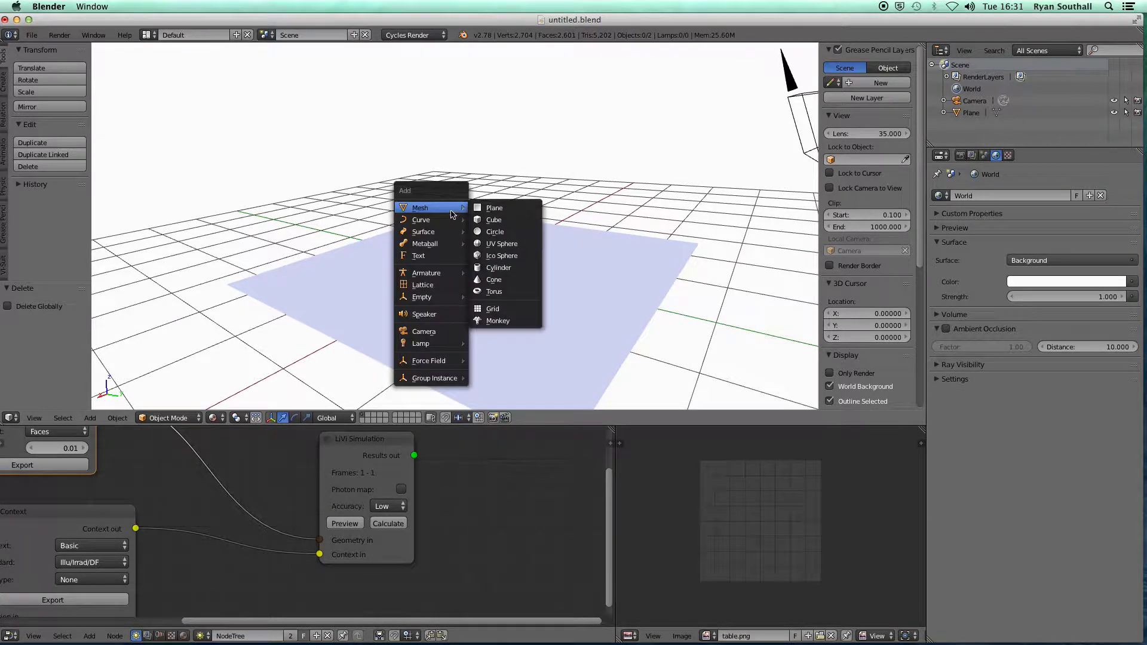
mouse_move(439, 343)
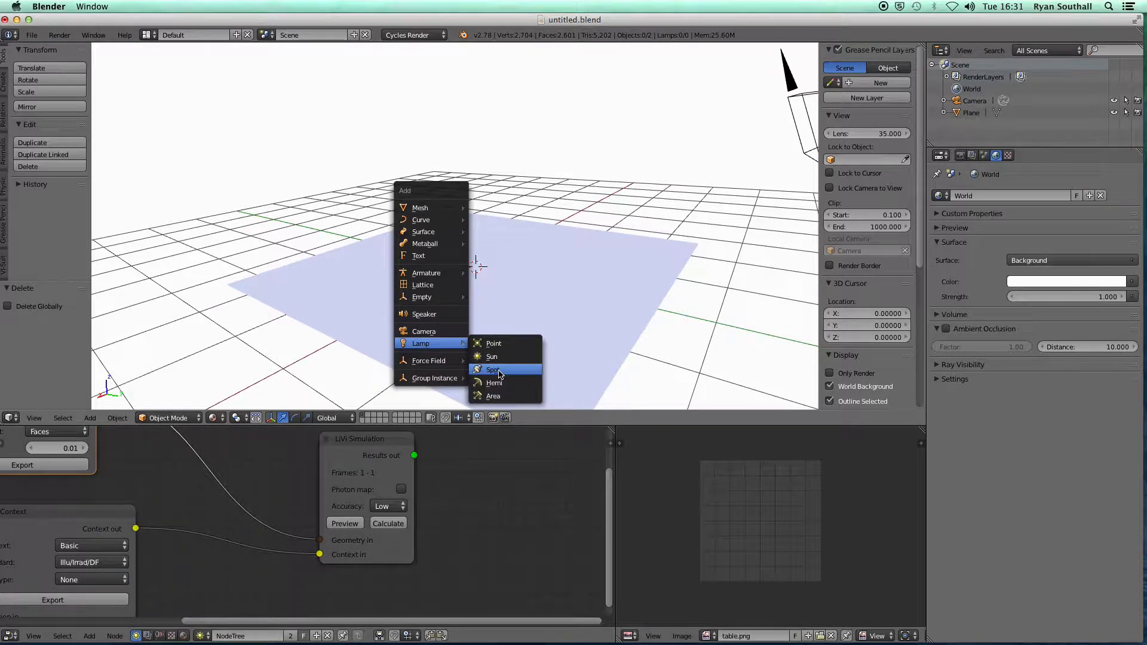
click(497, 369)
drag(475, 232, 472, 178)
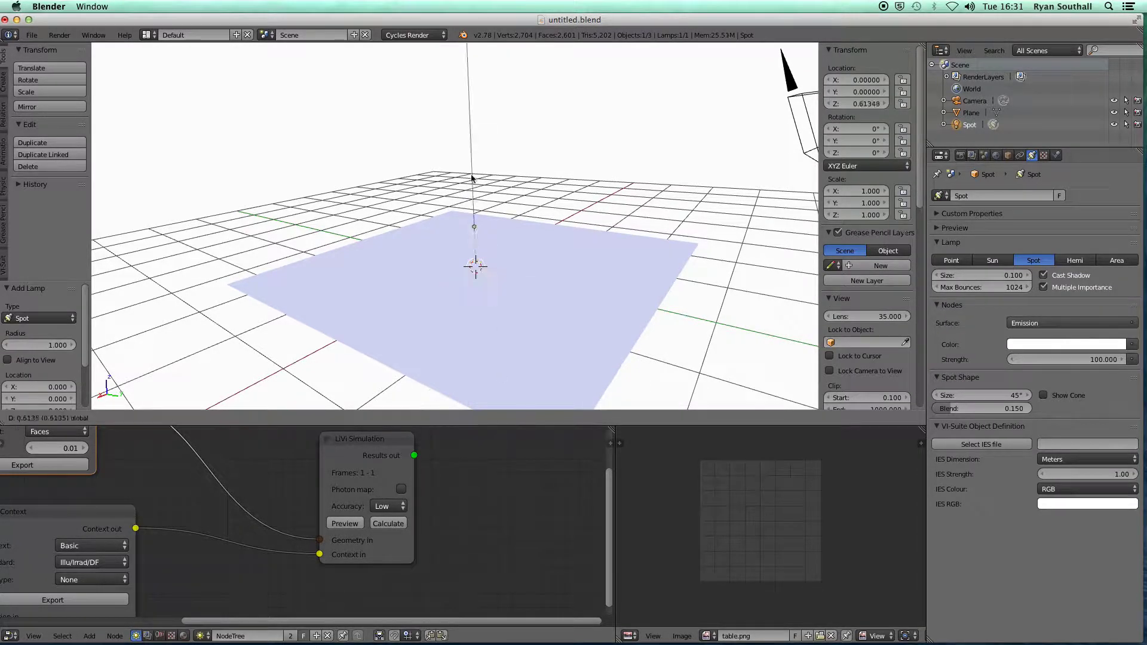
click(464, 89)
scroll(530, 225, up, 3)
key(shift+z)
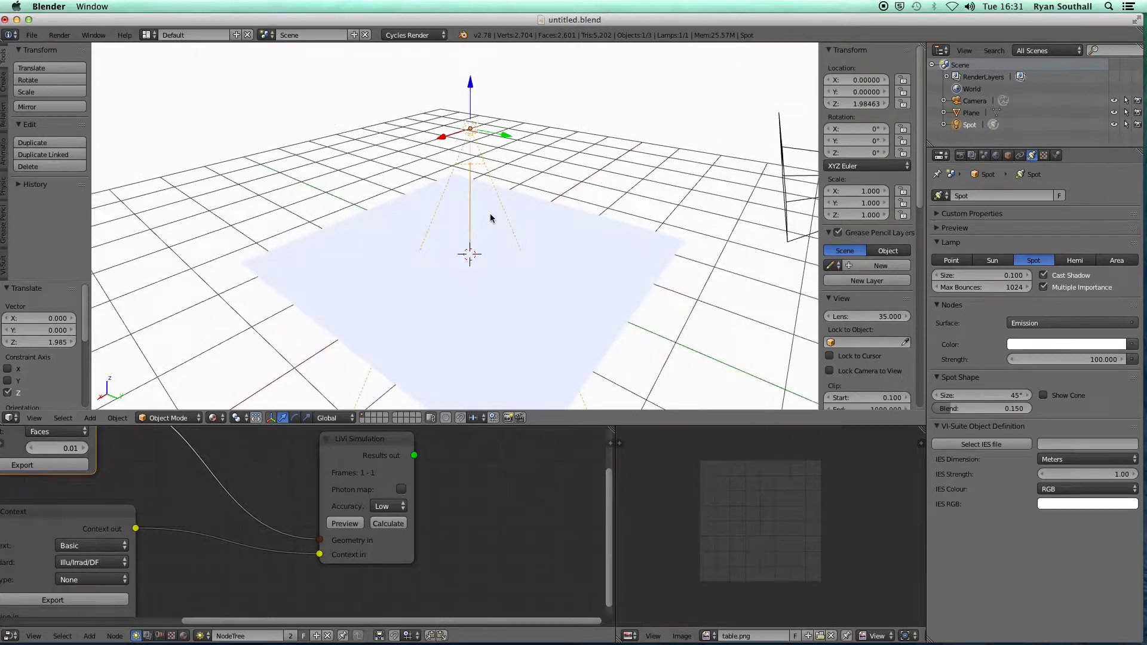
middle_drag(516, 330, 474, 140)
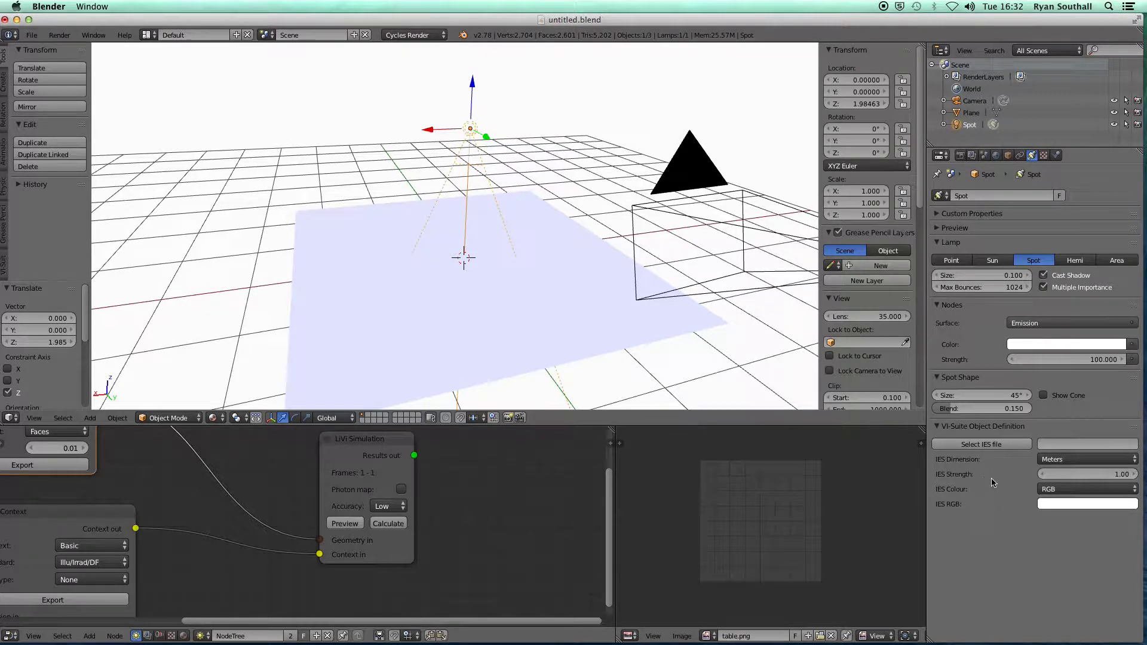
Assign the Desktop file 6inch11W_abs.ies as the spot lamp's IES profile.
click(992, 445)
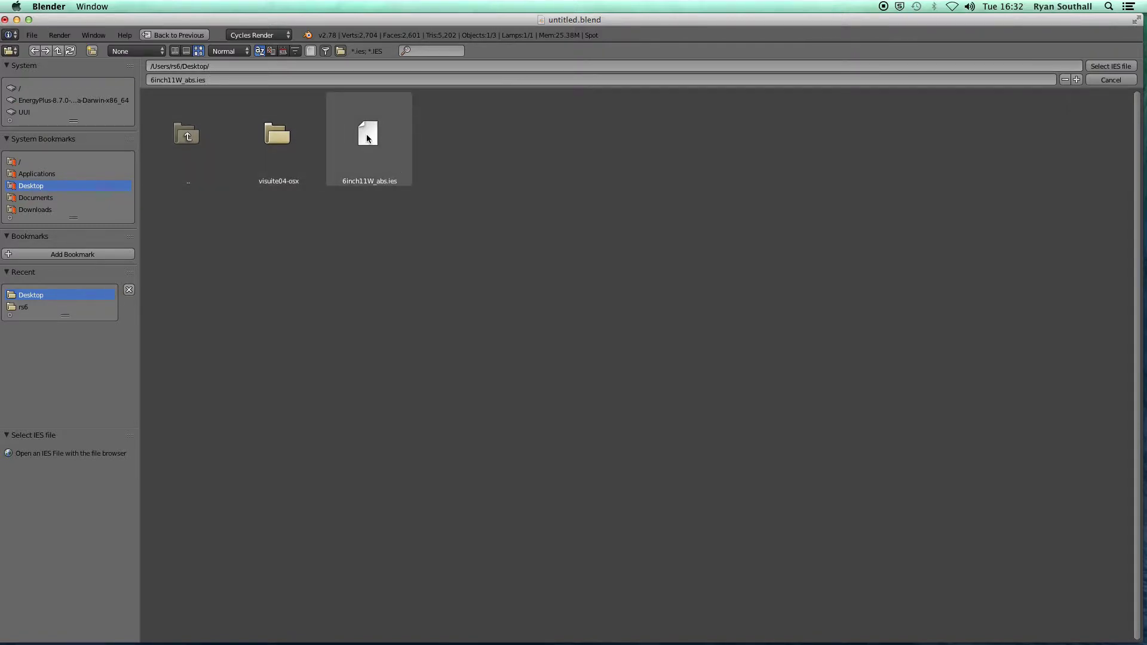
double_click(368, 135)
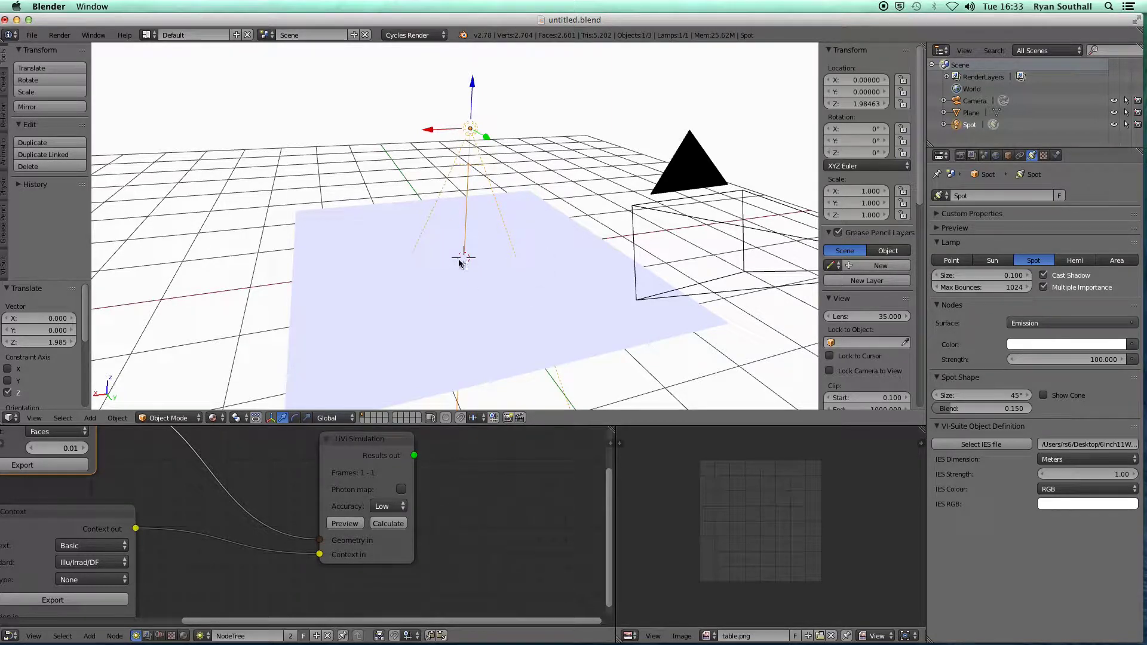
Export the scene geometry and preview the render of the spot-lit plane.
scroll(185, 484, up, 2)
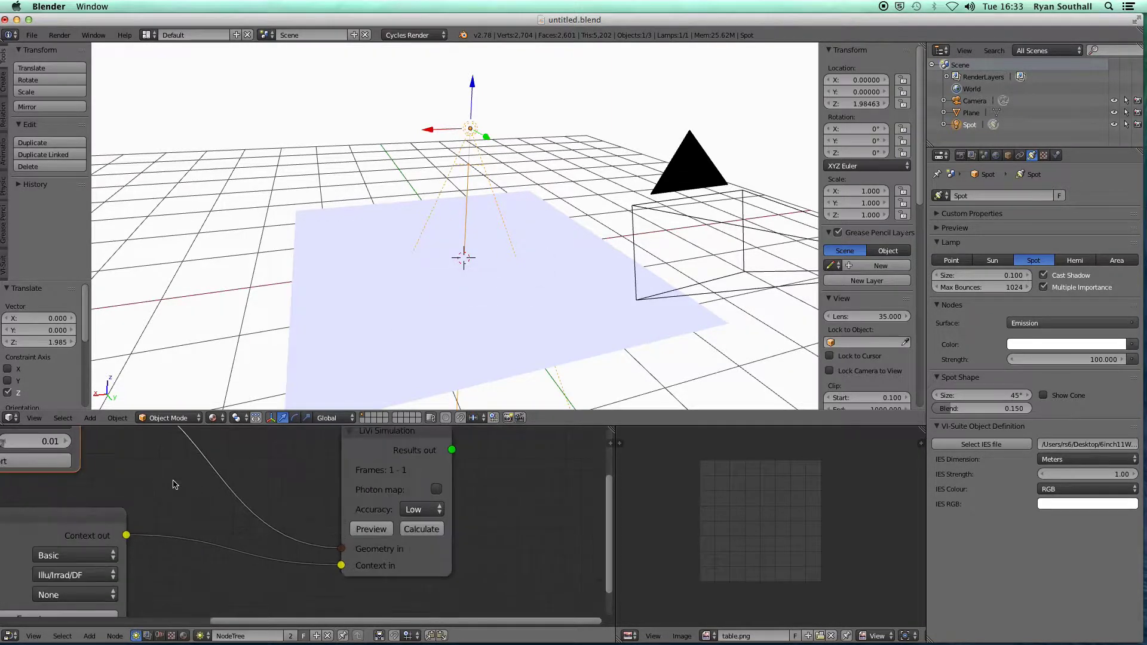
middle_drag(174, 482, 295, 502)
scroll(295, 502, down, 1)
click(182, 485)
click(451, 538)
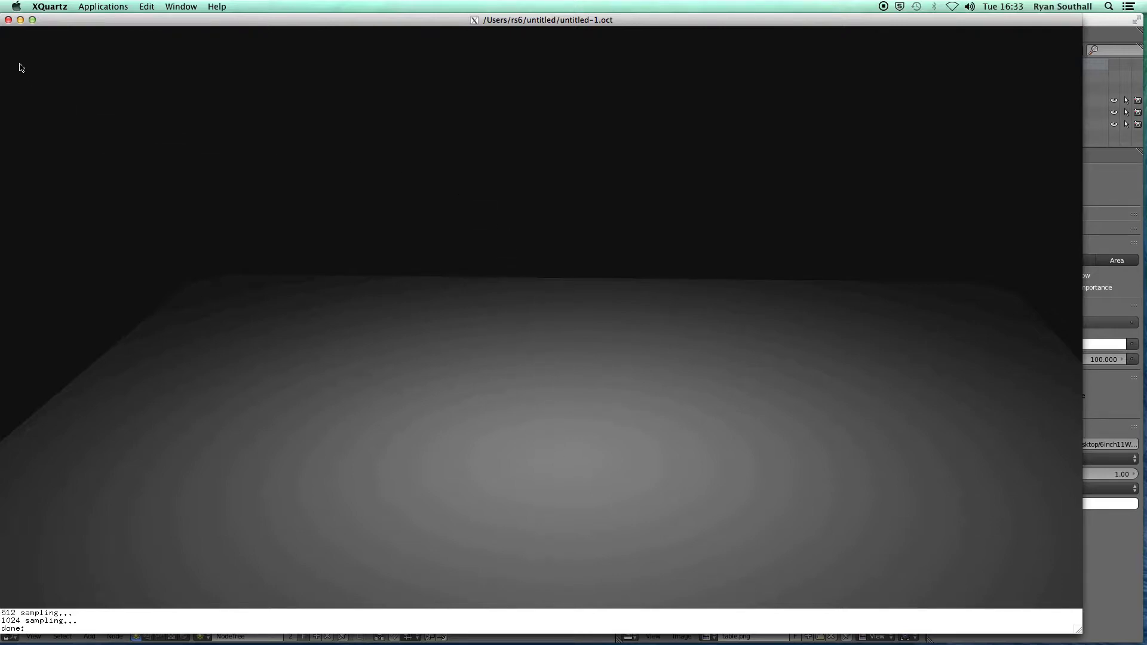
click(9, 20)
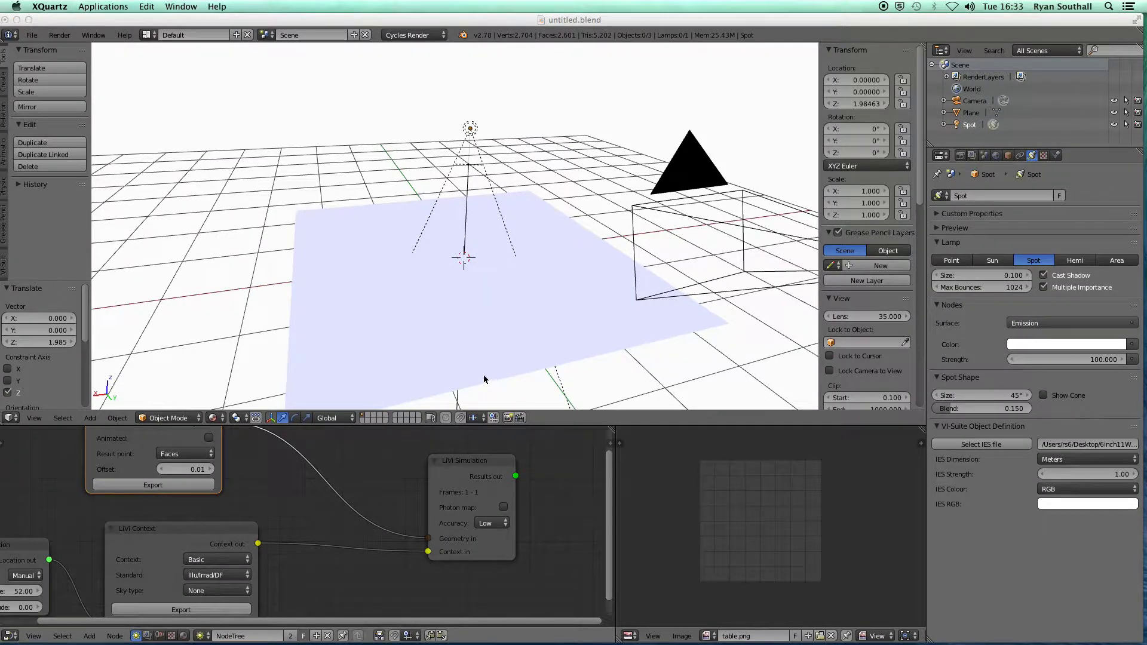
Select the sensor plane and run the LiVi Calculate simulation.
right_click(468, 314)
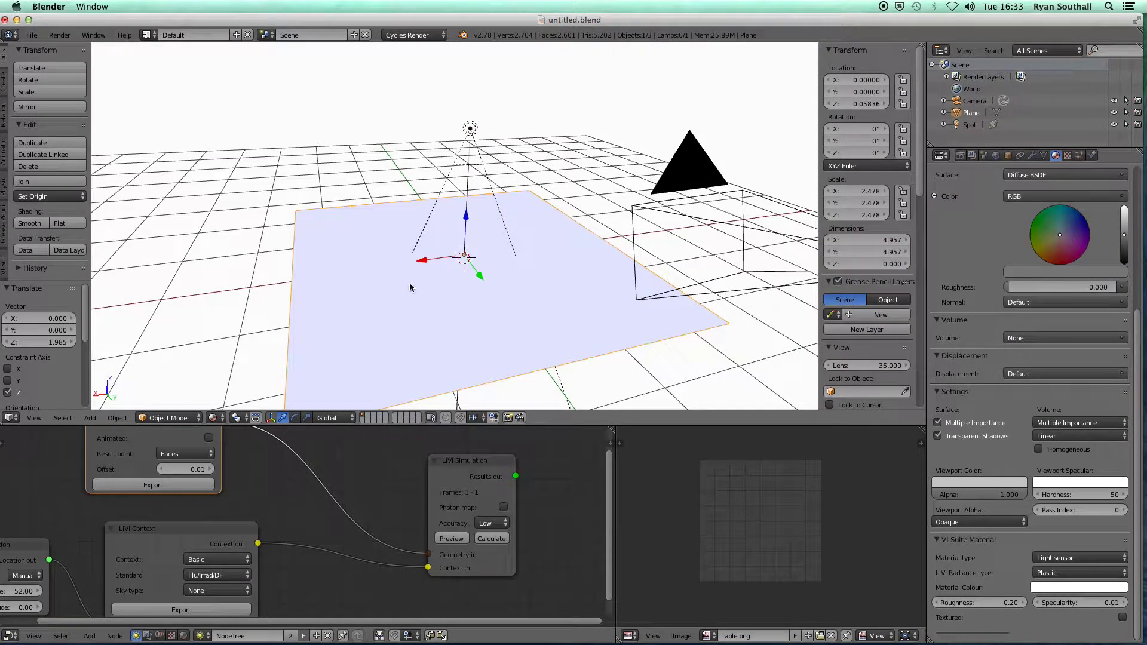
click(496, 538)
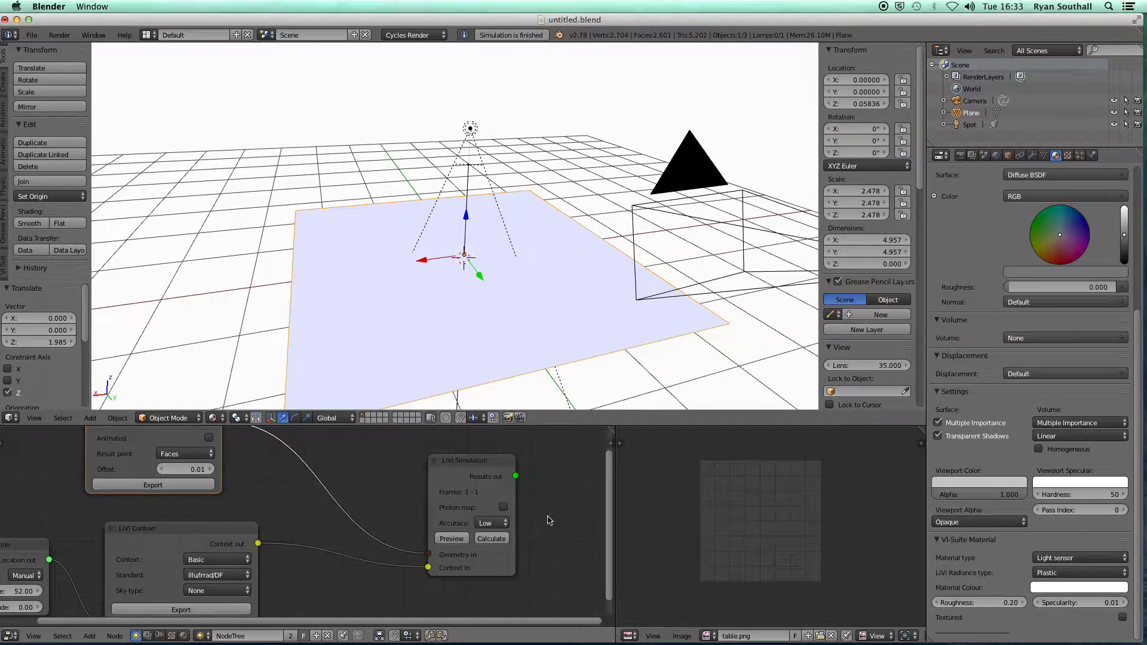
drag(919, 178, 928, 407)
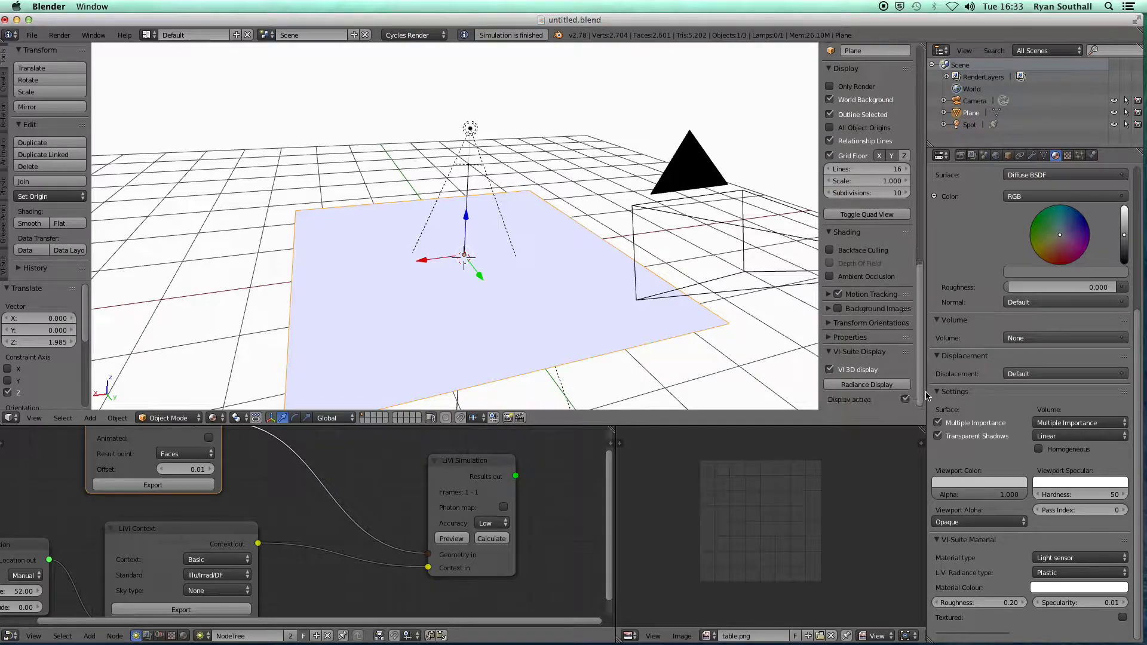
Show the VI 3D results with per-face illuminance values at font size 5.
click(829, 371)
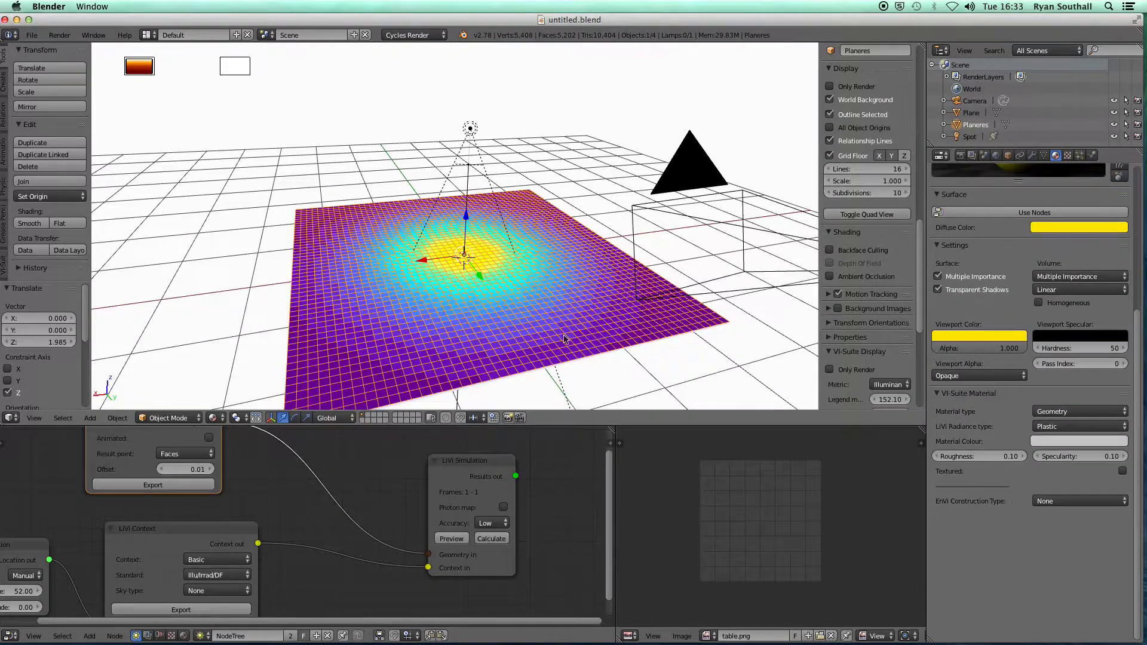
middle_drag(555, 338, 510, 343)
drag(917, 302, 923, 337)
click(898, 357)
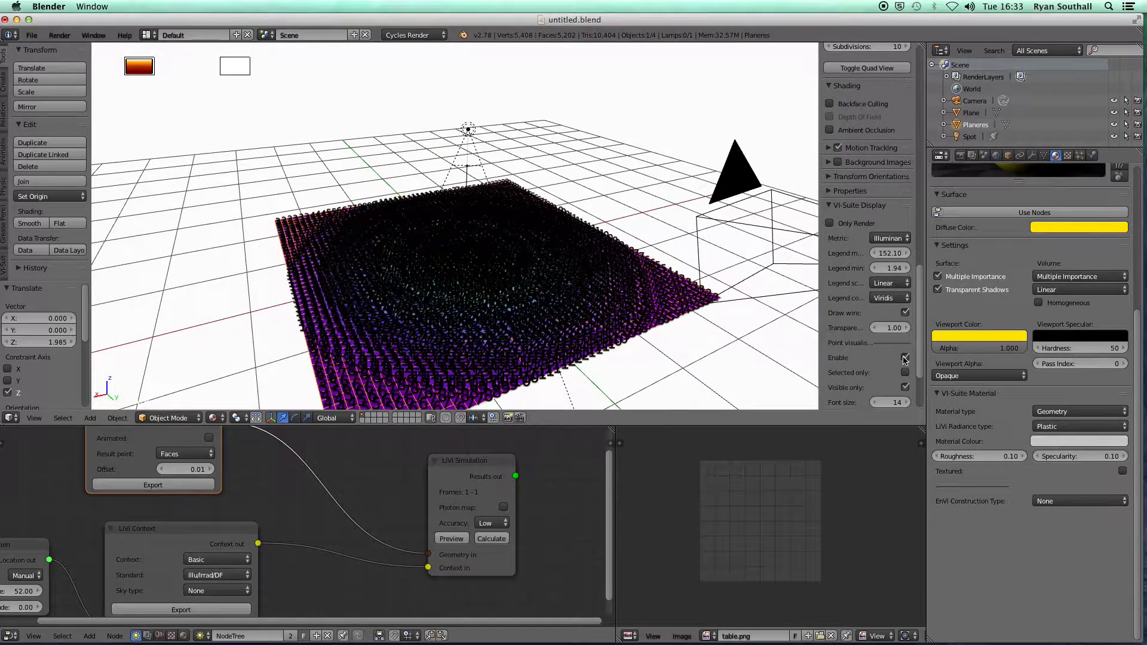
click(885, 403)
text(5)
key(Return)
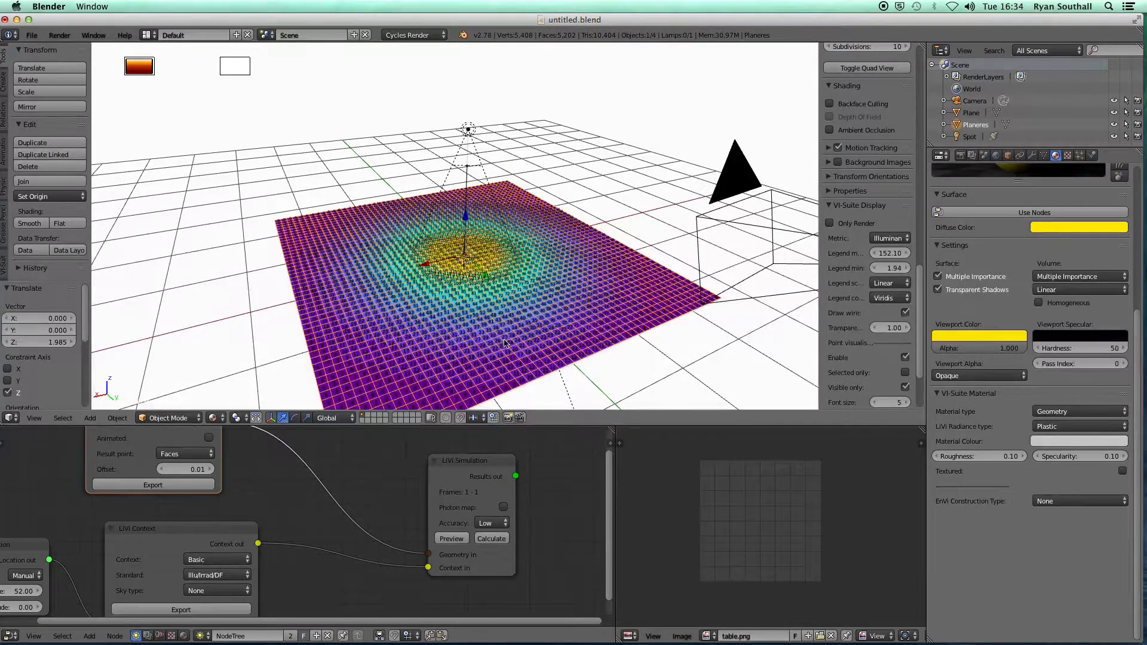
Toggle the lux legend, shift the statistics table left, and unlink table.png.
scroll(466, 272, down, 3)
scroll(467, 269, up, 6)
scroll(467, 266, up, 2)
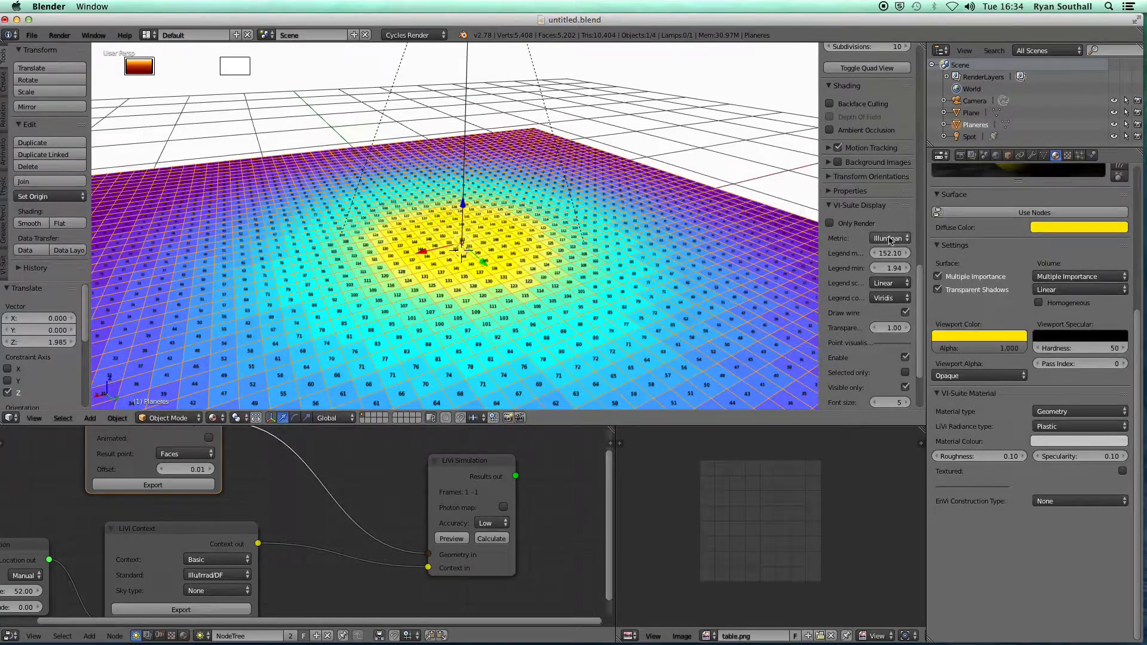
click(138, 66)
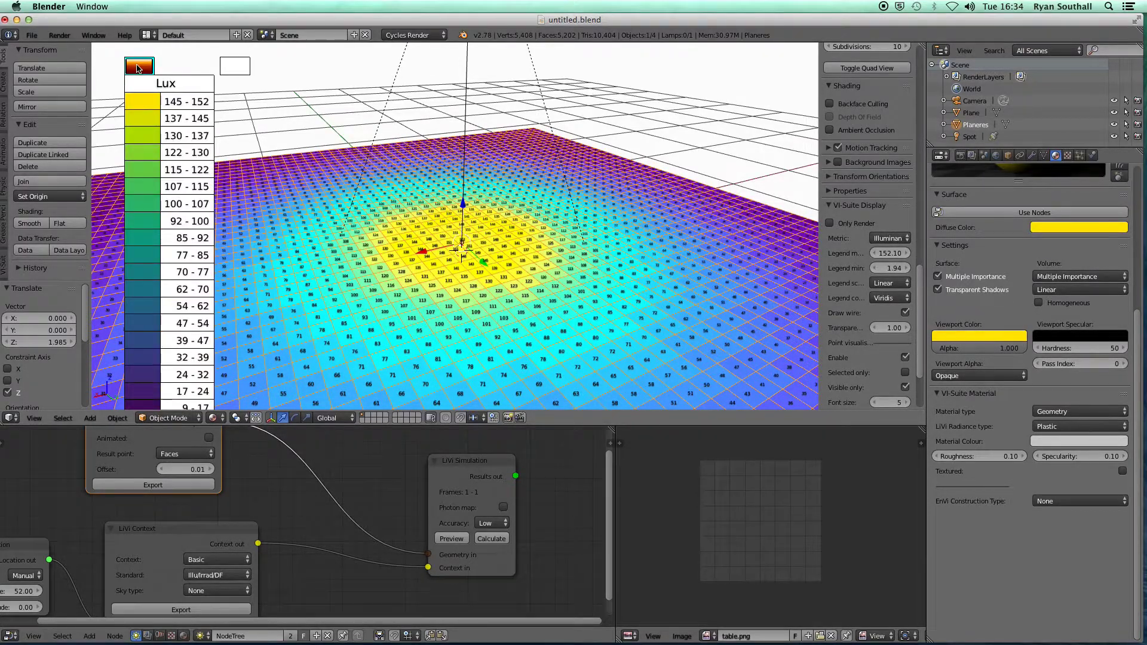
click(138, 67)
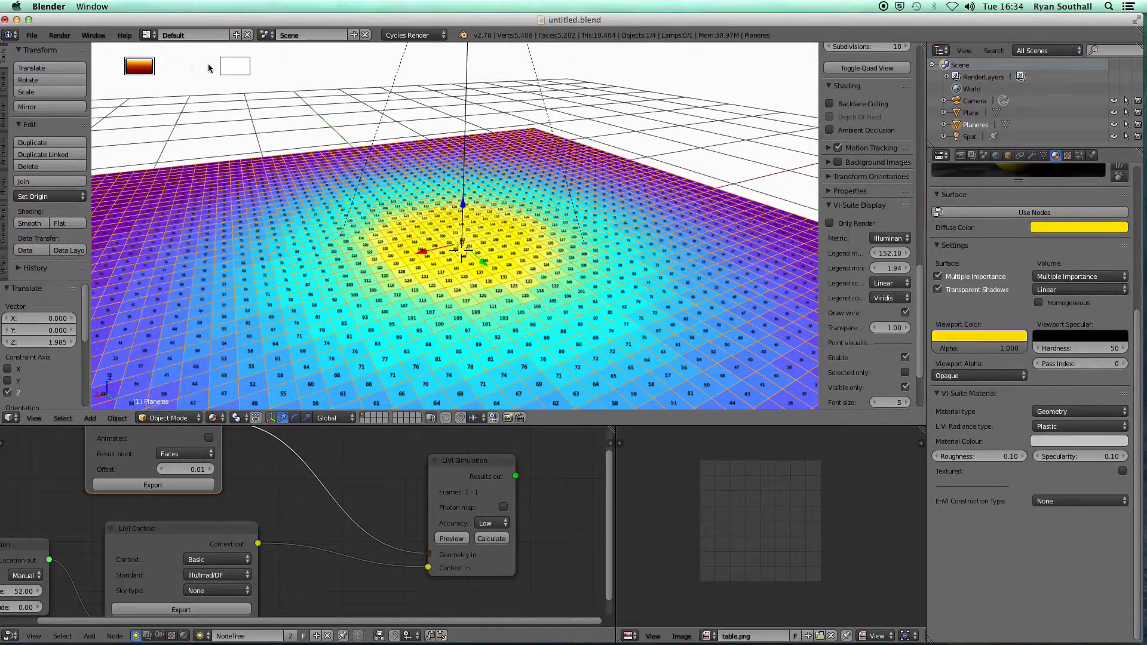
click(137, 67)
click(138, 66)
drag(235, 67, 205, 69)
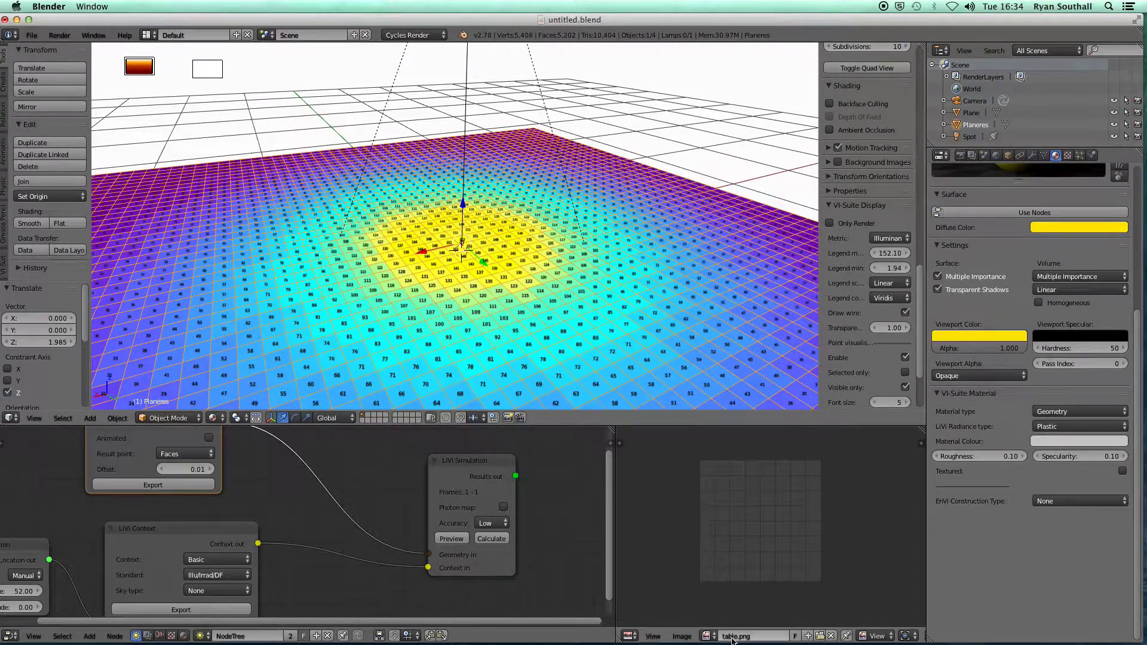
click(831, 635)
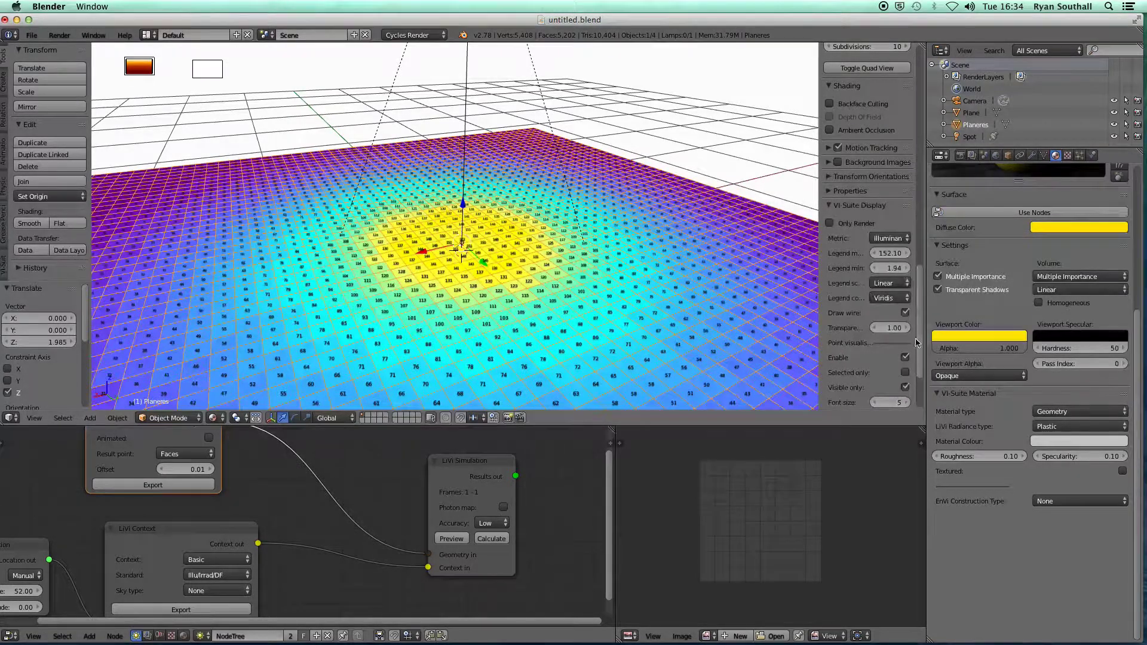
Redisplay the lux map without value labels and load table.png into the Image Editor.
key(Escape)
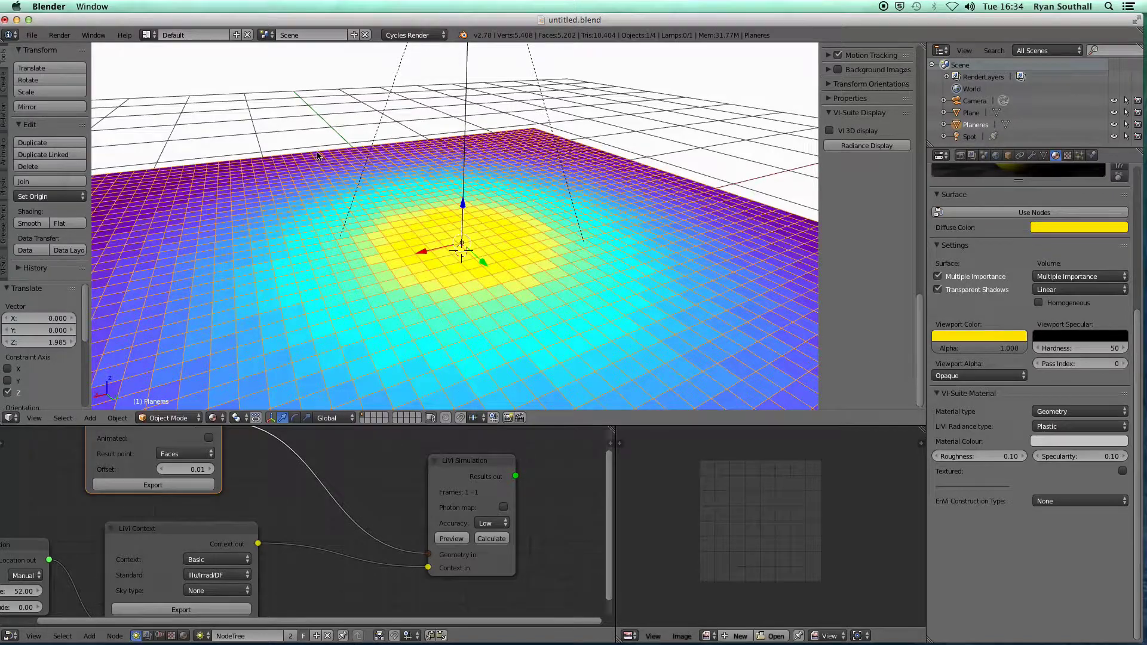
click(850, 149)
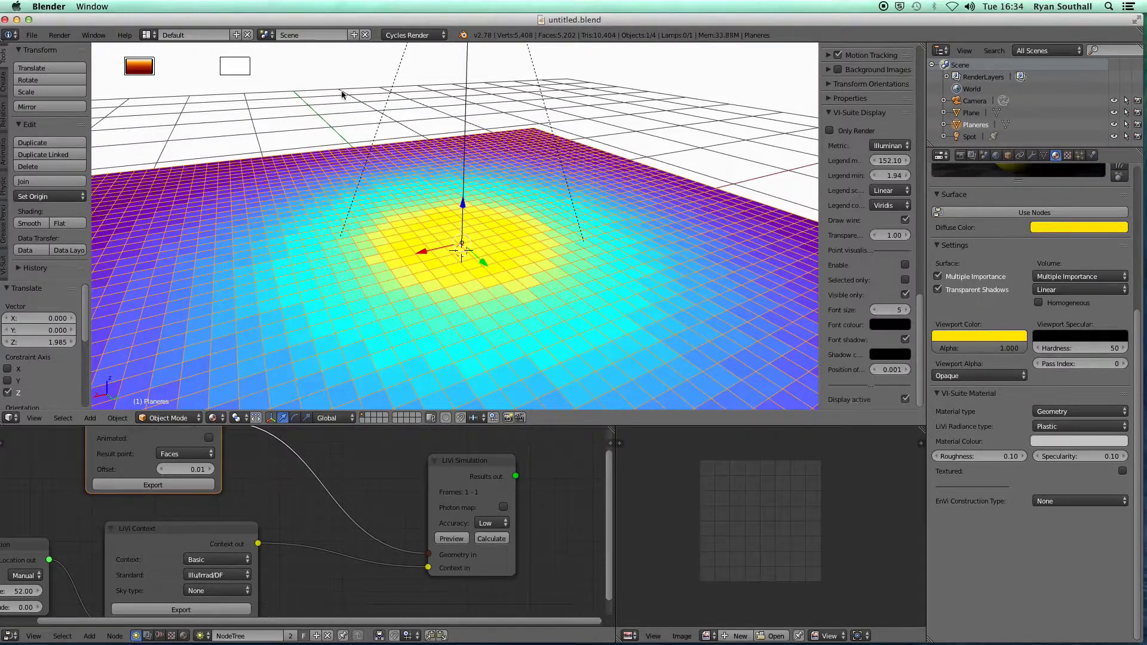
click(709, 635)
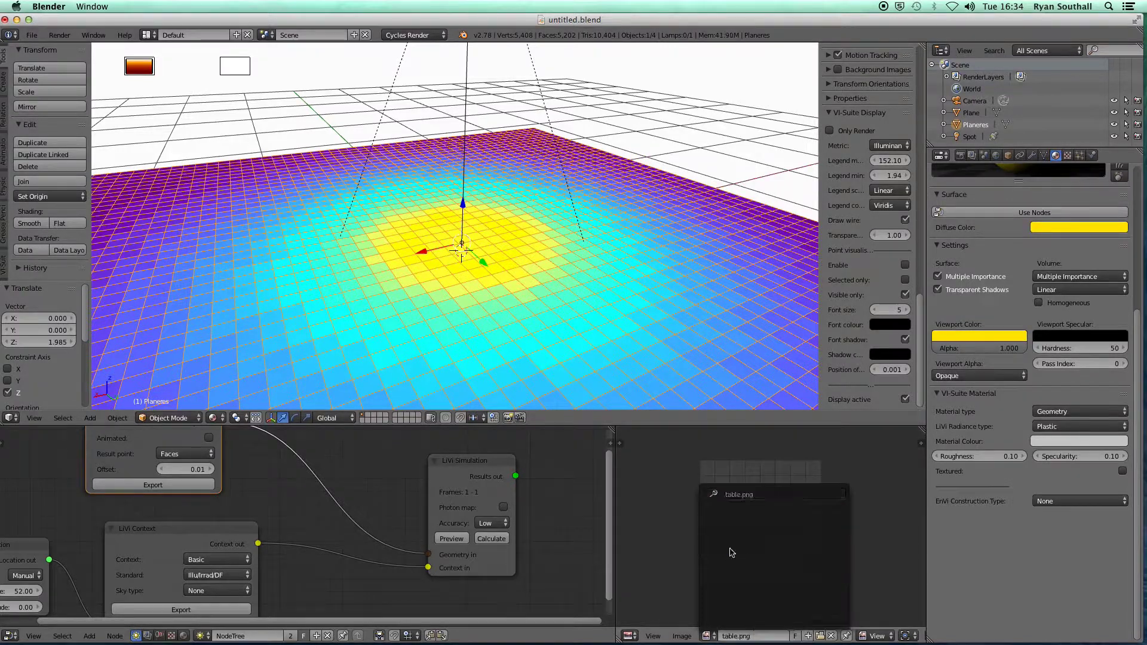
click(728, 548)
Replace the image with the table image from the vi-suite add-on's Images folder.
click(681, 636)
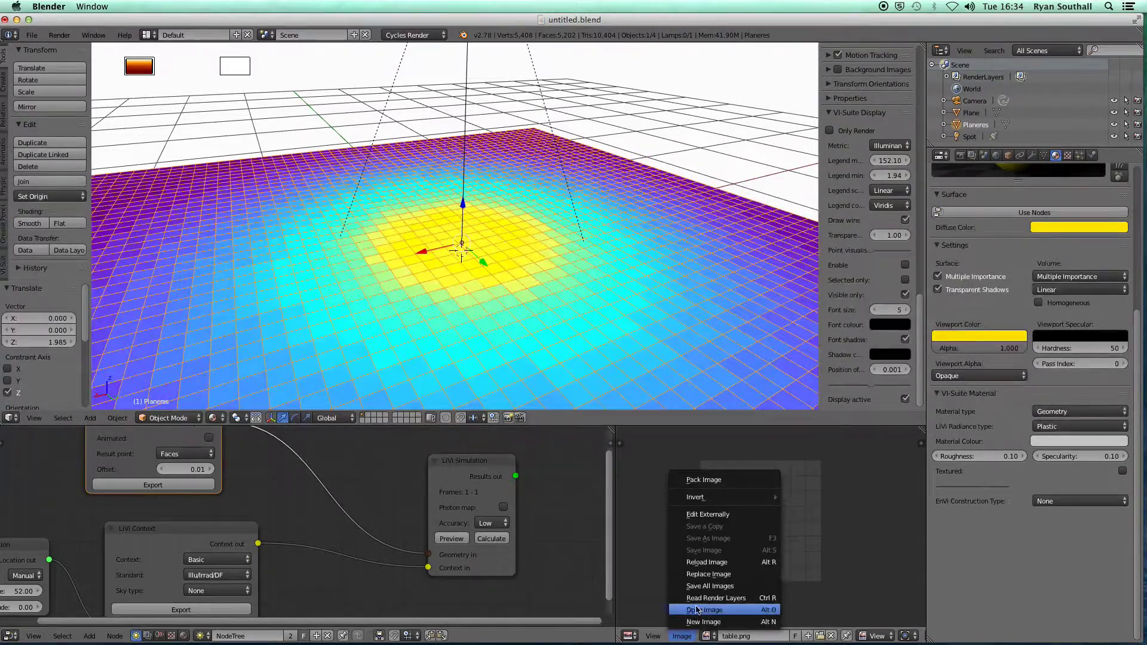
click(705, 574)
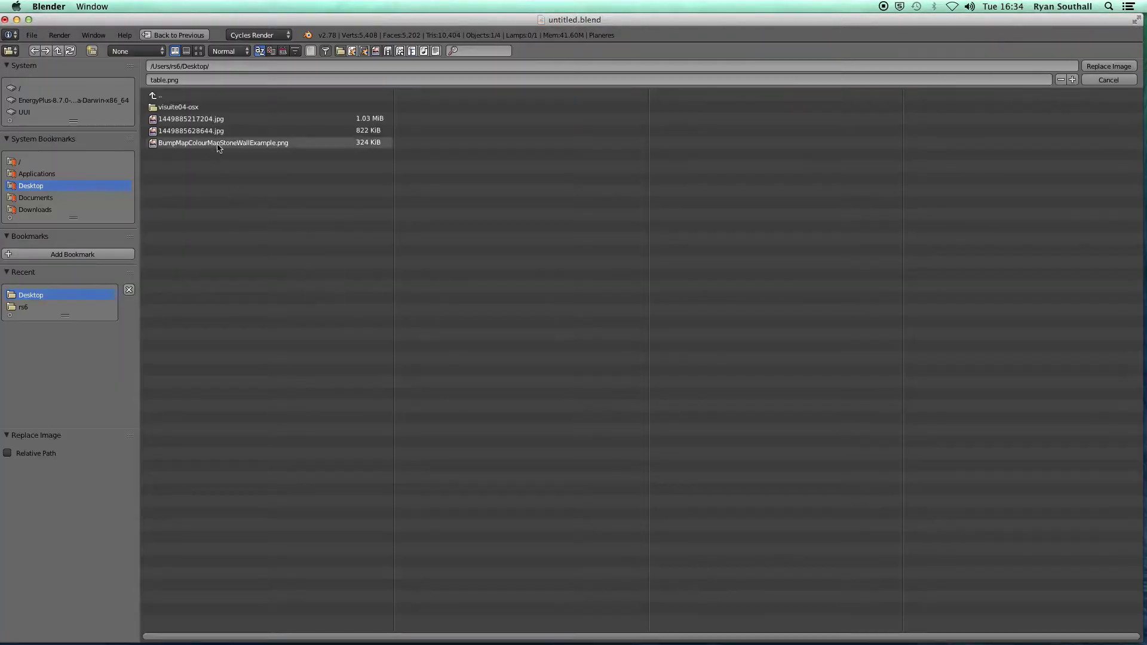
click(177, 108)
click(177, 108)
click(177, 108)
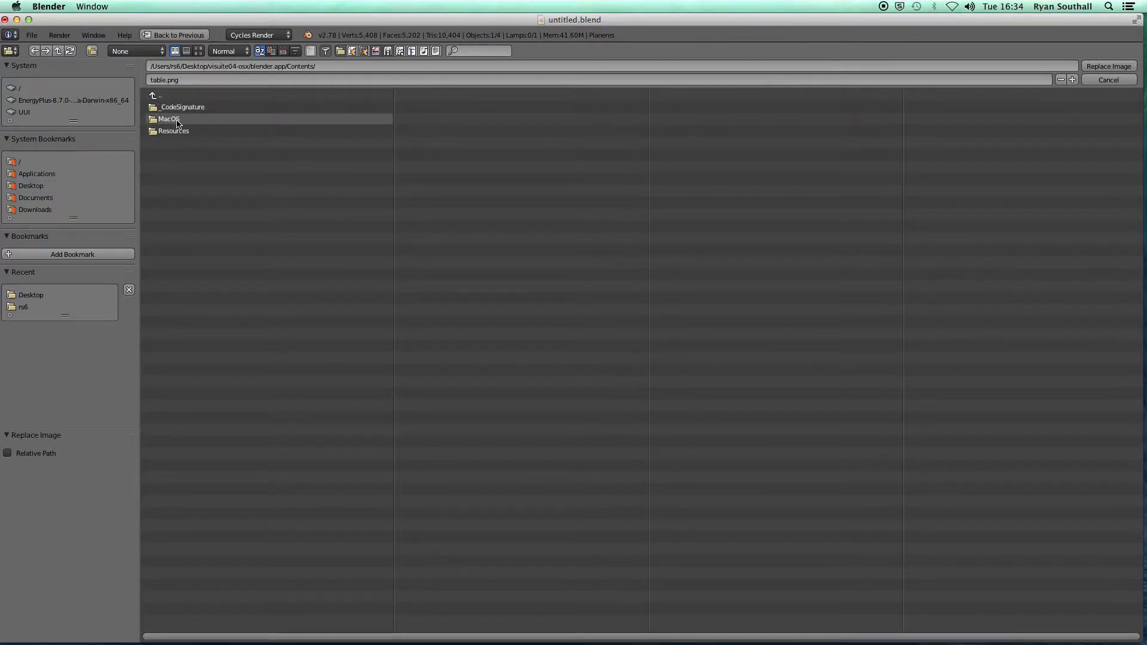
click(179, 131)
click(170, 108)
click(168, 131)
click(173, 107)
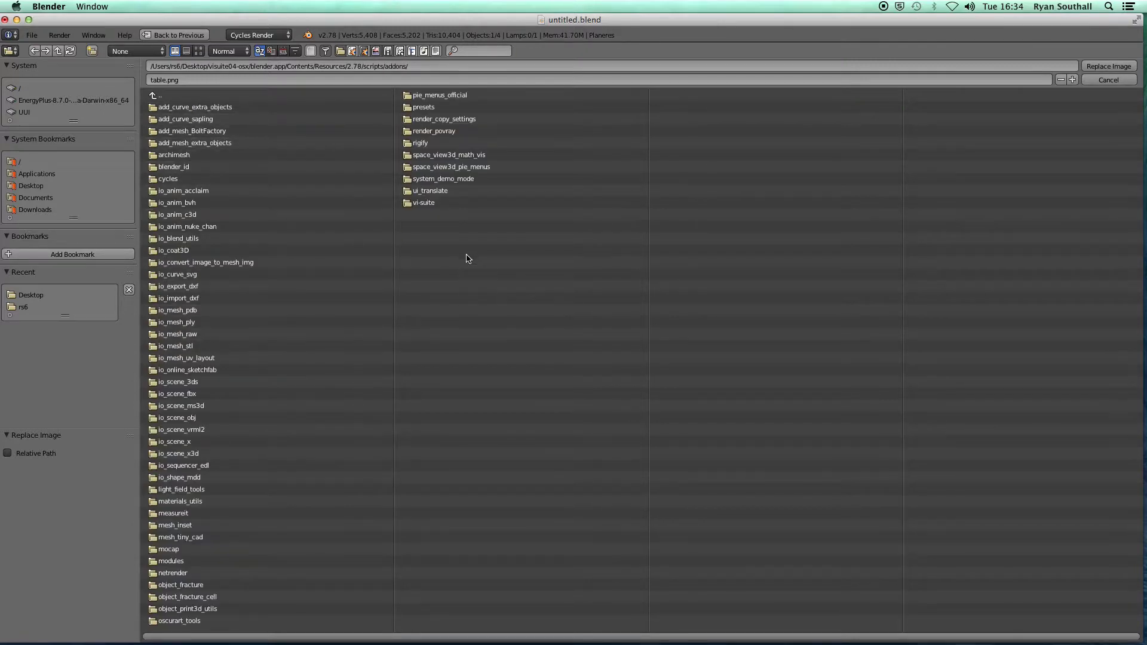
click(418, 202)
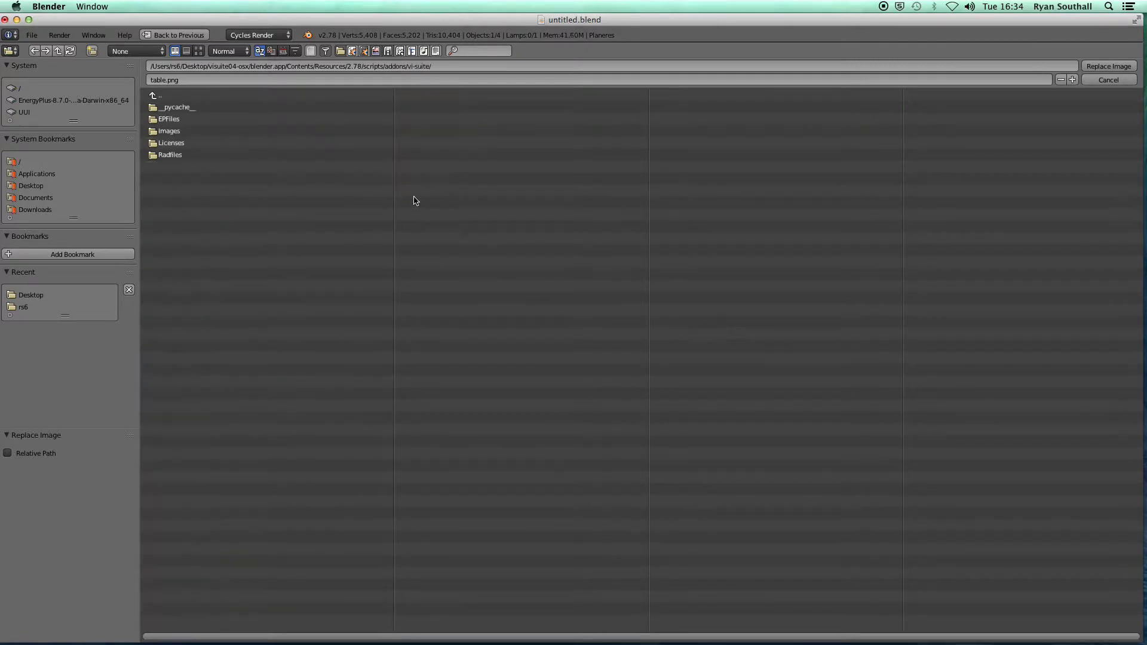
click(175, 157)
click(154, 97)
click(171, 131)
double_click(186, 167)
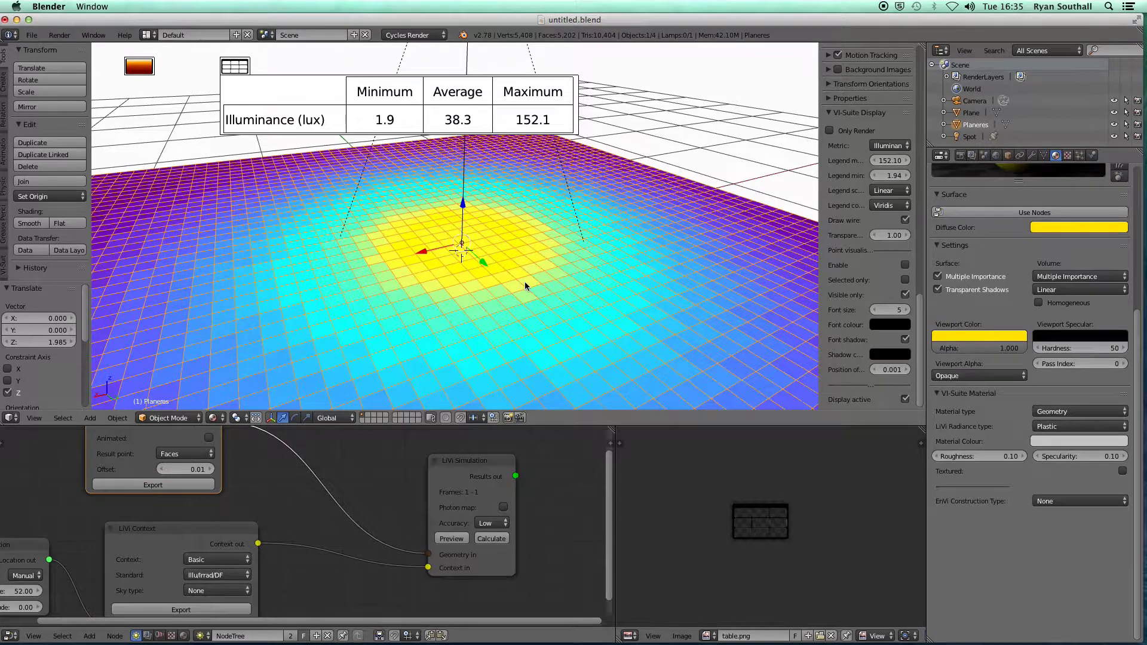
Expand the lux legend, move it top-left, and reposition and shrink the statistics table.
click(140, 69)
drag(141, 69, 114, 60)
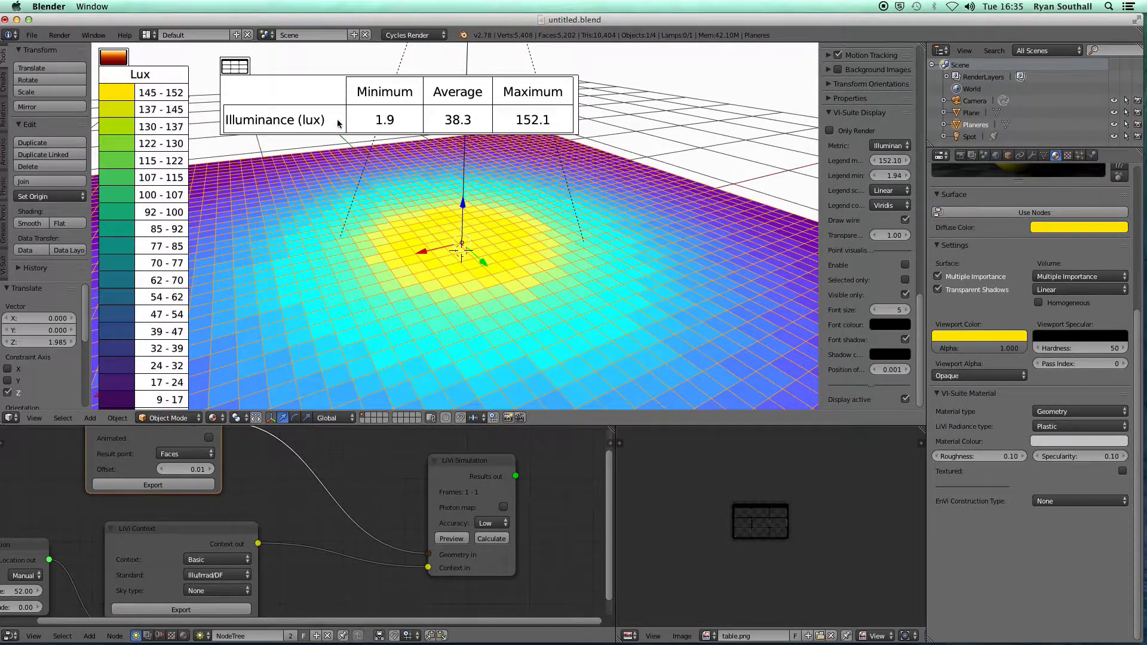
drag(234, 65, 230, 62)
drag(563, 129, 548, 176)
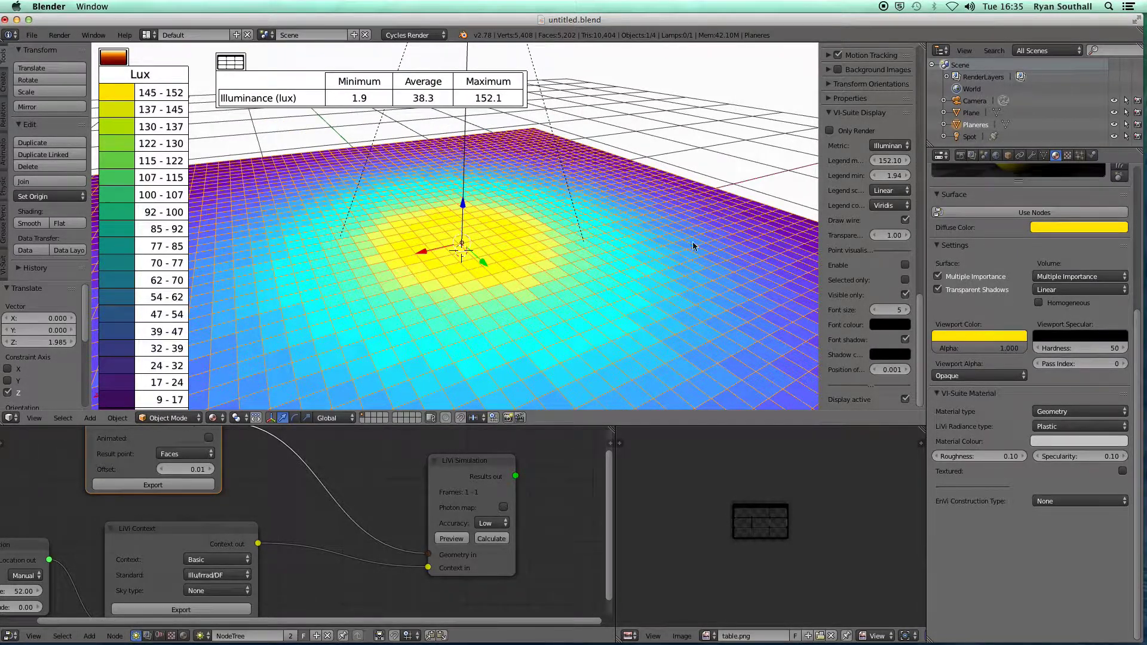
Switch the legend colour scale to CMR, deselect everything and zoom out.
click(890, 205)
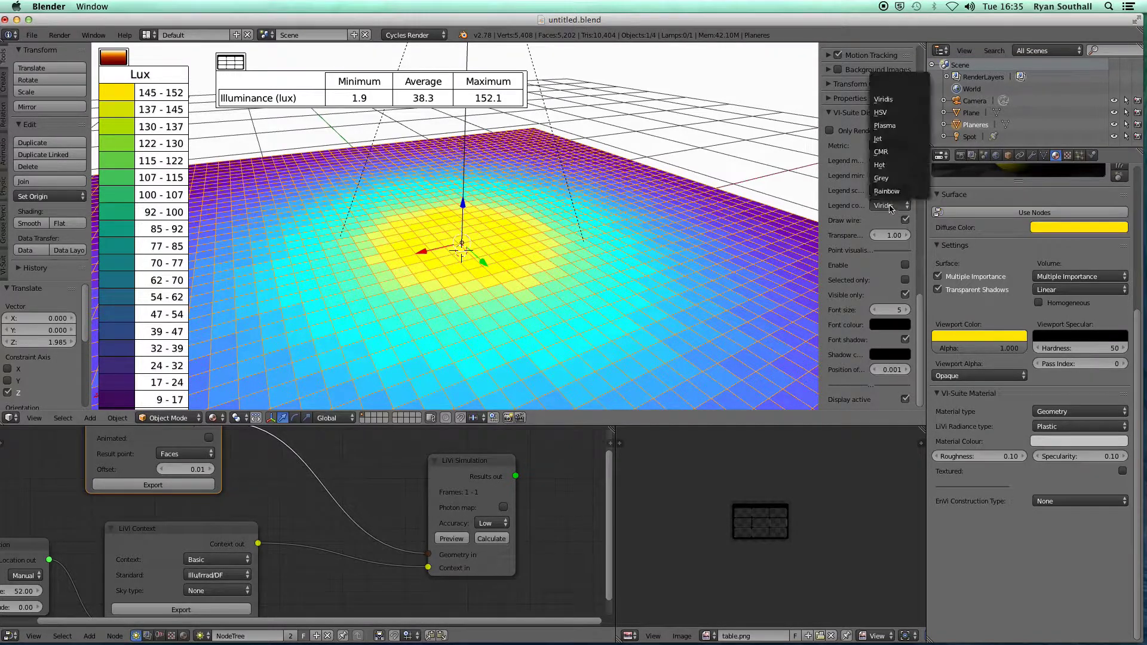
click(872, 153)
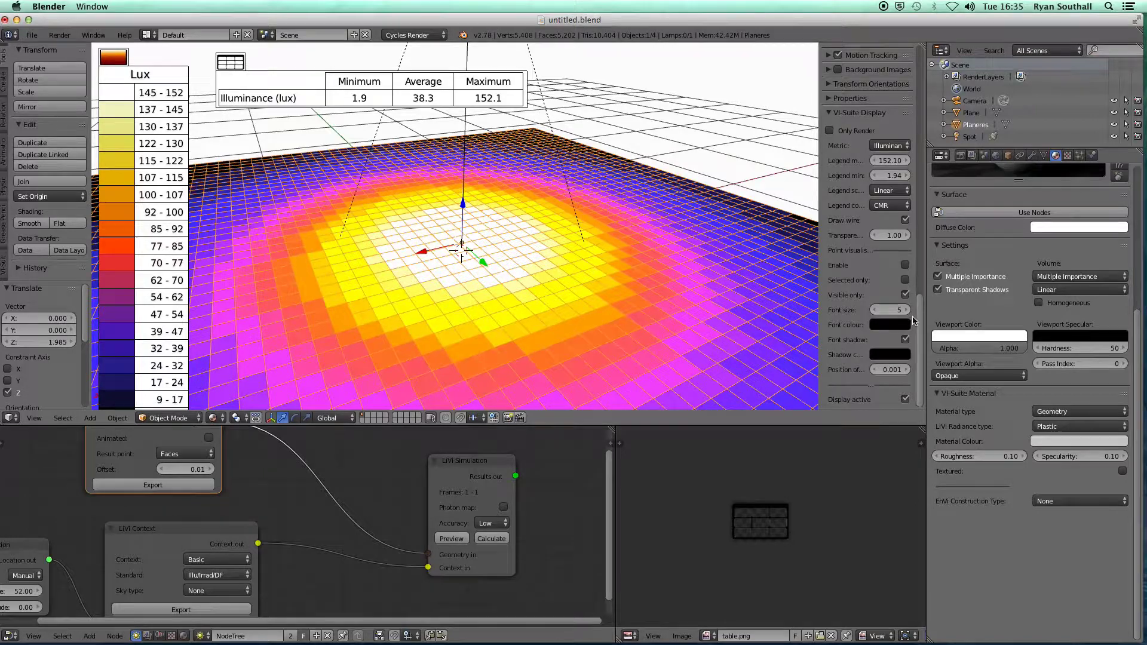
key(a)
scroll(585, 282, down, 5)
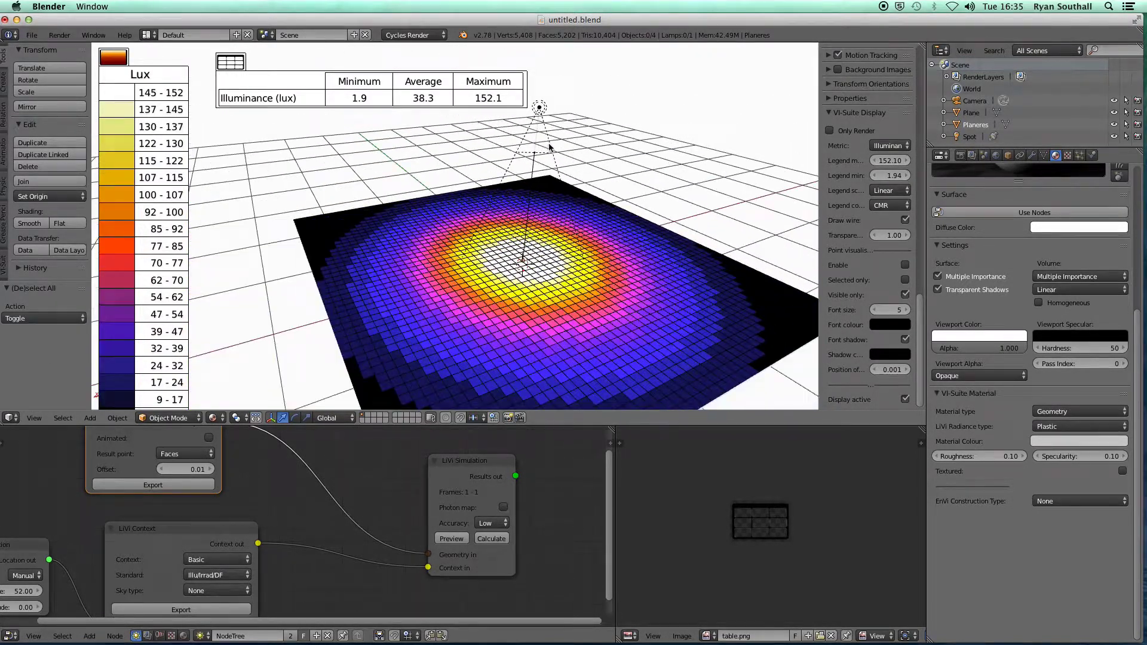
Tilt the spot lamp -31.38° about the X axis.
right_click(539, 109)
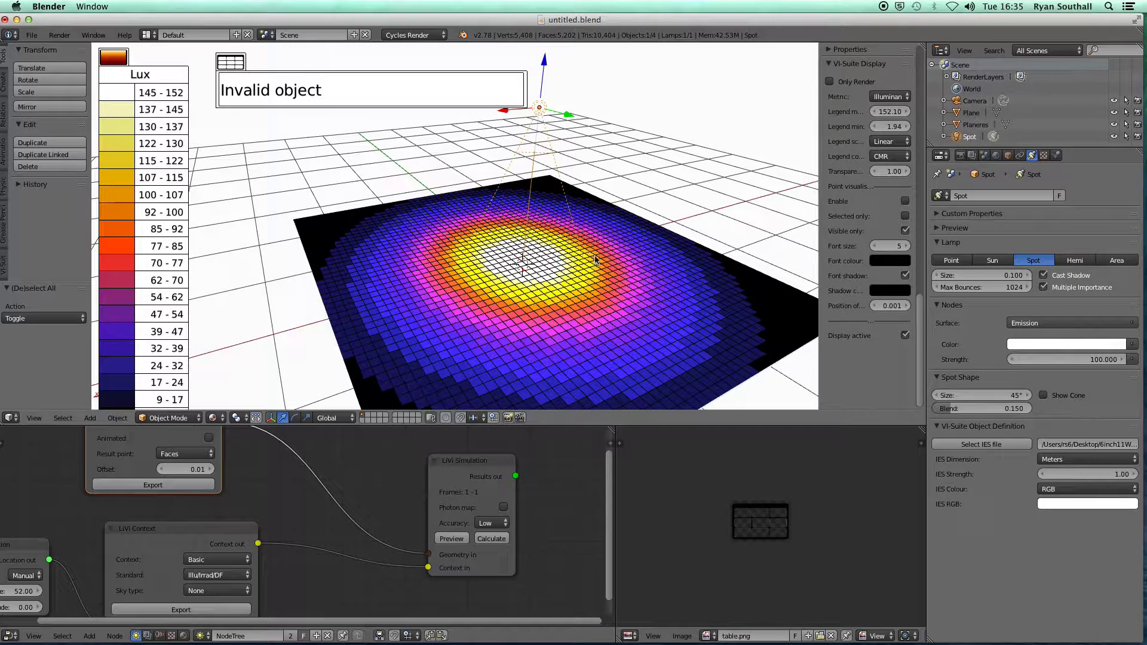
key(r)
key(x)
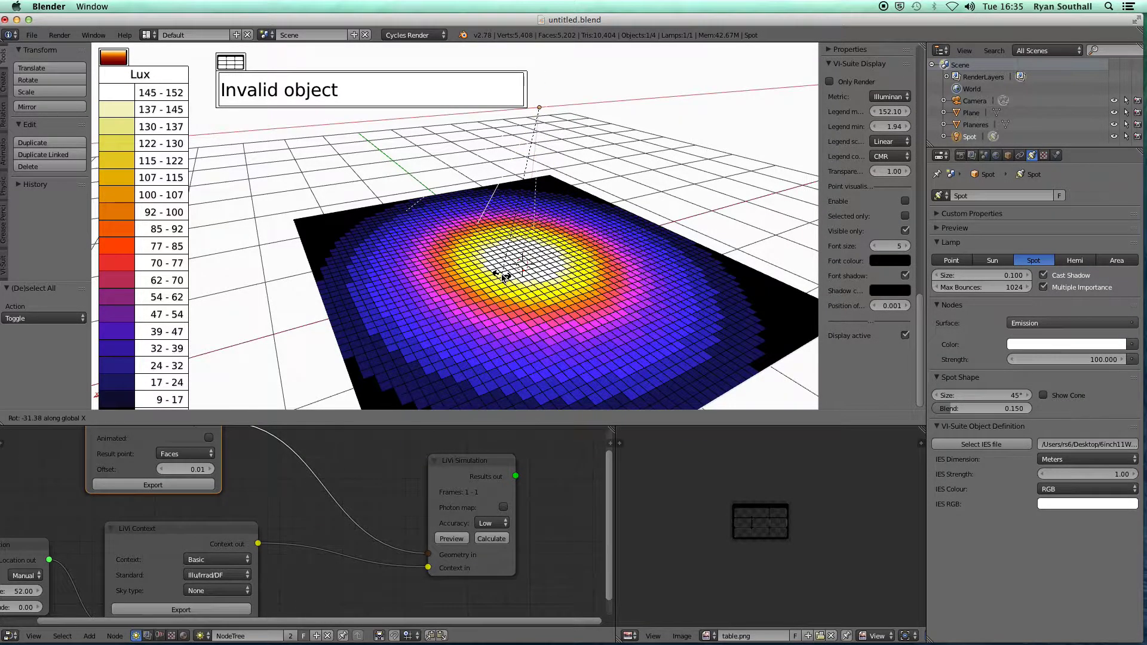
click(501, 276)
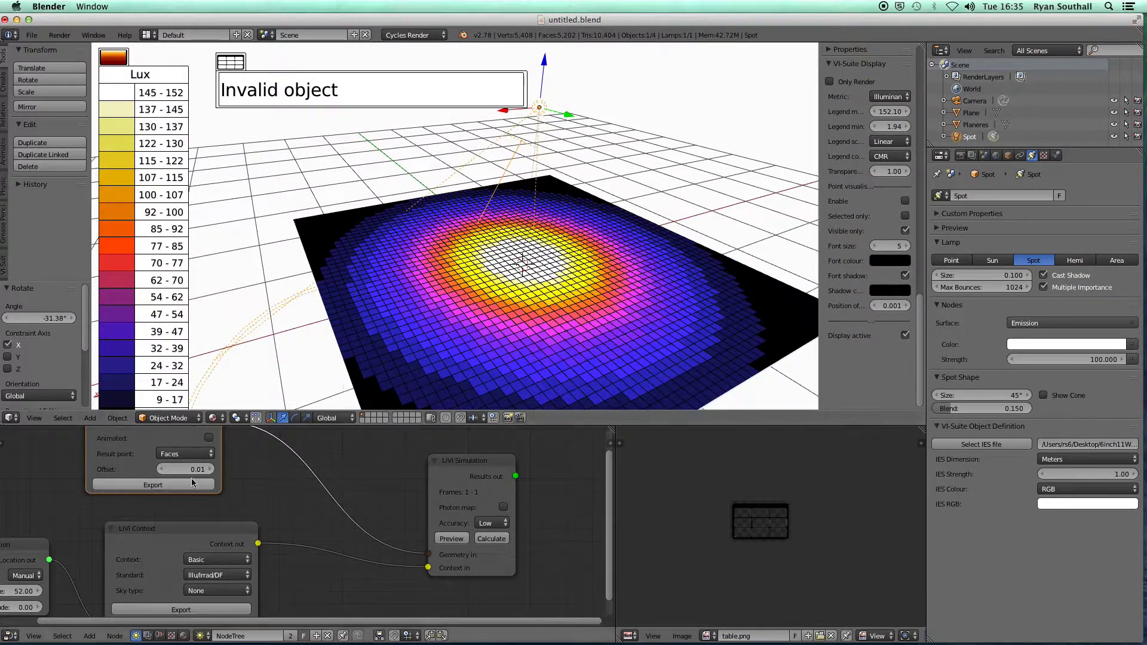
Re-export, recalculate and display the lux map for the tilted lamp.
click(173, 490)
click(491, 538)
right_click(677, 251)
click(867, 146)
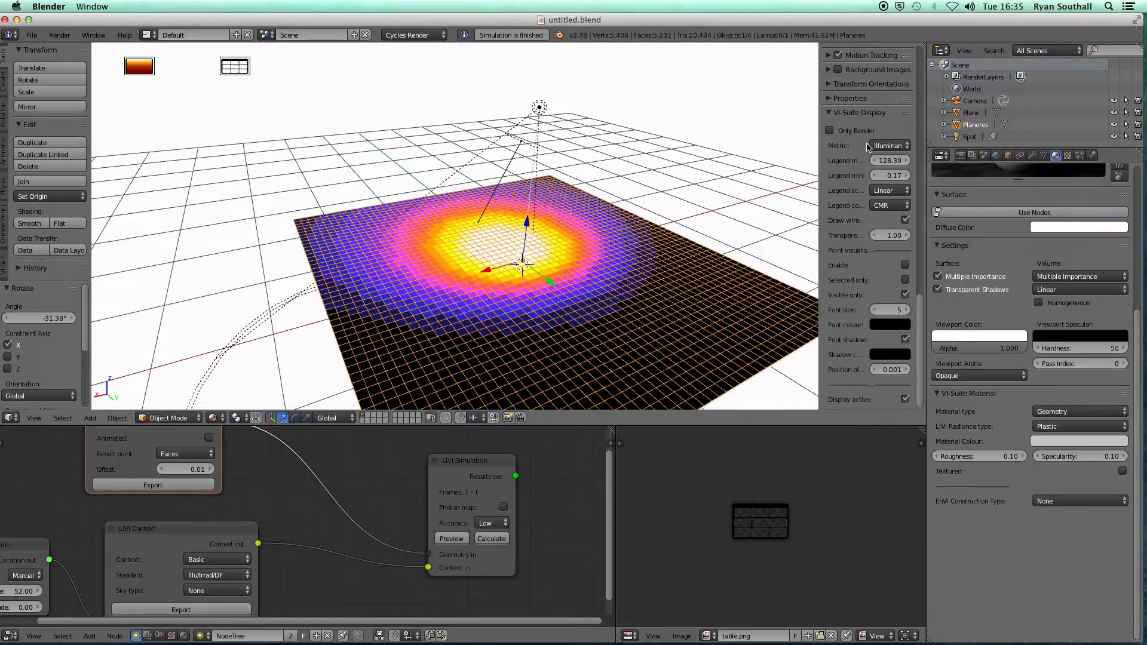
middle_drag(508, 296, 612, 243)
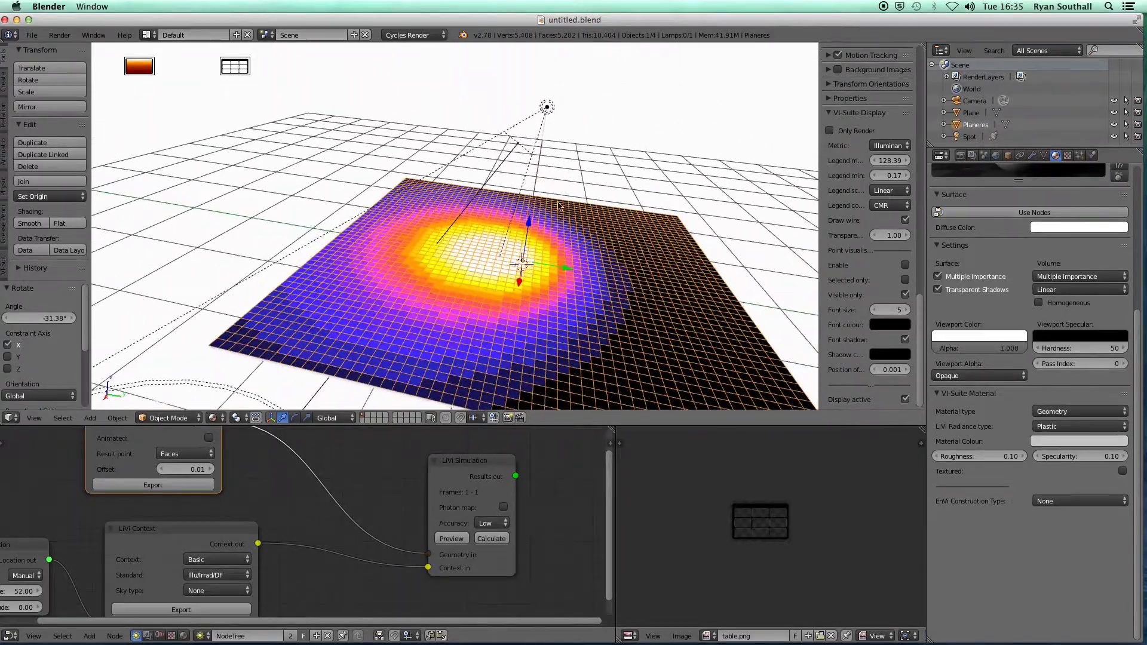
middle_drag(544, 294, 572, 235)
Duplicate the spot lamp and place the copy 2.244 along Y.
right_click(529, 111)
key(shift+d)
key(y)
click(760, 227)
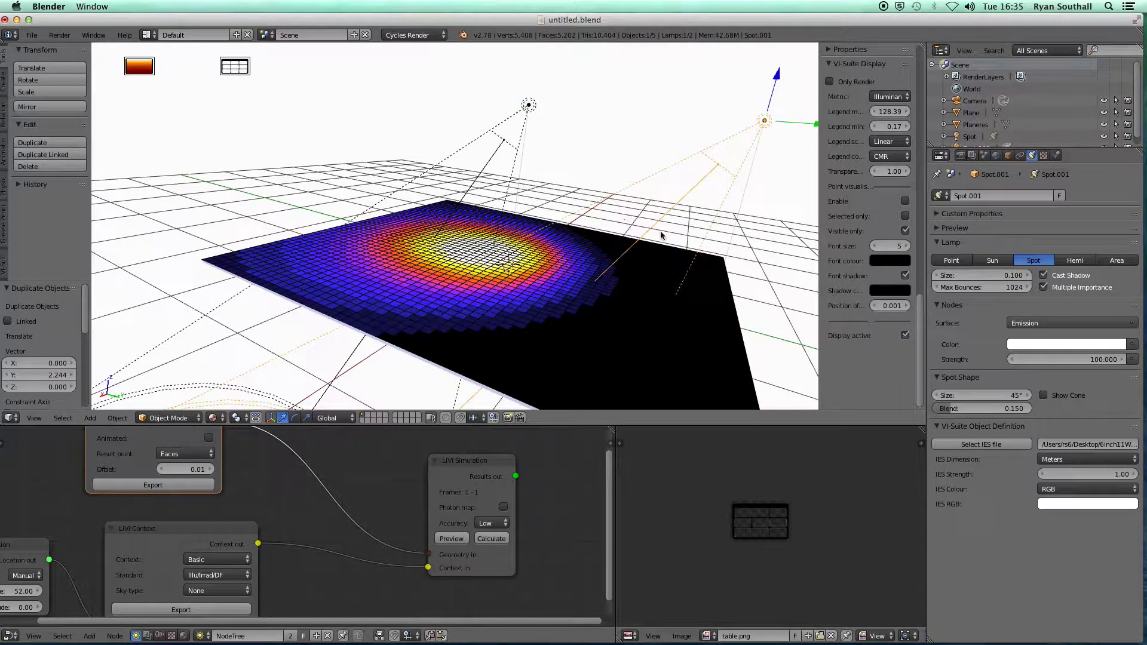
middle_drag(633, 248, 387, 246)
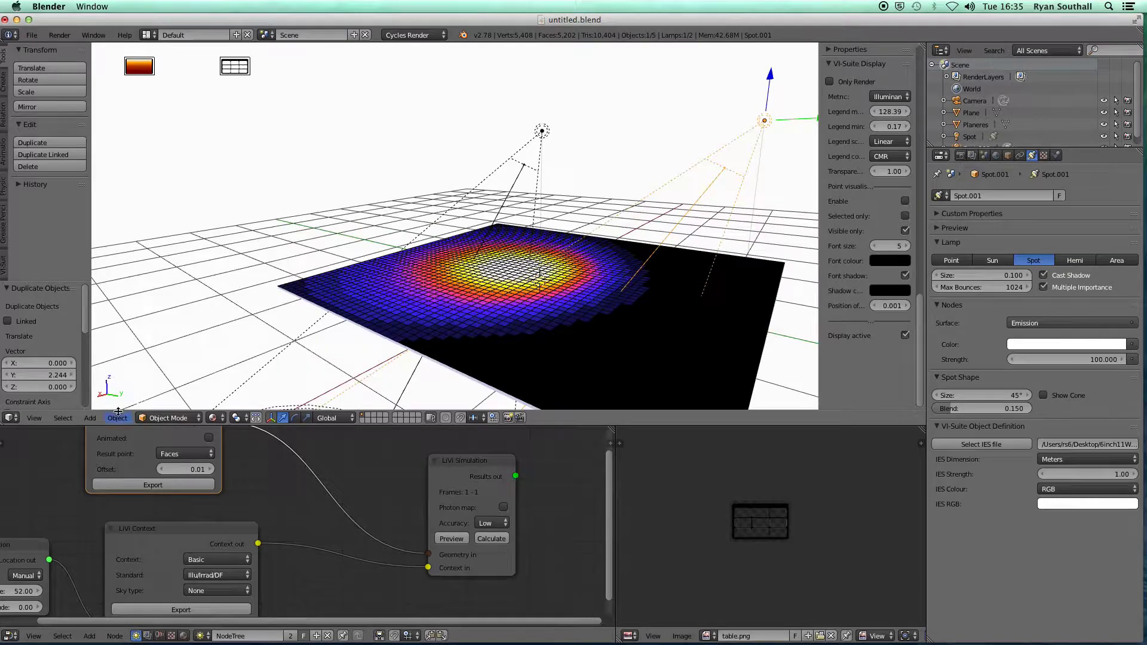
Re-export, recalculate and display the lux map lit by both spots.
click(169, 486)
click(491, 539)
click(881, 146)
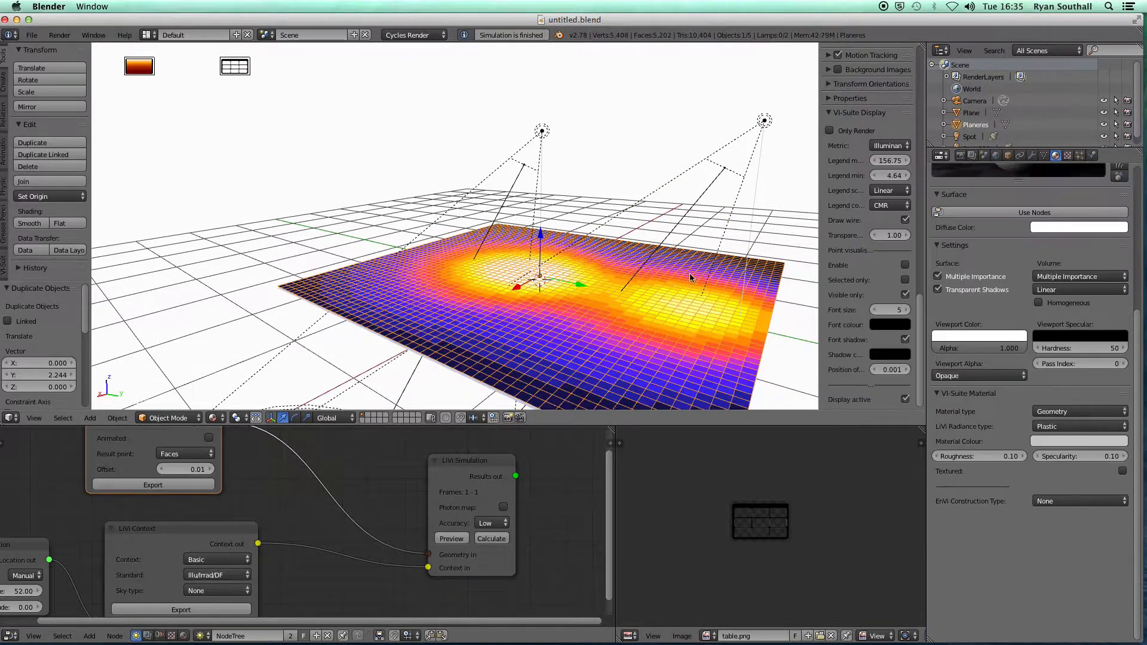
middle_drag(673, 285, 516, 330)
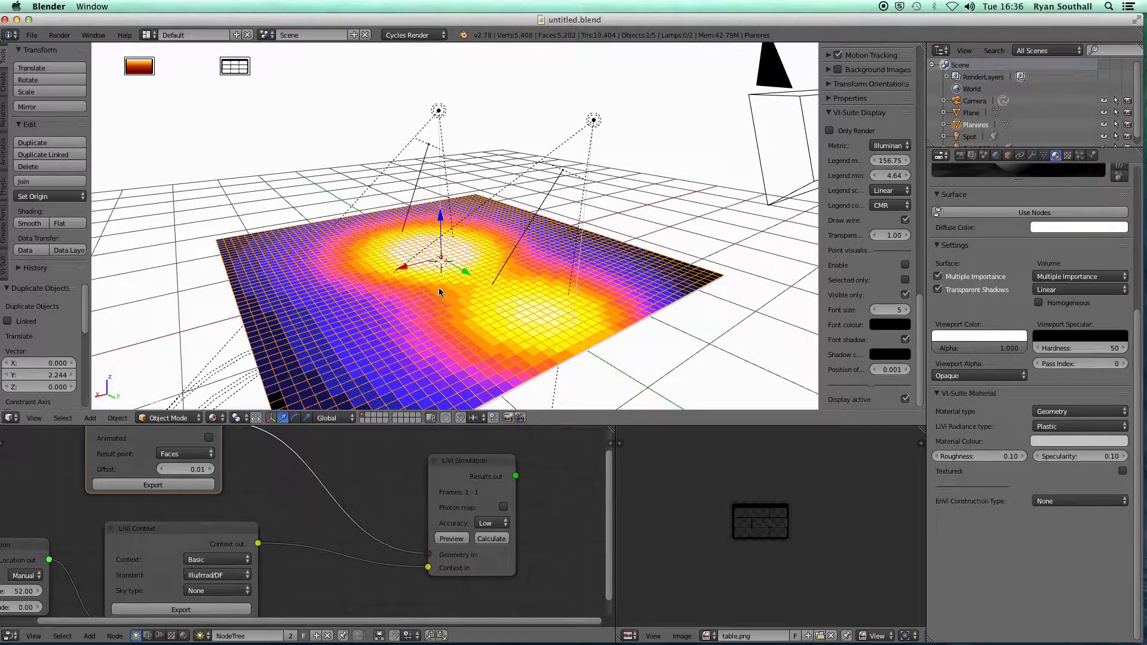
Hide the lux results and delete both spot lamps.
right_click(440, 114)
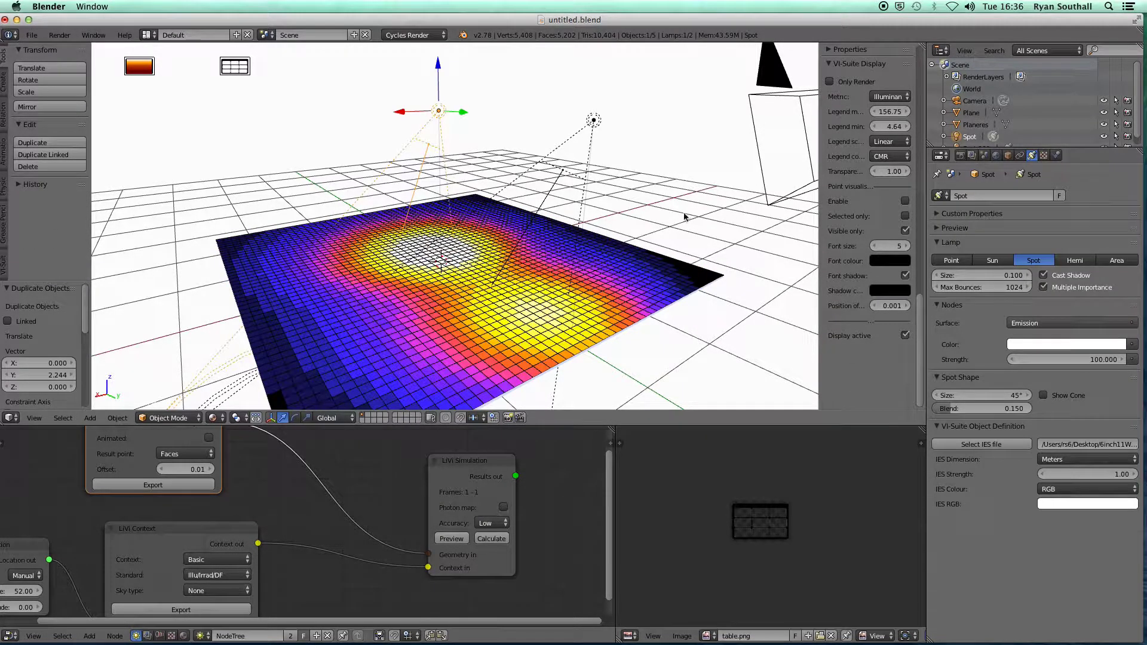
click(906, 336)
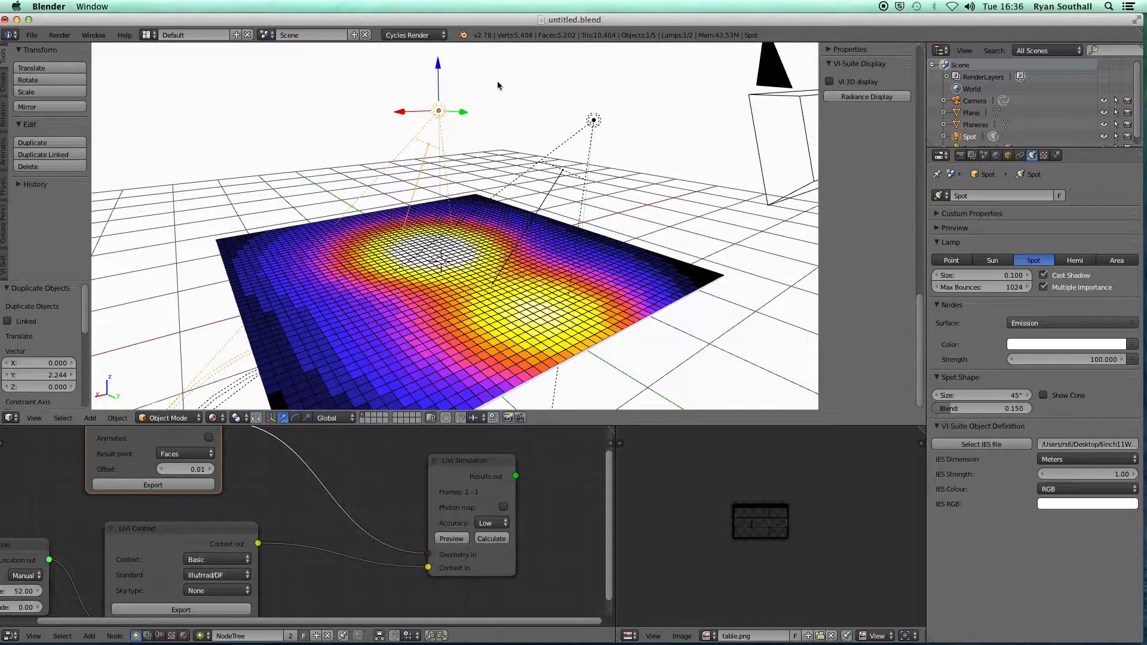
key(x)
click(488, 120)
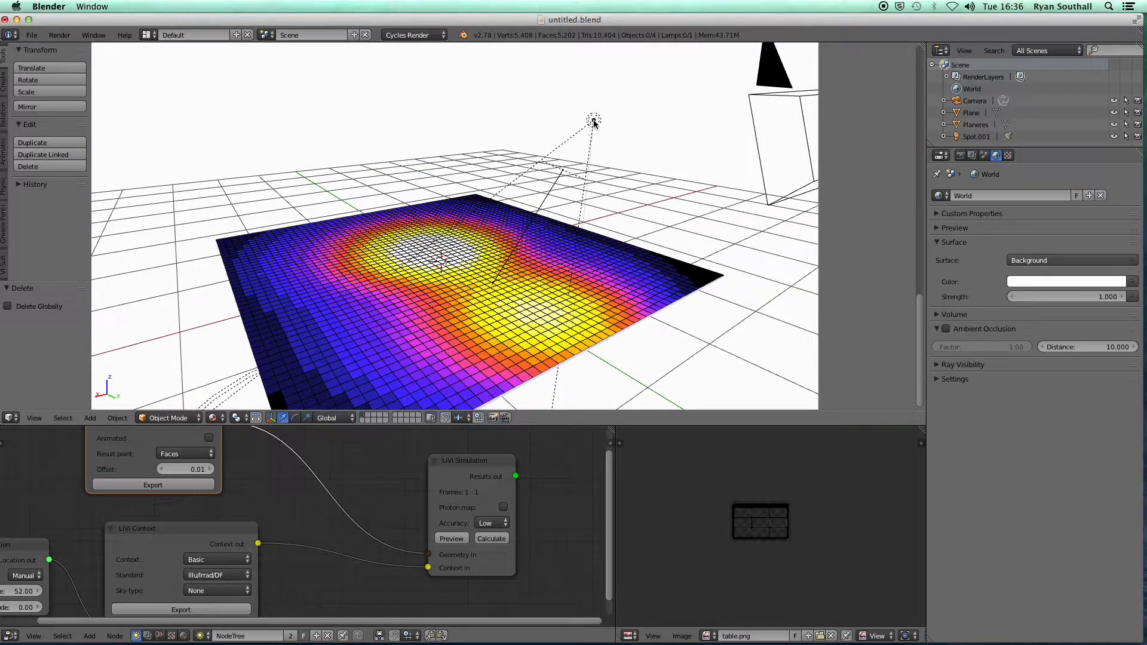
right_click(594, 123)
key(x)
click(568, 124)
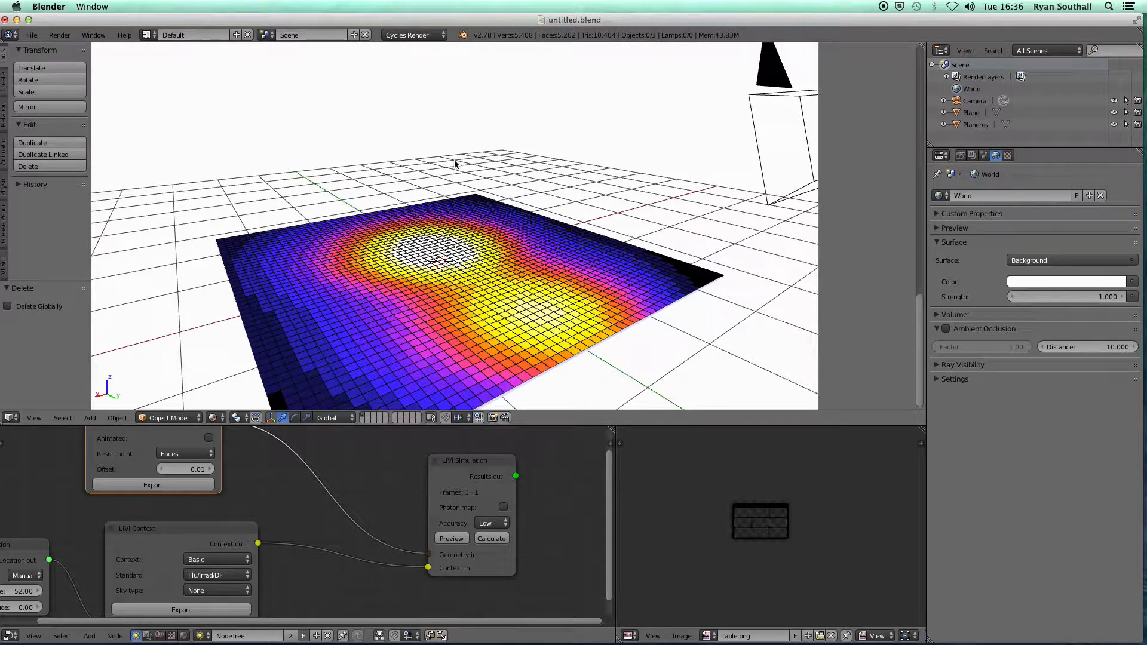
Add a new plane, raise it above the sensor plane, and scale it about 1.4 times.
key(shift+a)
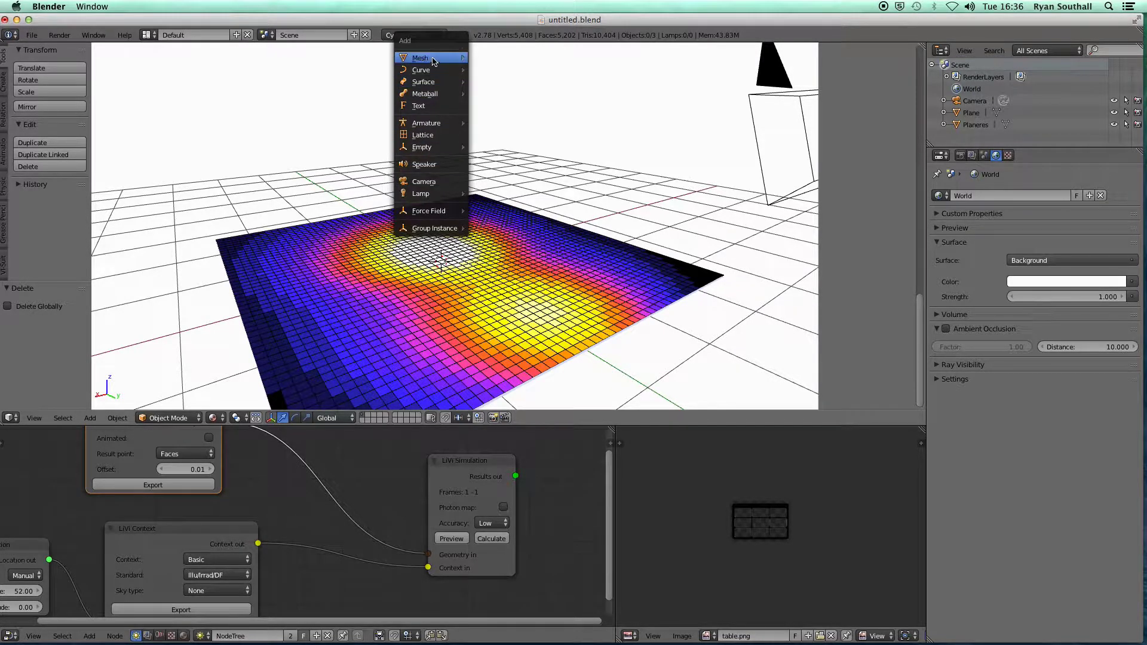
mouse_move(430, 58)
click(492, 58)
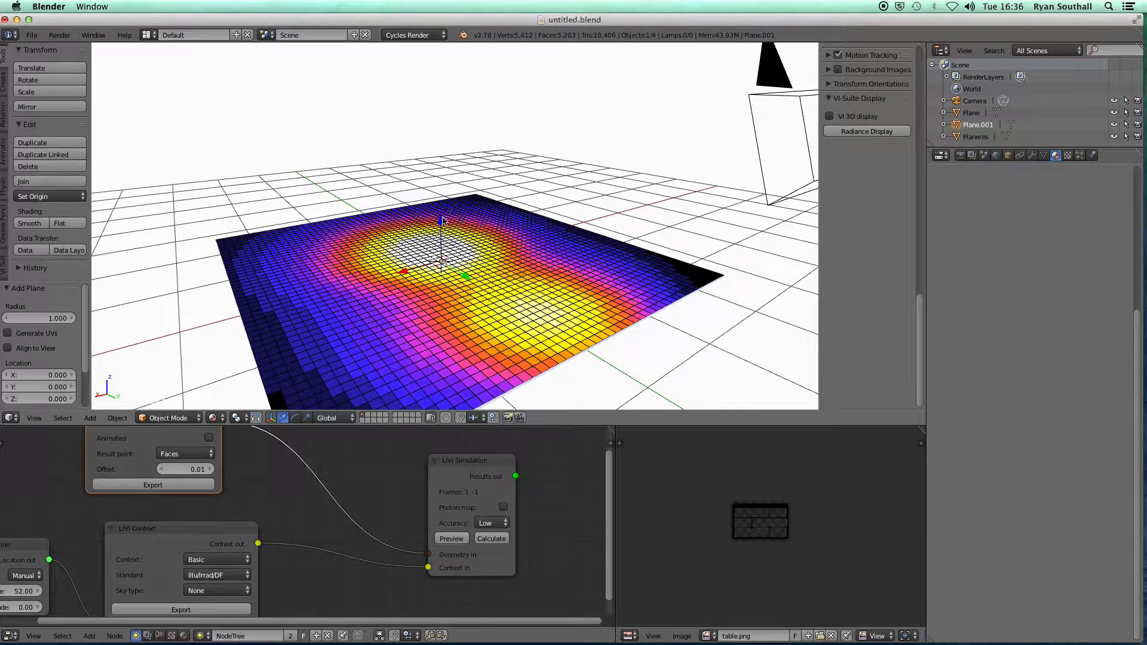
key(g)
key(z)
click(443, 125)
middle_drag(443, 125, 509, 296)
key(s)
click(566, 263)
key(s)
click(512, 302)
Subdivide the new plane with 3 cuts into 16 faces and show its face normals.
key(Tab)
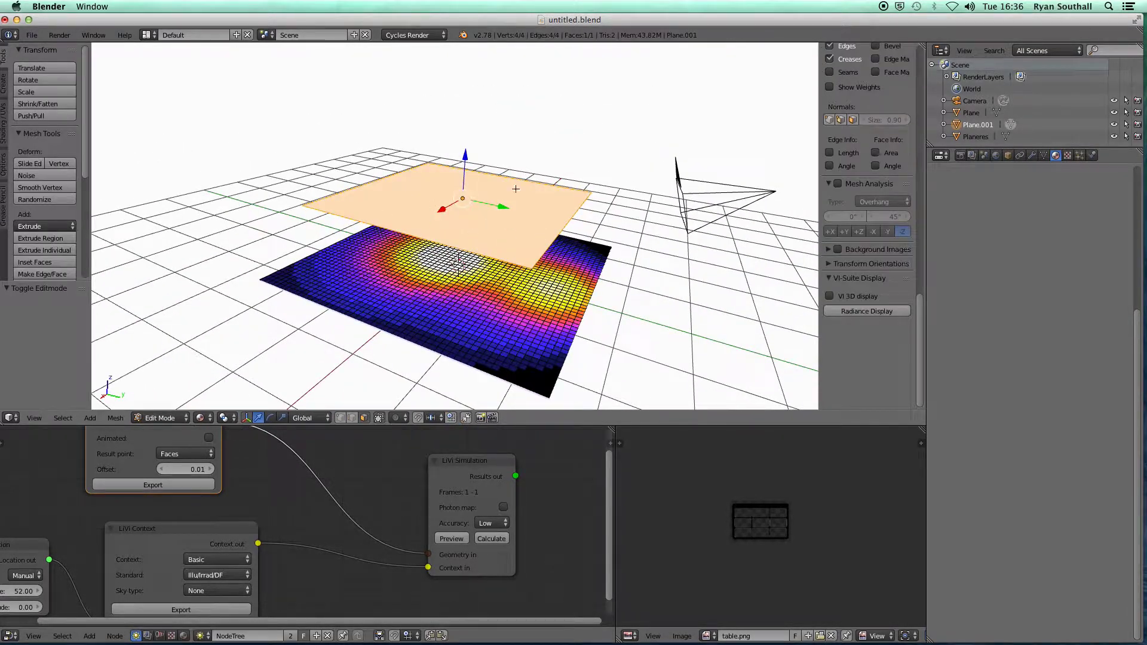
key(w)
click(475, 203)
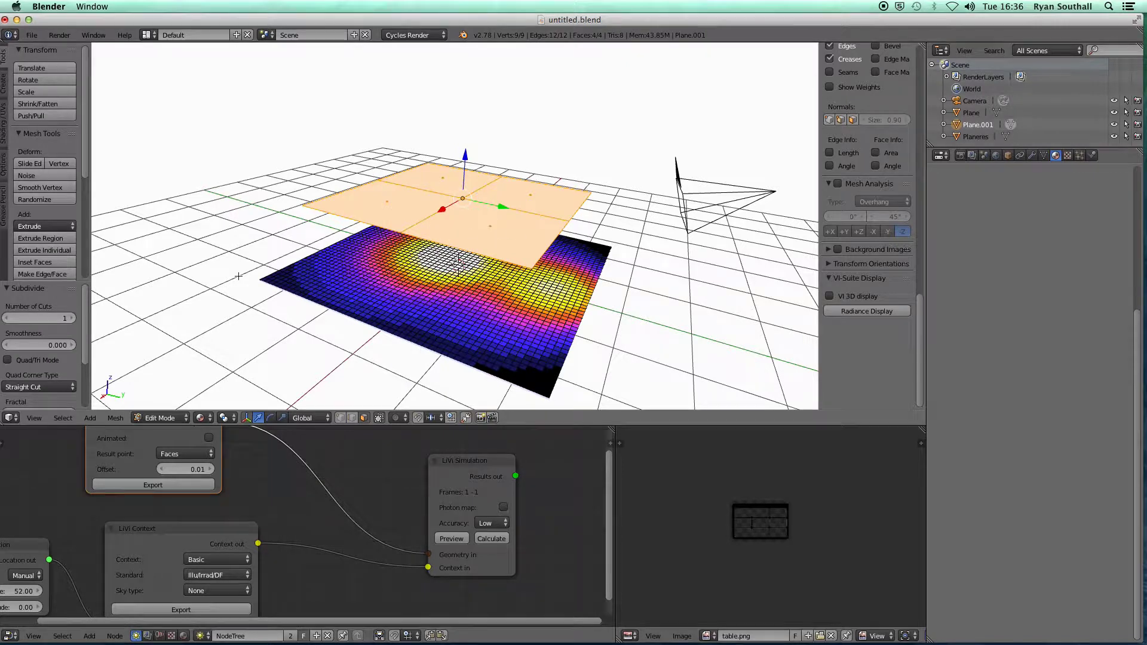
click(73, 318)
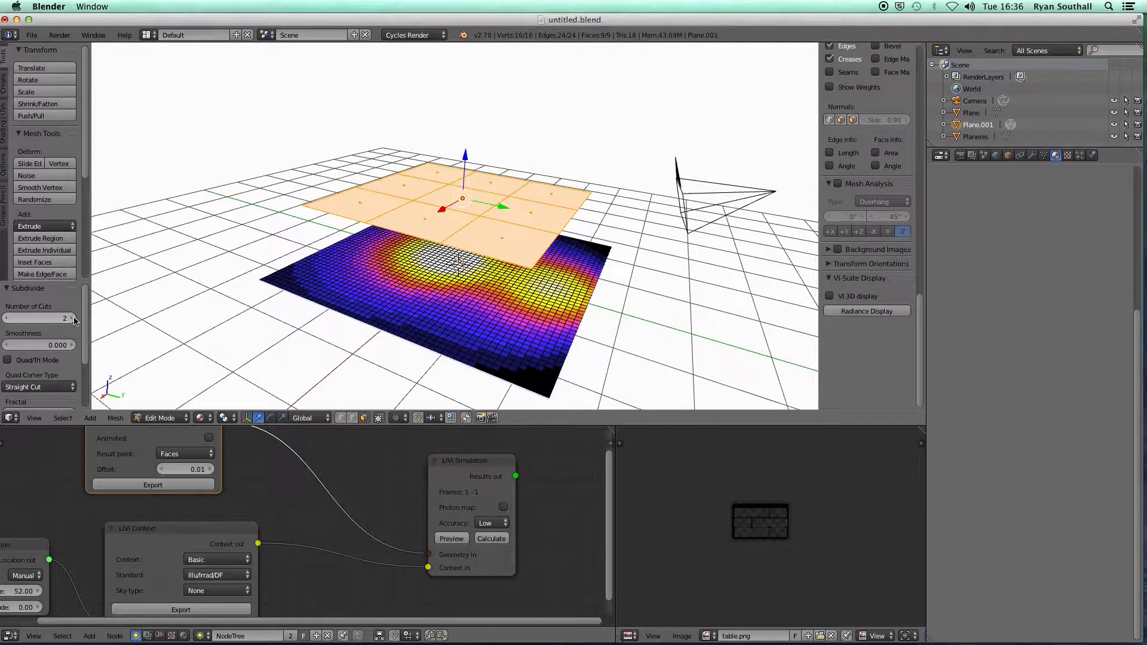
click(73, 319)
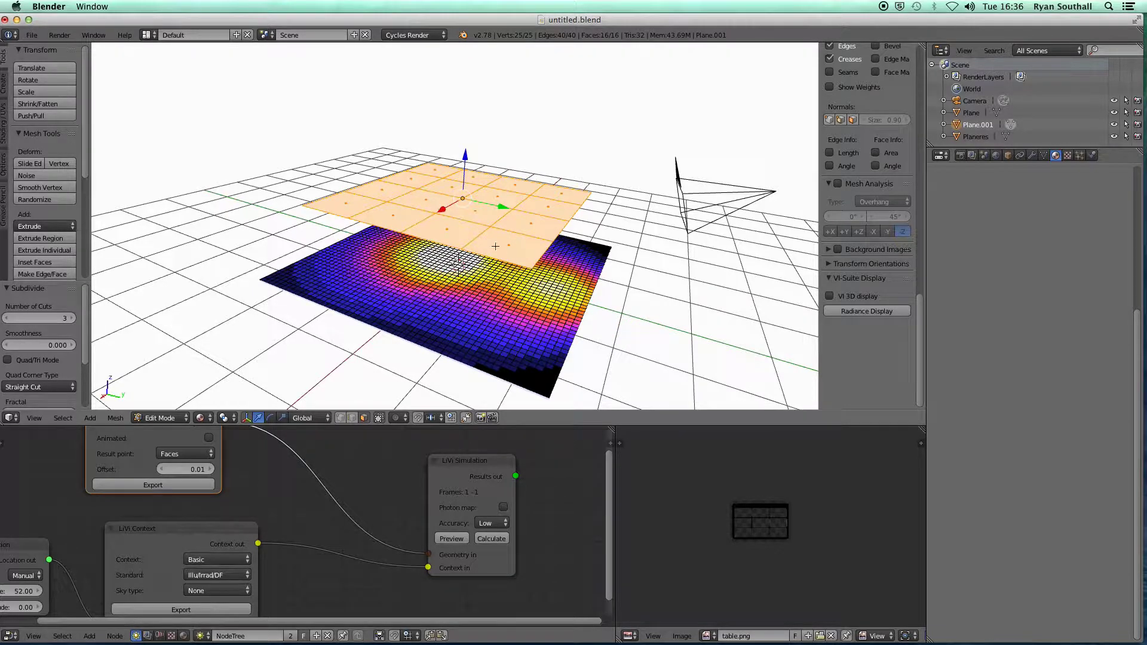
middle_drag(459, 262, 528, 238)
middle_drag(387, 204, 374, 221)
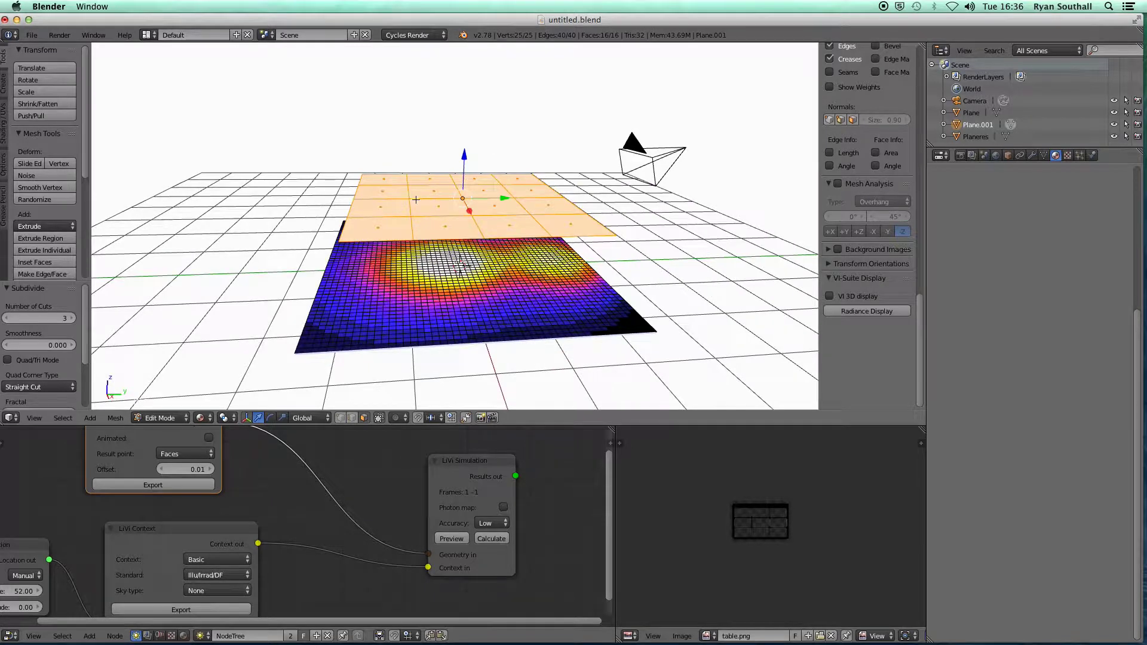
click(853, 120)
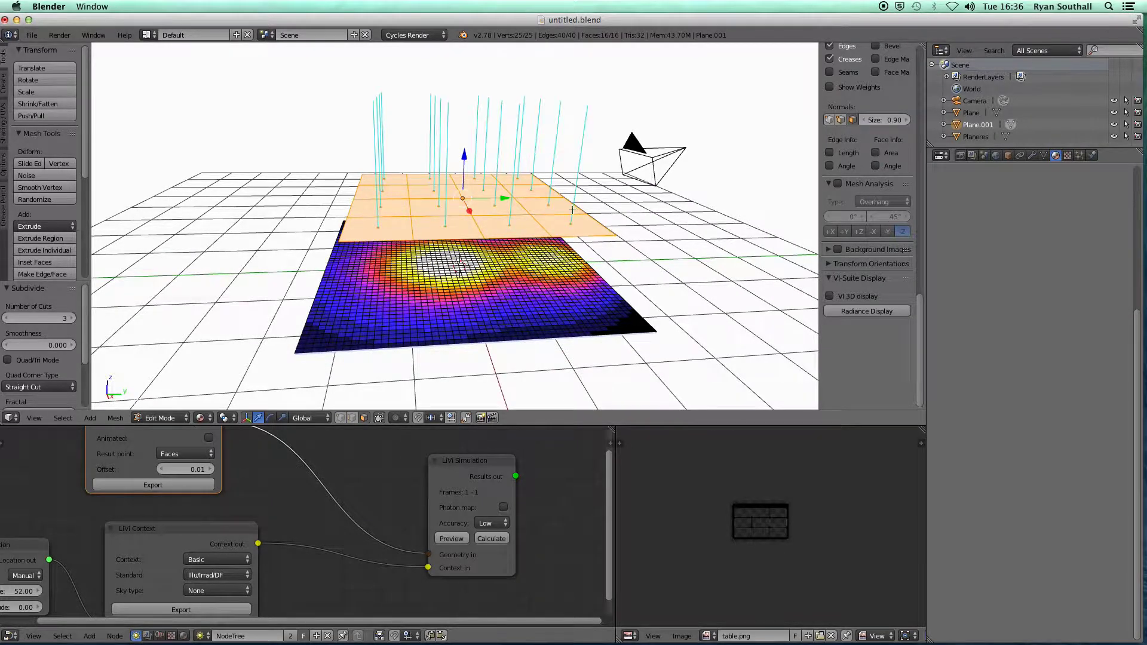
Flip the plane 180° about X (rx180) and check its normals in edit mode.
key(Tab)
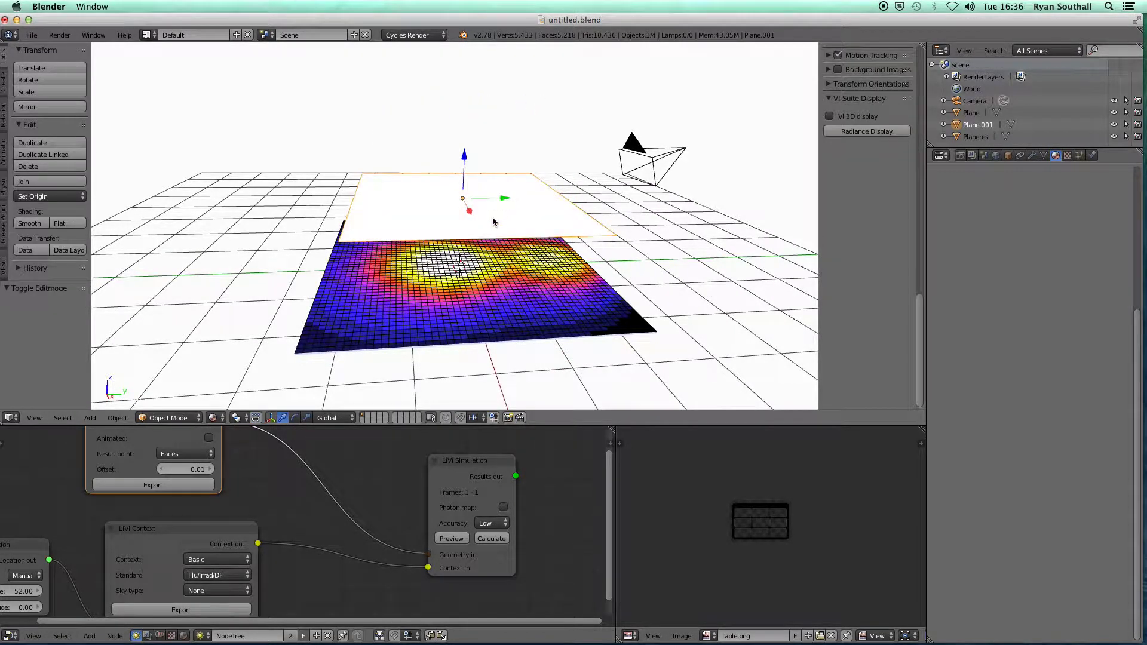
text(rx180)
key(Return)
key(Tab)
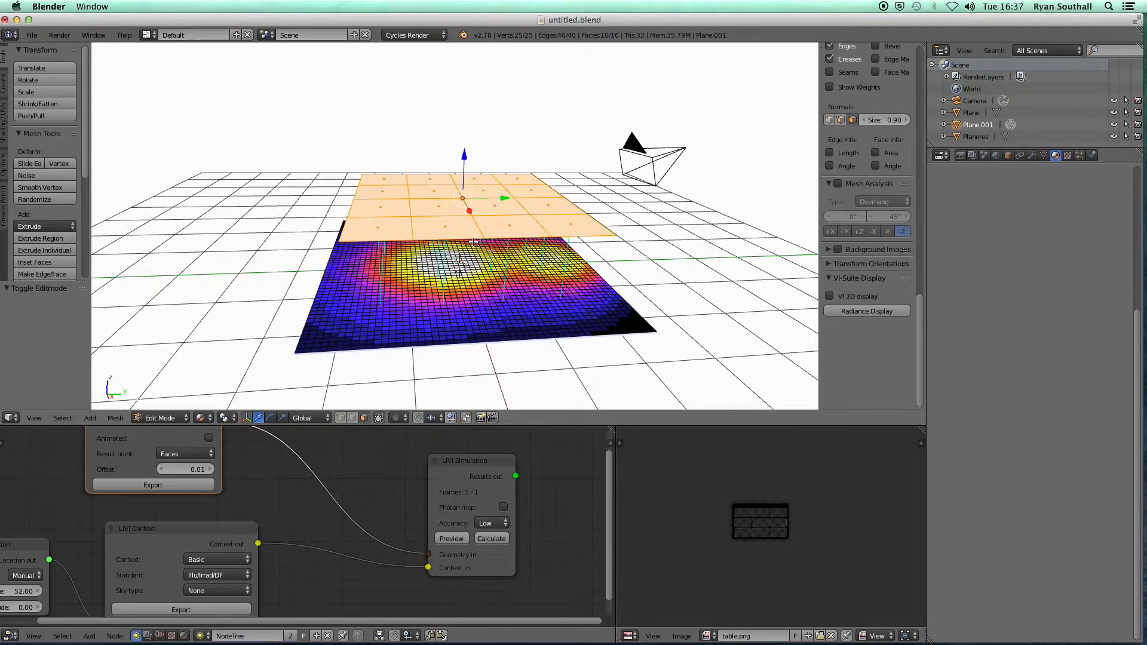
middle_drag(484, 215, 371, 219)
key(Tab)
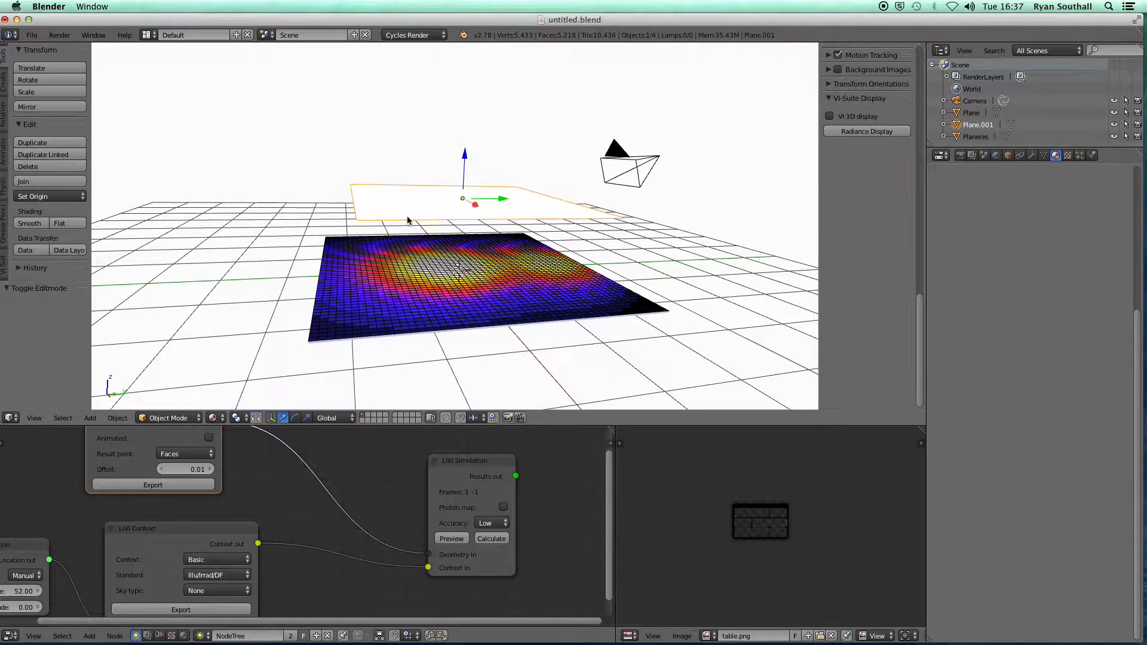
key(Tab)
key(Tab)
middle_drag(442, 235, 437, 255)
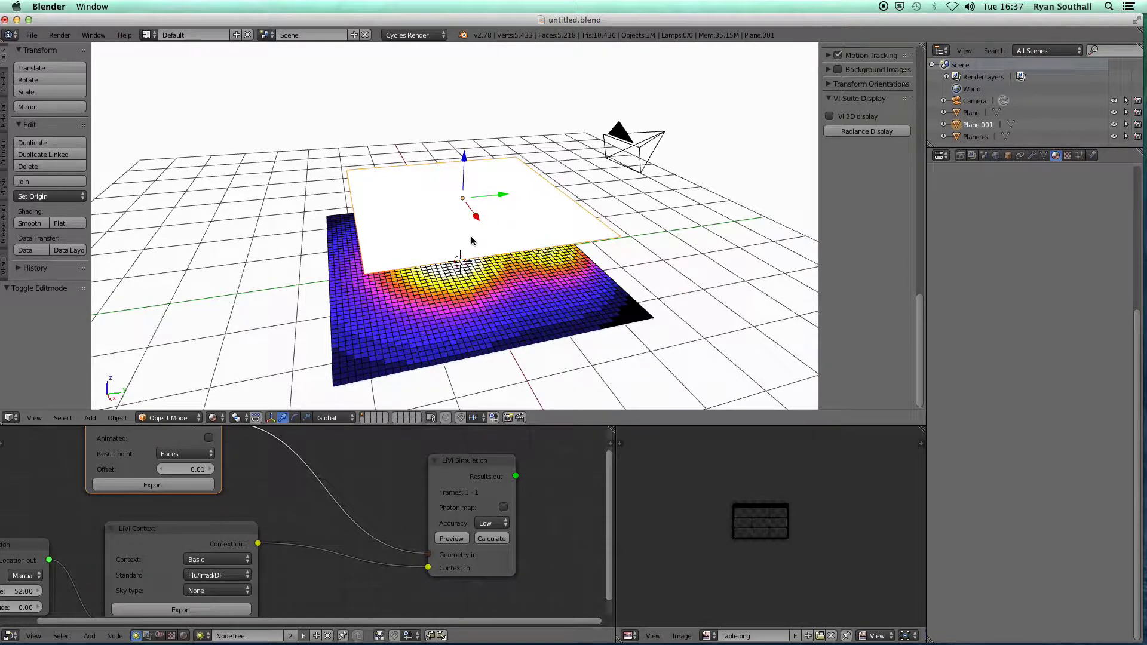
middle_drag(471, 240, 506, 238)
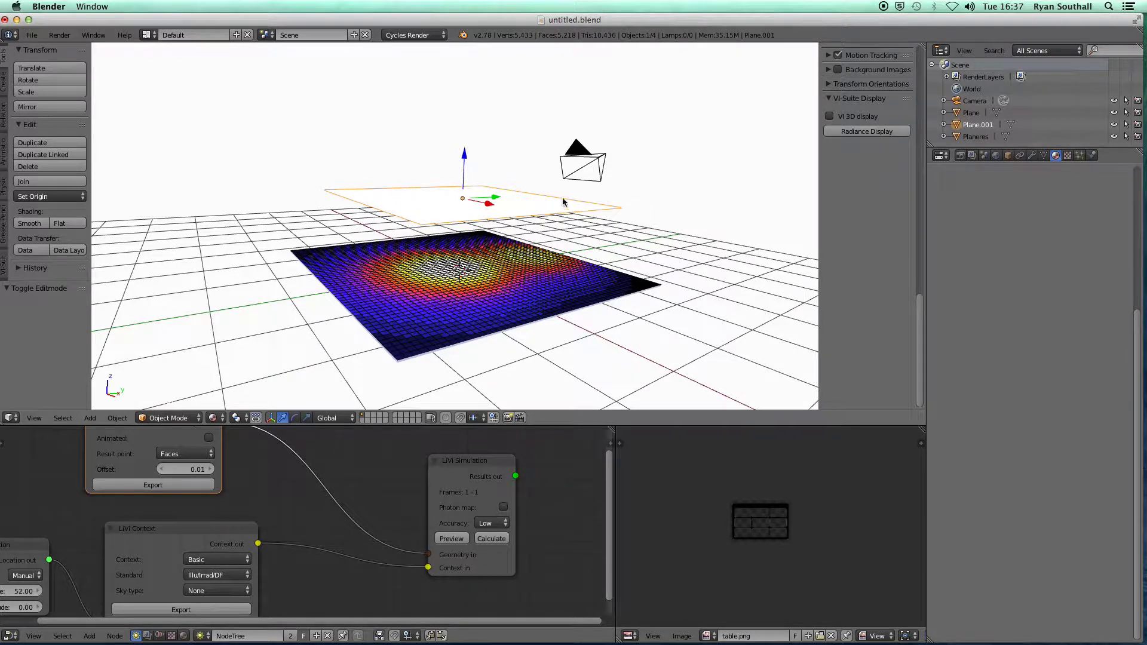
Define Plane.001 as a Light Array using 6inch11W_abs.ies, with IES dimensions in Meters.
click(1043, 156)
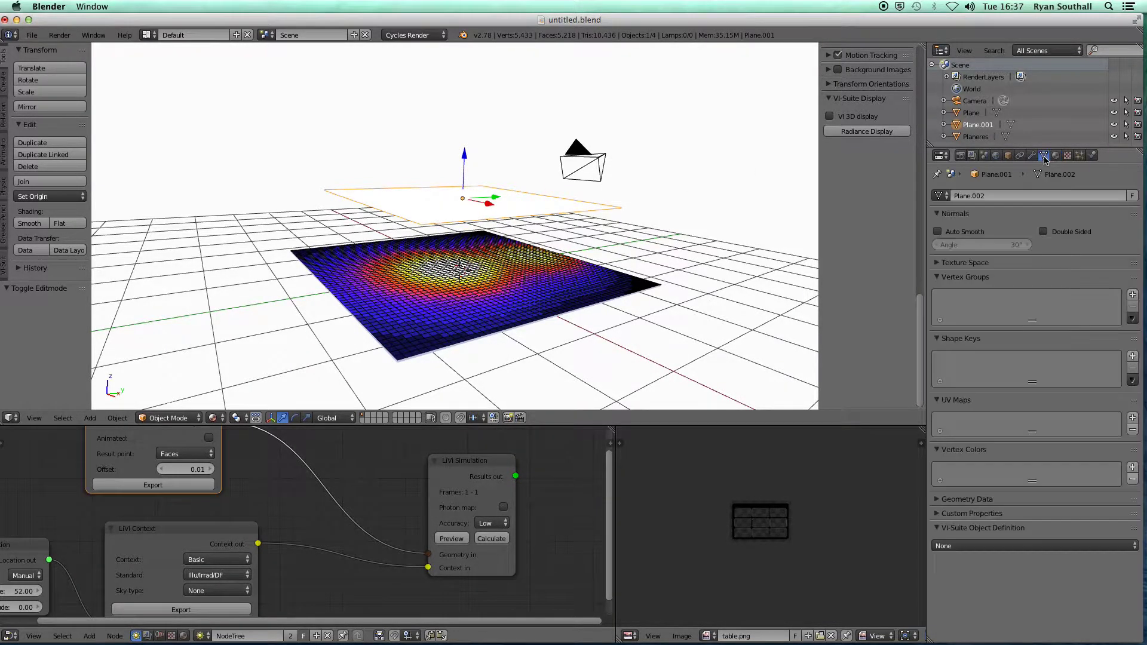
click(979, 545)
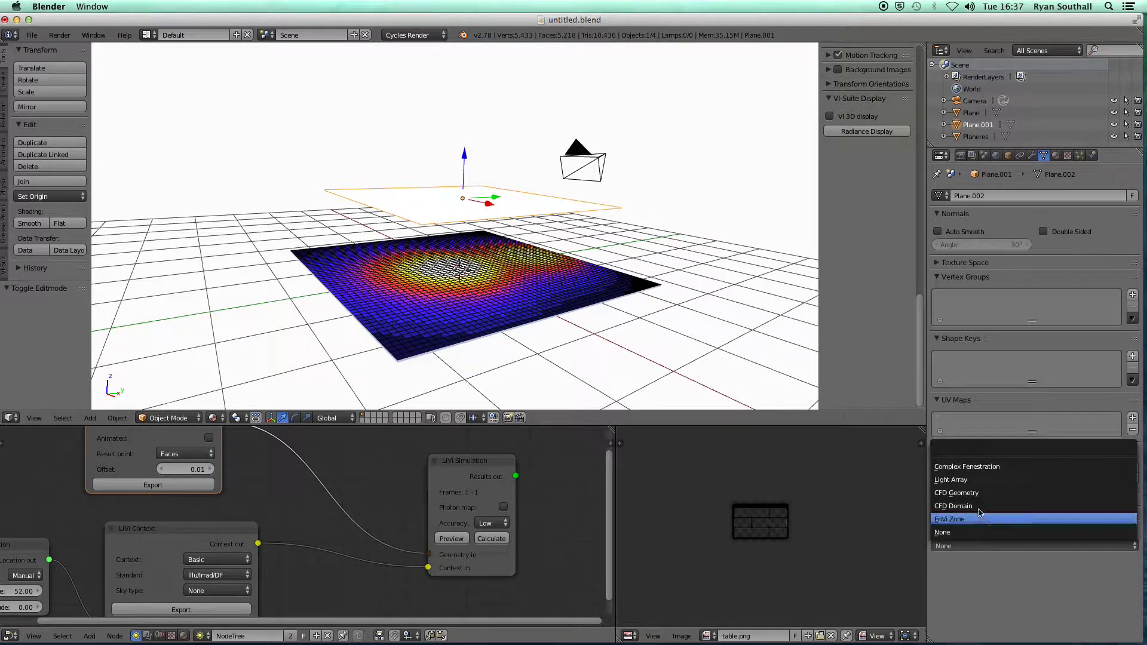
click(972, 481)
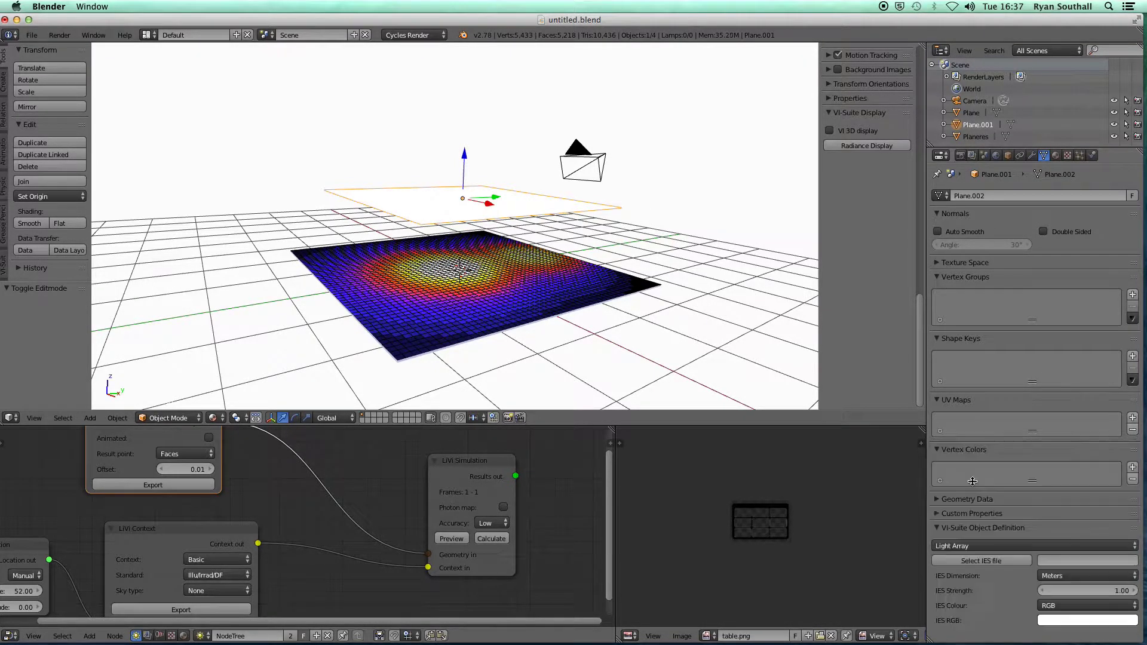
click(987, 565)
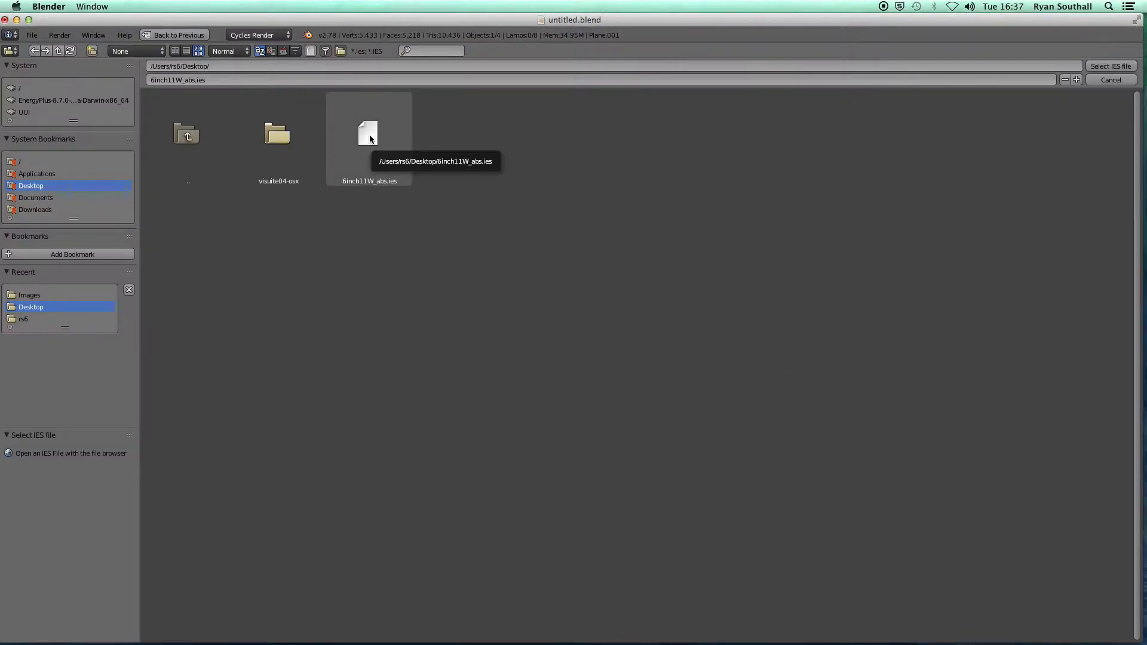
double_click(370, 138)
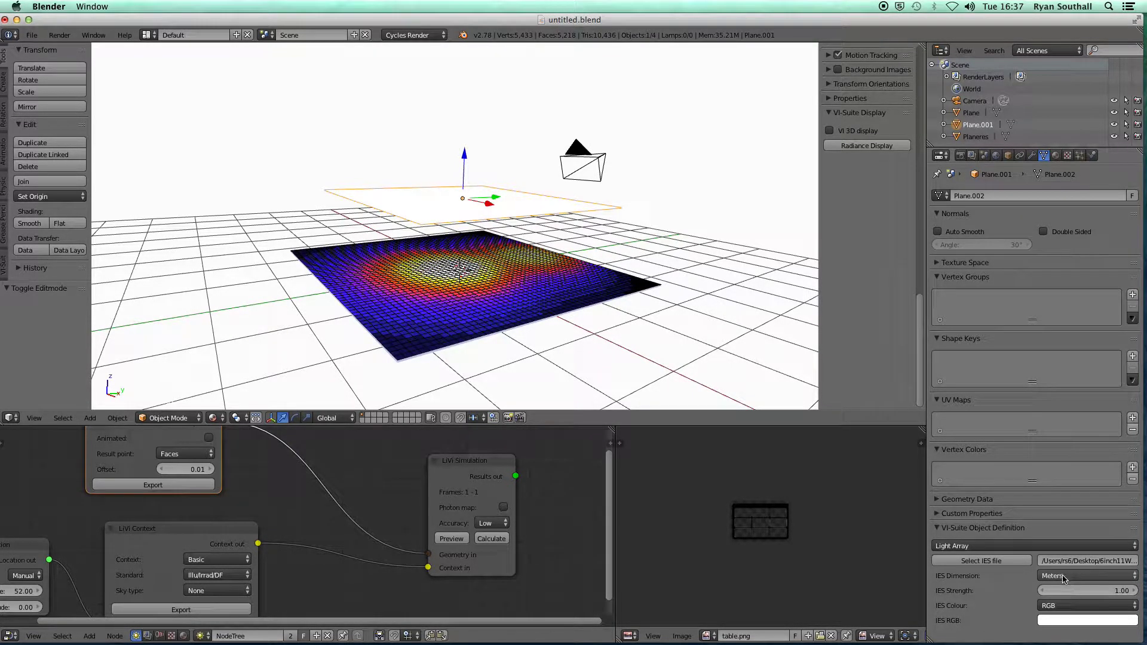
click(1063, 577)
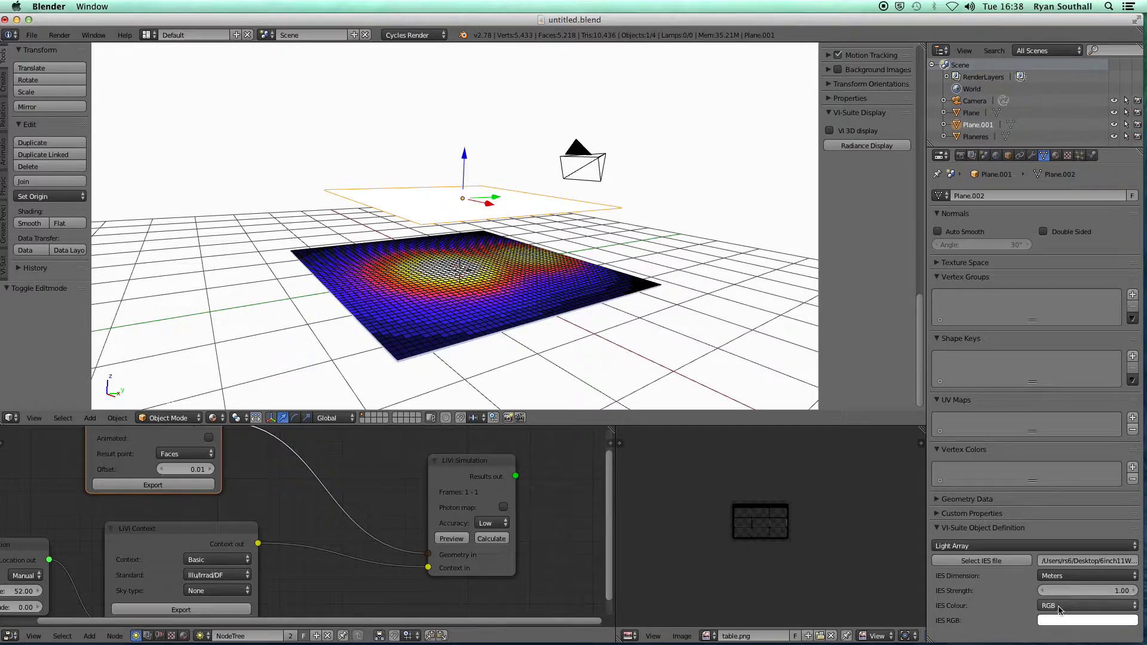
Try the Temperature IES colour, then set the IES colour back to RGB.
click(1058, 606)
click(1058, 579)
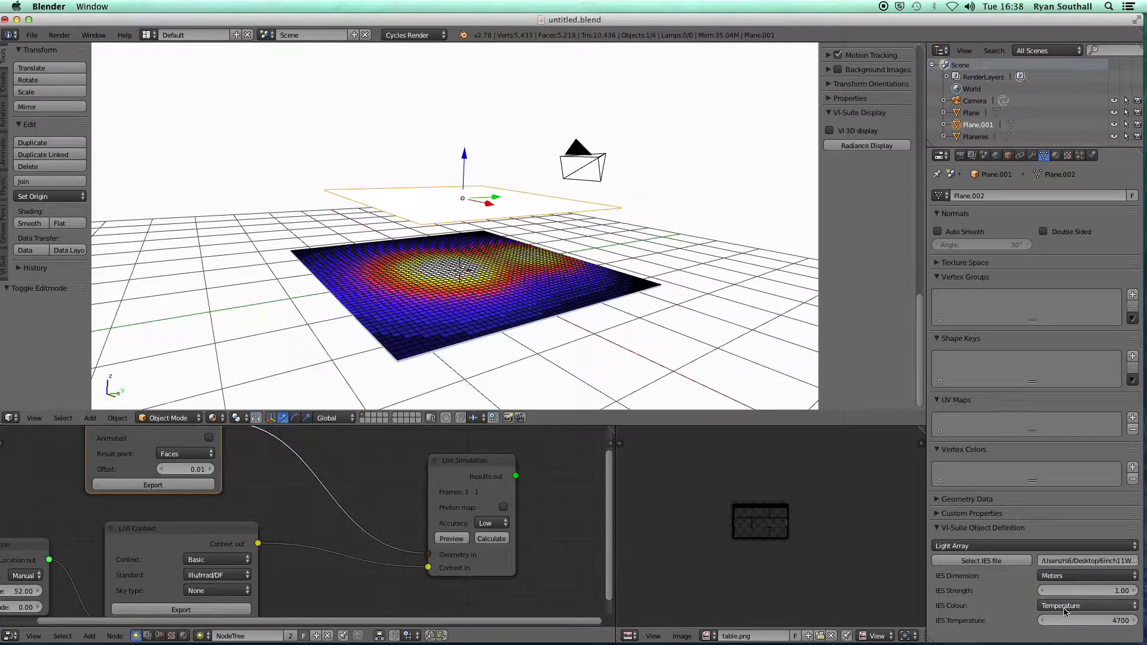
click(1063, 607)
click(1046, 592)
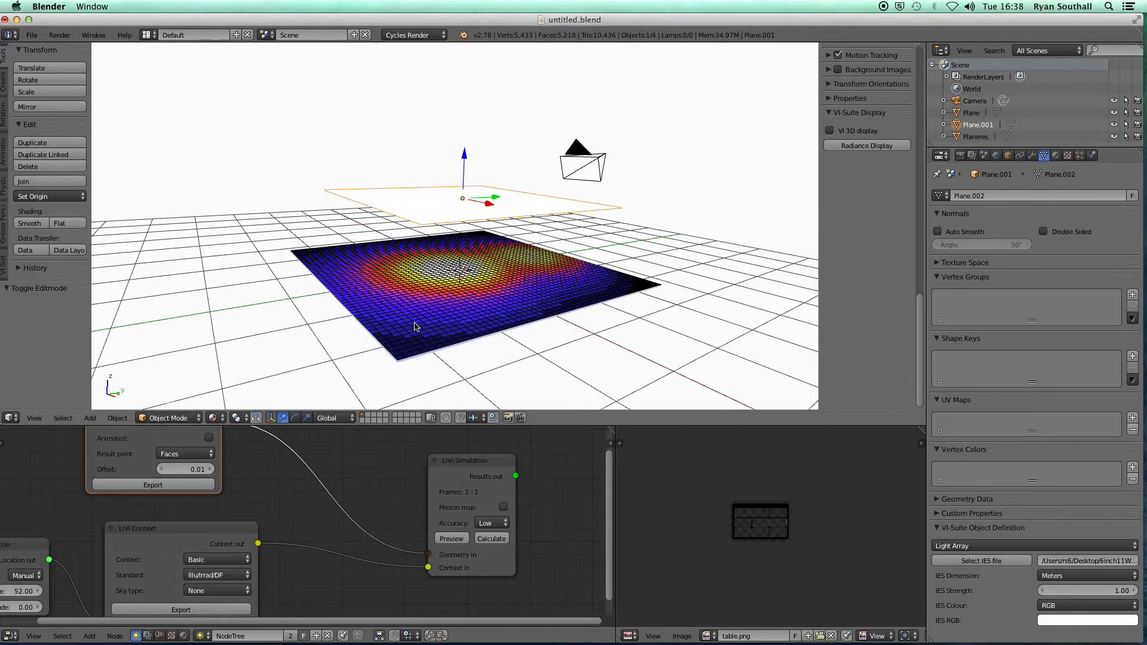
Re-export, recalculate and display the lux map, now about 65–1062 lux.
mouse_move(414, 325)
middle_down()
mouse_move(478, 318)
mouse_move(424, 337)
middle_up()
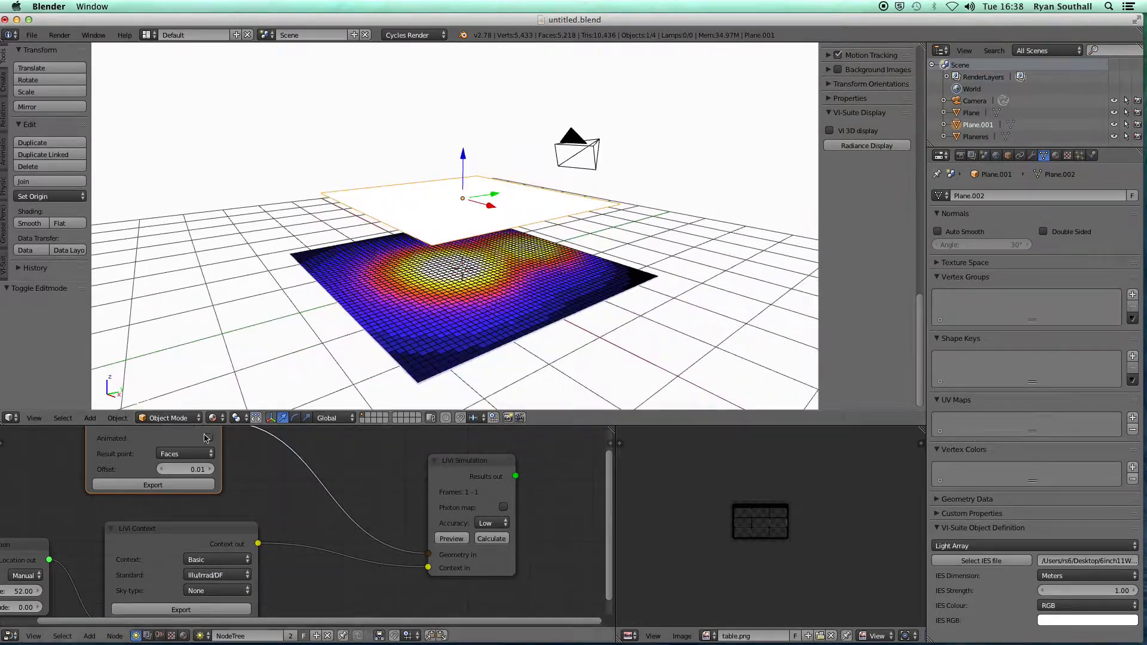
click(163, 486)
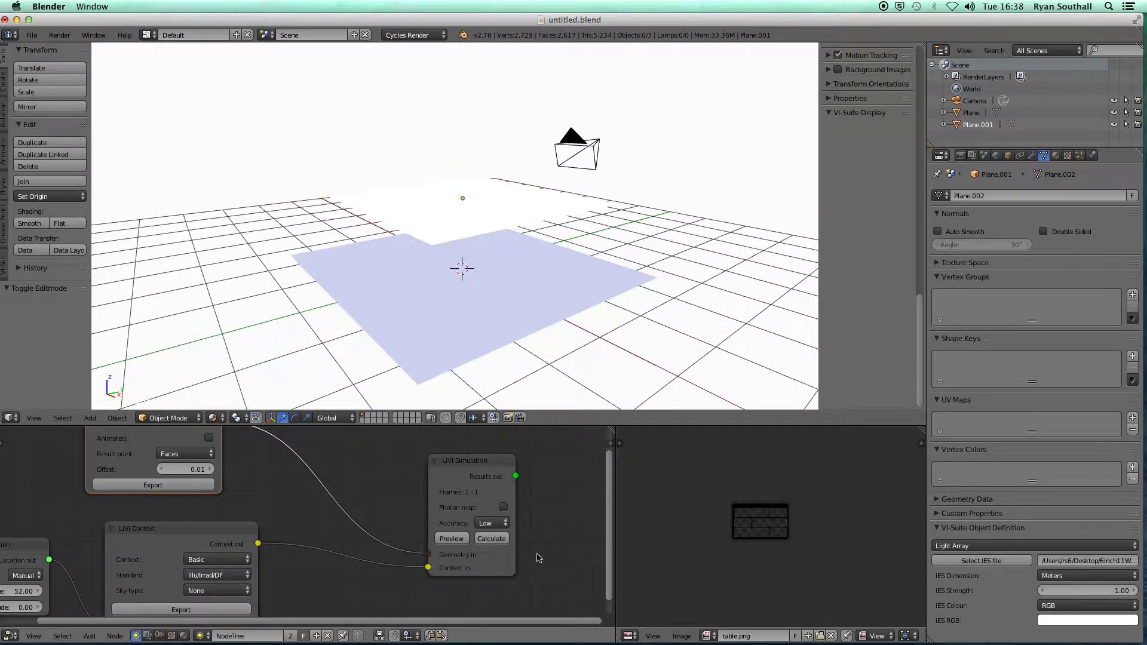
click(489, 540)
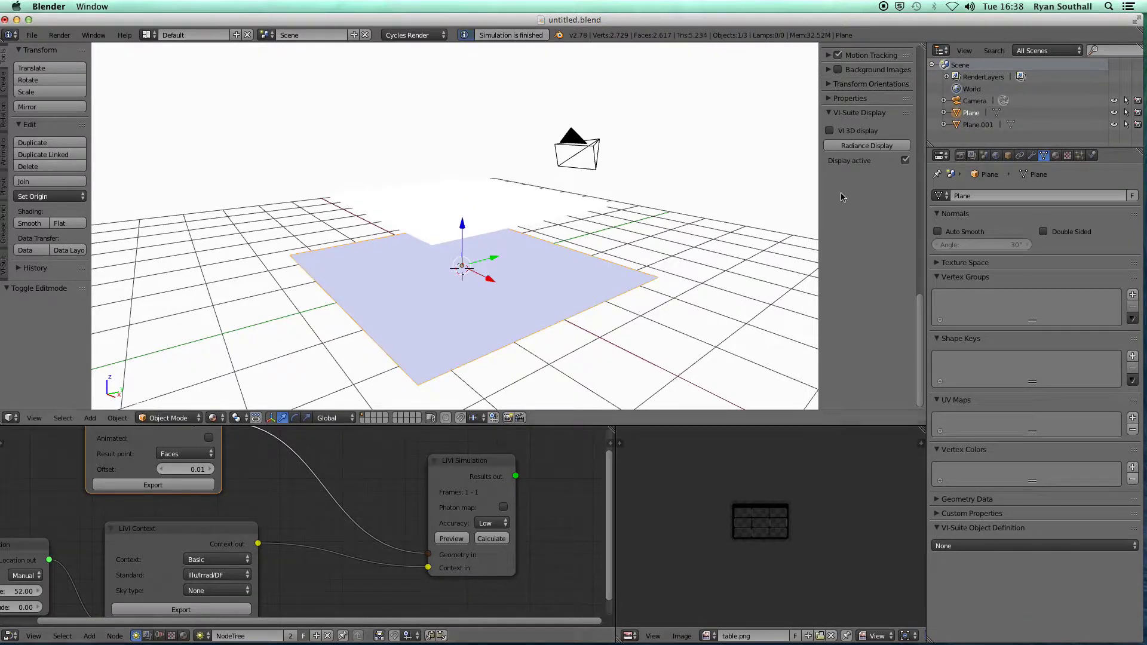
click(867, 145)
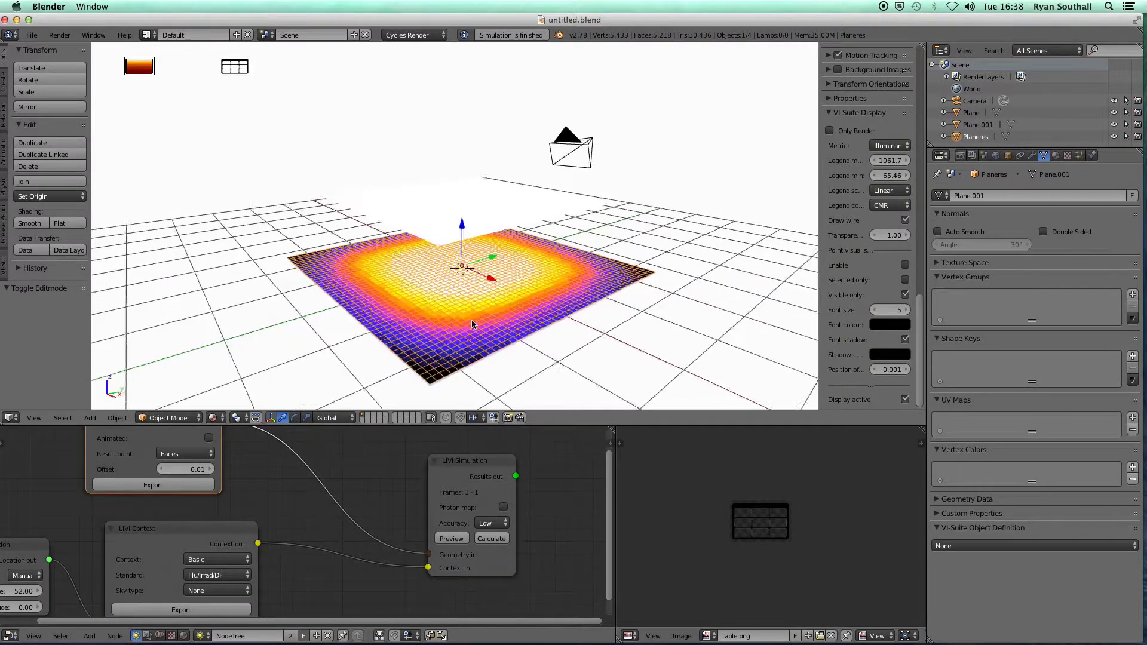
middle_drag(471, 320, 477, 281)
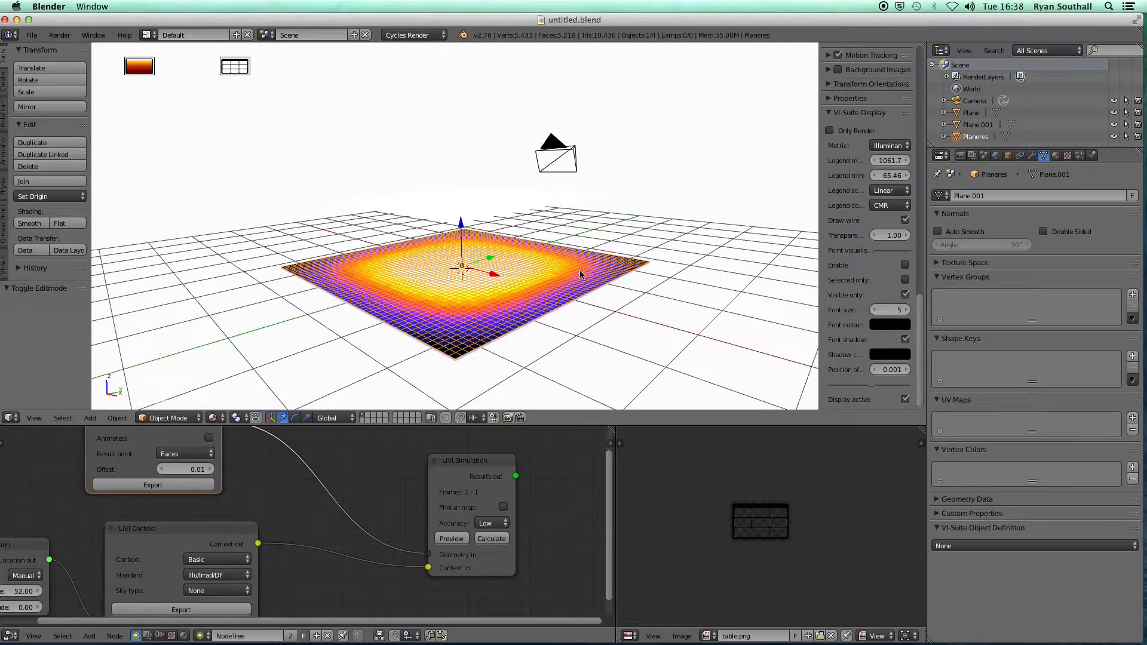
Move the light array plane Plane.001 down along Z, closer to the sensor.
middle_drag(483, 307, 535, 271)
right_click(513, 209)
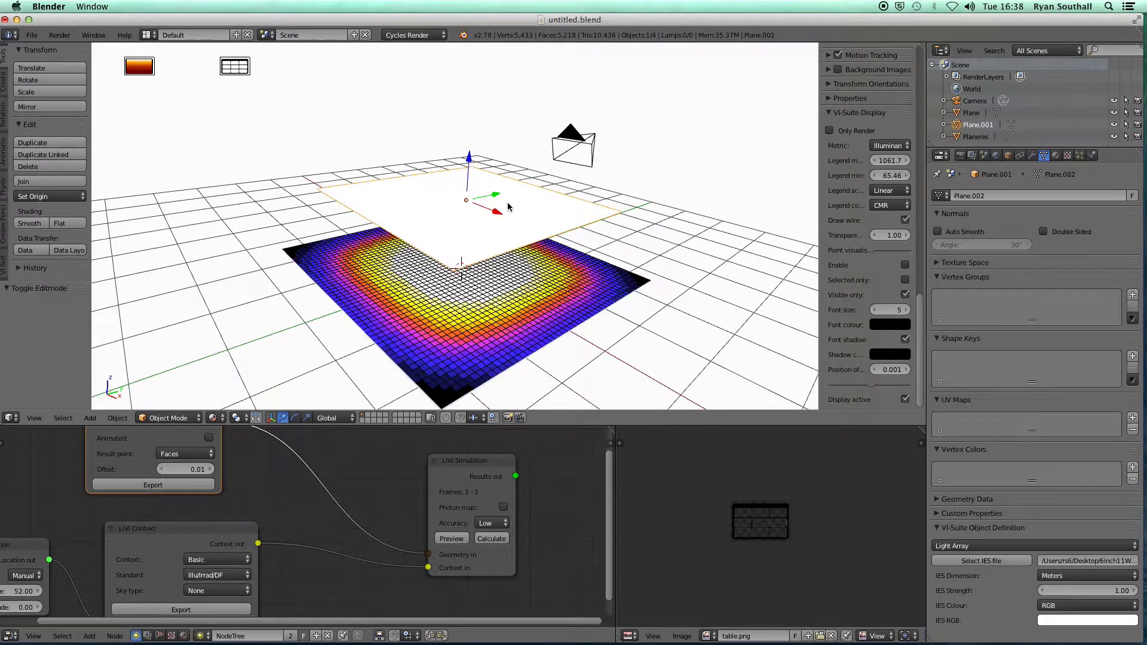
key(g)
key(z)
click(468, 186)
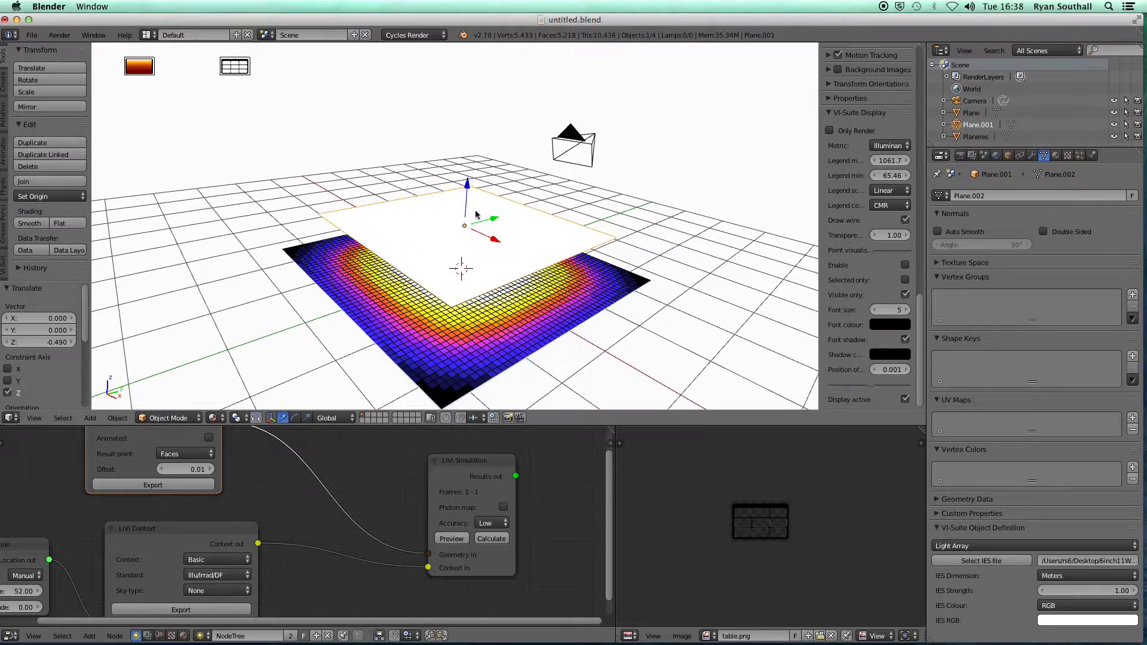
middle_drag(472, 197, 507, 298)
Re-export, recalculate and display the new lux map, about 20–1267 lux.
click(153, 485)
click(491, 539)
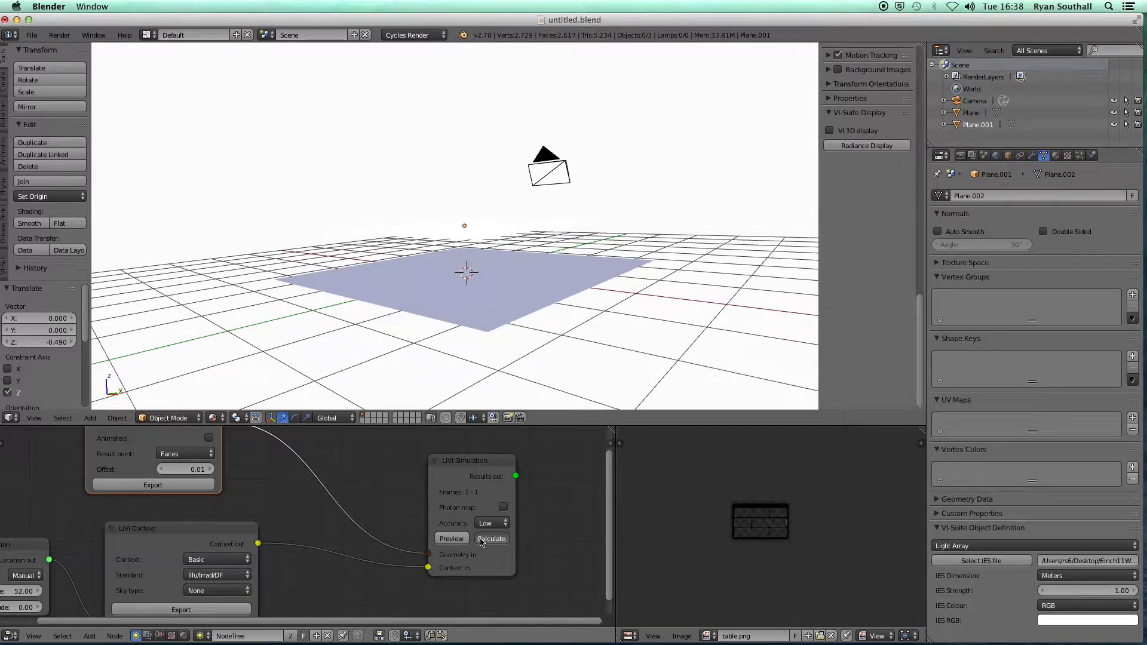
click(866, 146)
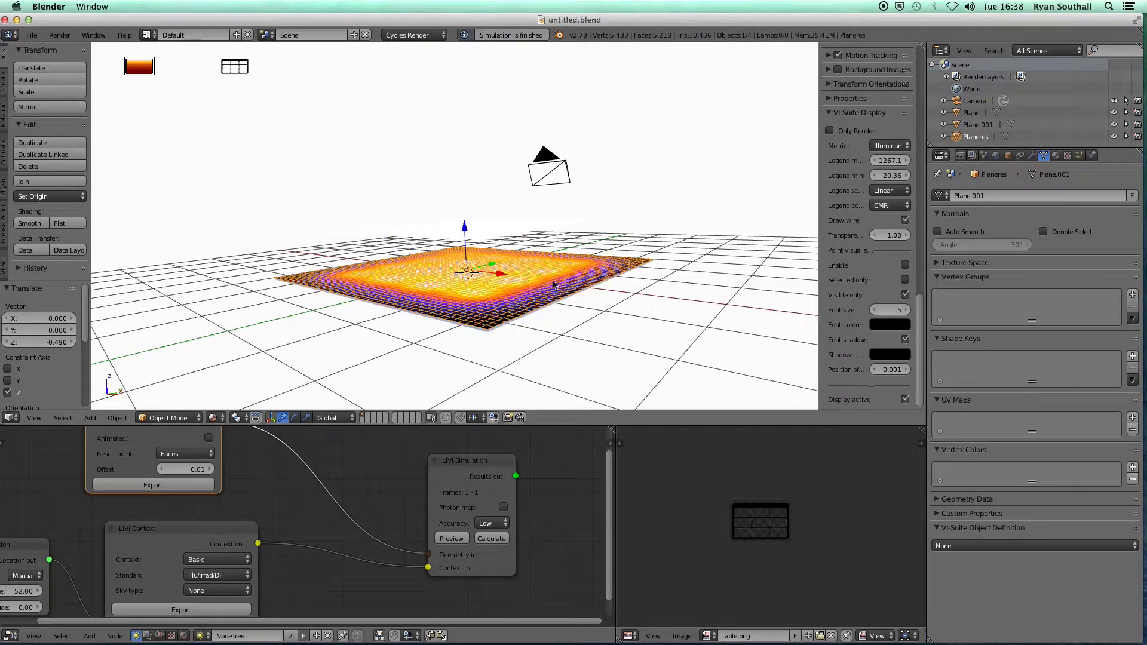
middle_drag(495, 299, 480, 328)
scroll(490, 315, up, 6)
middle_drag(446, 277, 492, 299)
Redisplay the results as raised 3D blocks with a 3D level of 0.09.
click(830, 131)
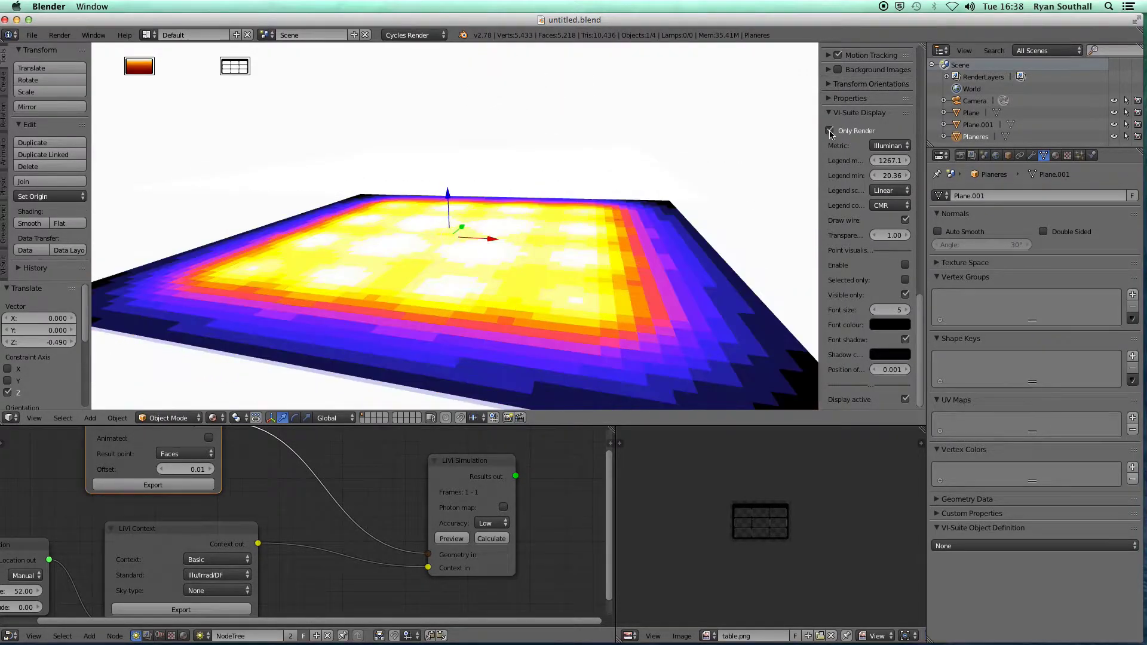
click(830, 131)
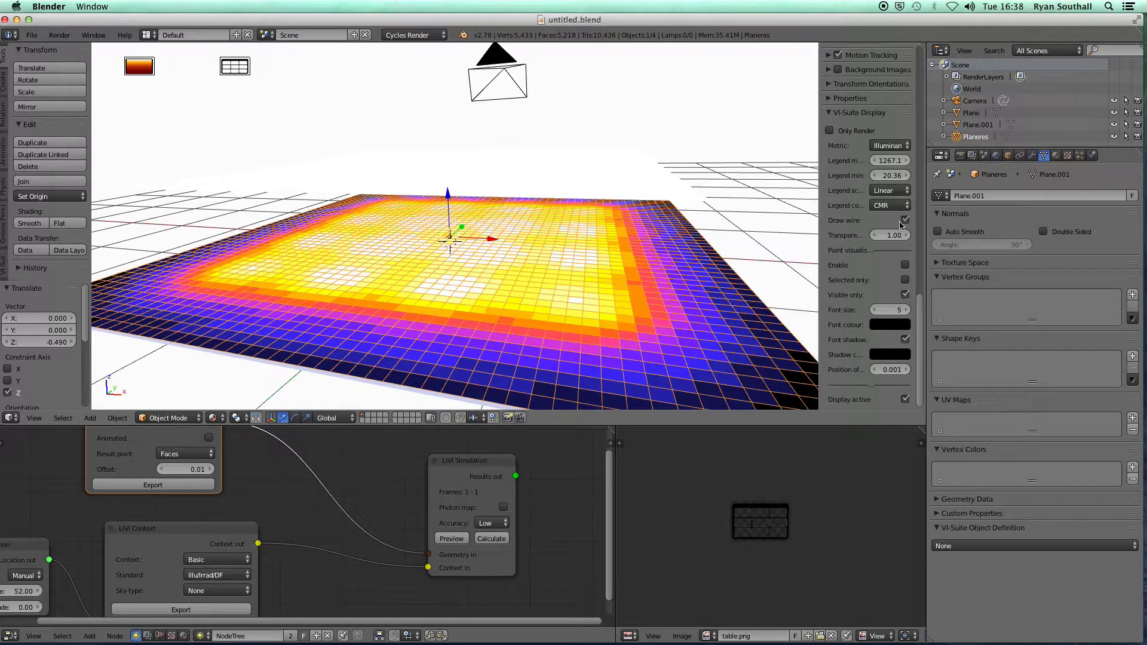
click(905, 399)
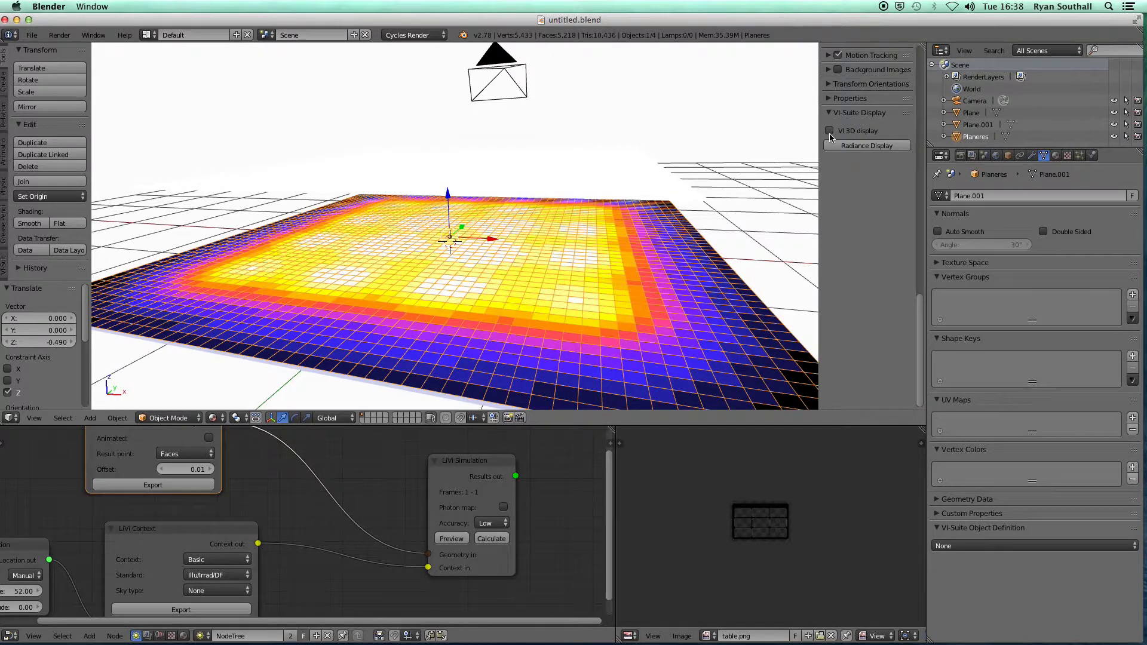
click(867, 146)
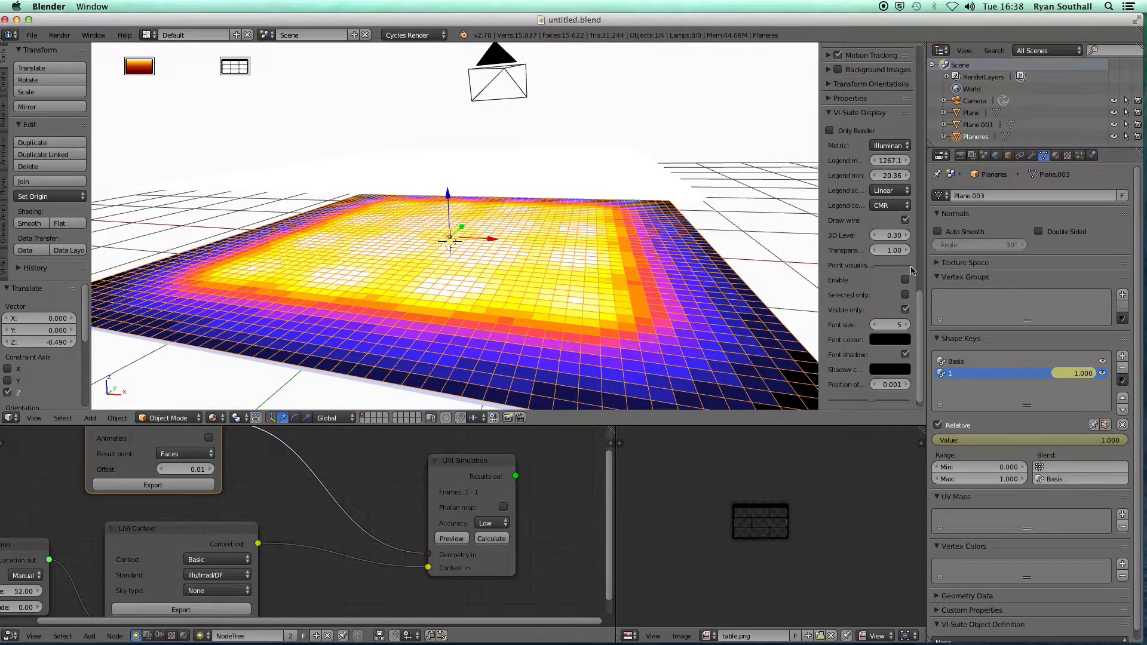
click(907, 236)
mouse_move(907, 238)
mouse_down()
mouse_move(878, 238)
mouse_move(890, 238)
mouse_up()
middle_drag(571, 265, 523, 275)
Raise the light array to Z -0.131, then re-export, recalculate and display the lux map.
right_click(509, 174)
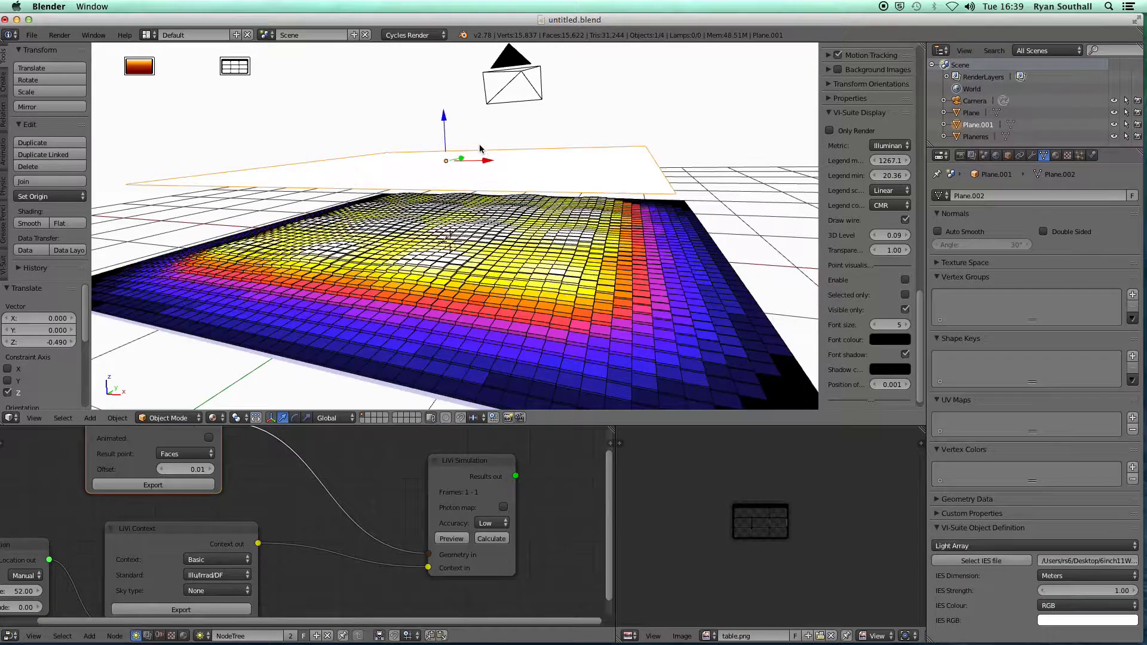
drag(443, 118, 445, 127)
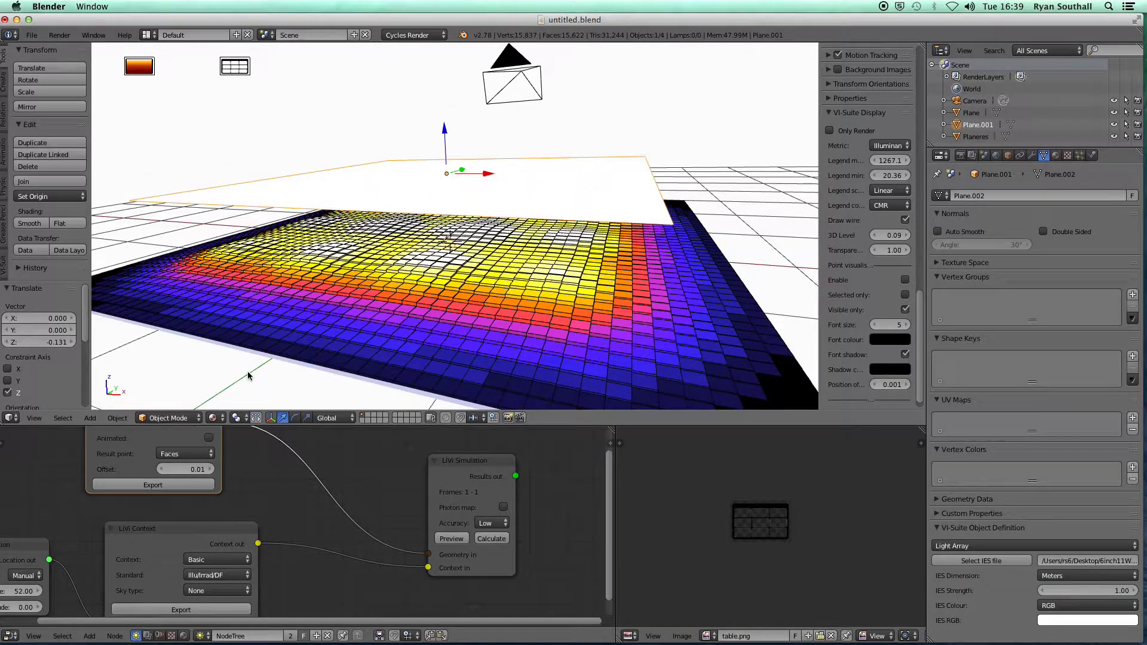
click(128, 484)
click(491, 538)
click(853, 145)
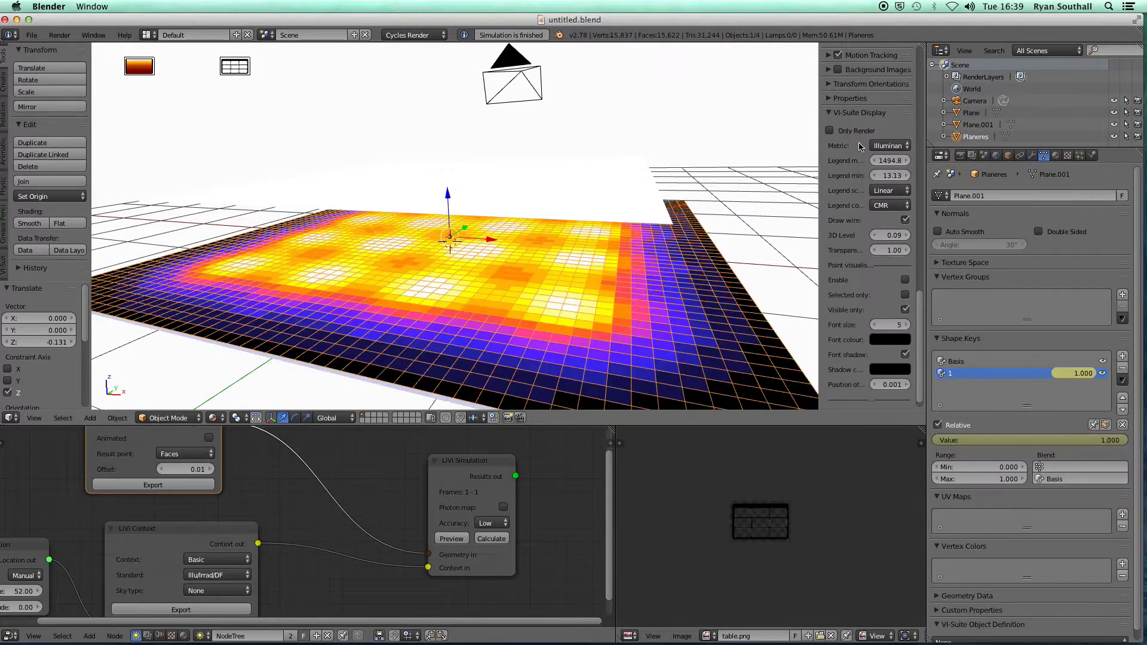
mouse_move(470, 303)
middle_down()
mouse_move(545, 304)
mouse_move(472, 301)
middle_up()
Expand the Lux colour legend showing 13.13–1494.8 lux.
click(127, 58)
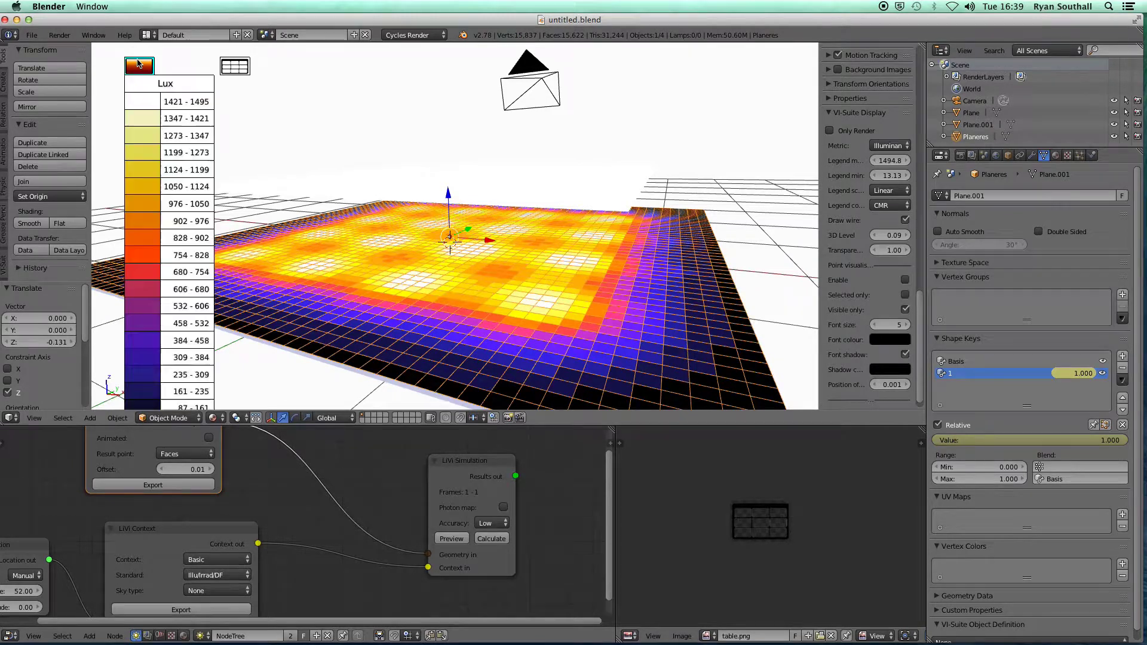
drag(126, 58, 119, 54)
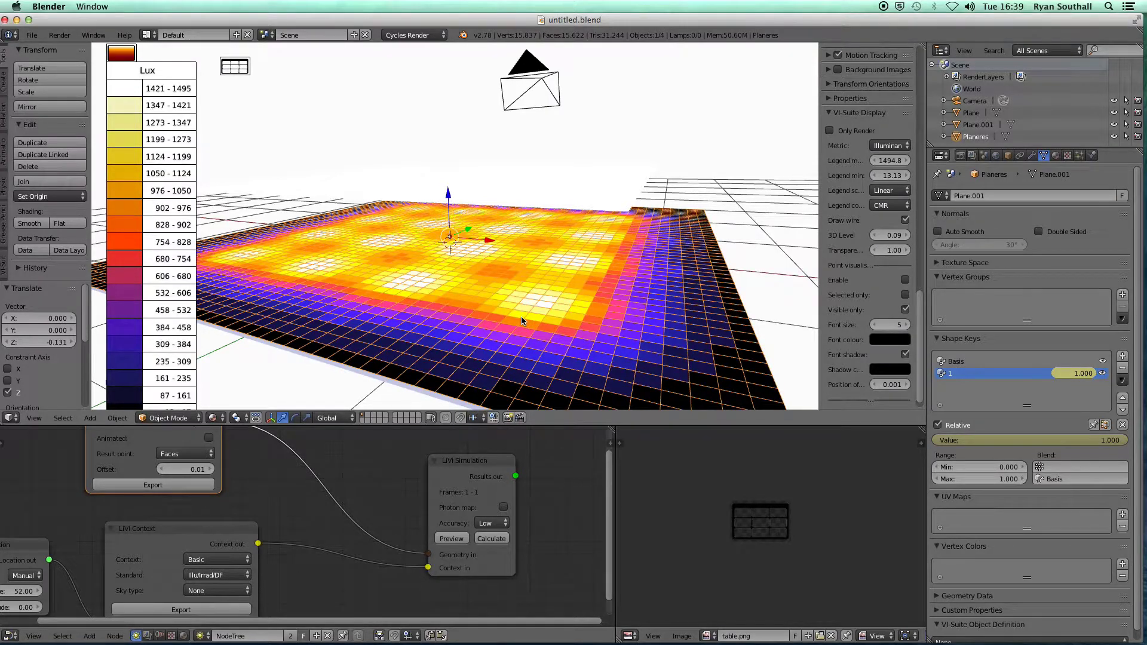
scroll(526, 273, down, 2)
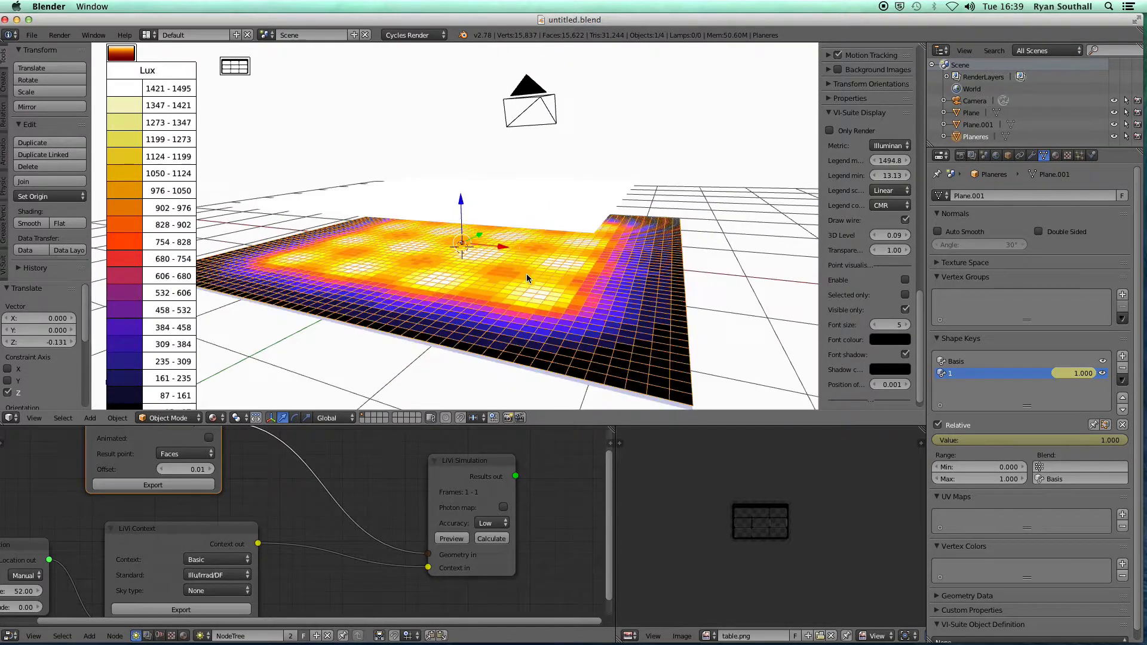
Tilt the light array plane about 10.784° around the Y axis.
right_click(514, 210)
middle_drag(537, 256, 546, 270)
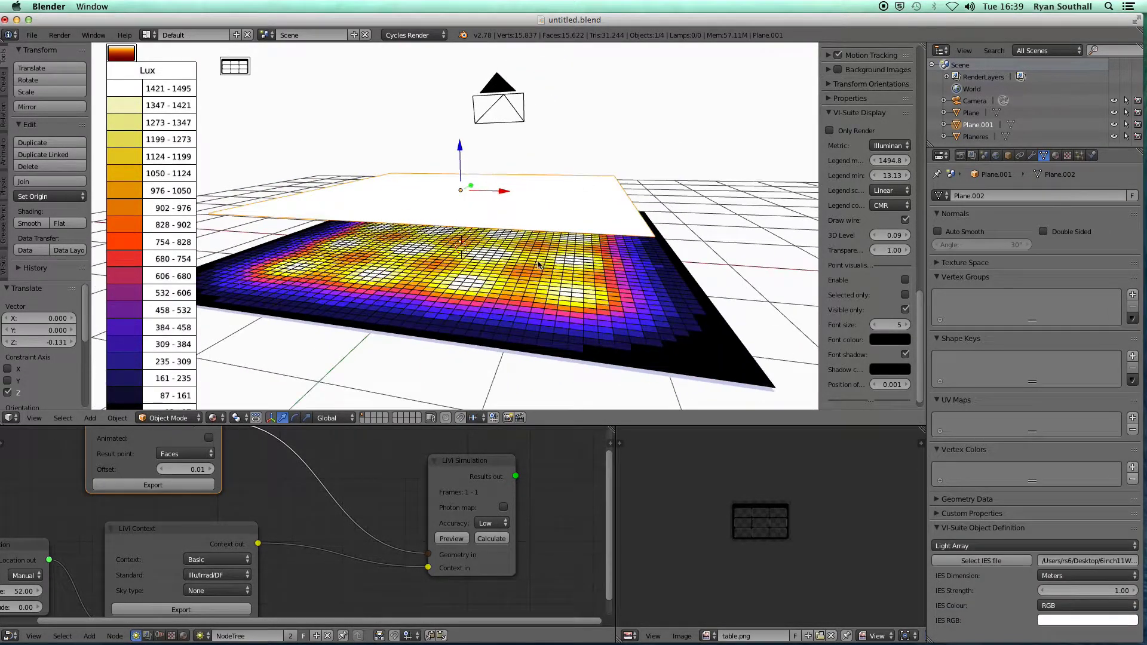
key(r)
key(y)
click(555, 243)
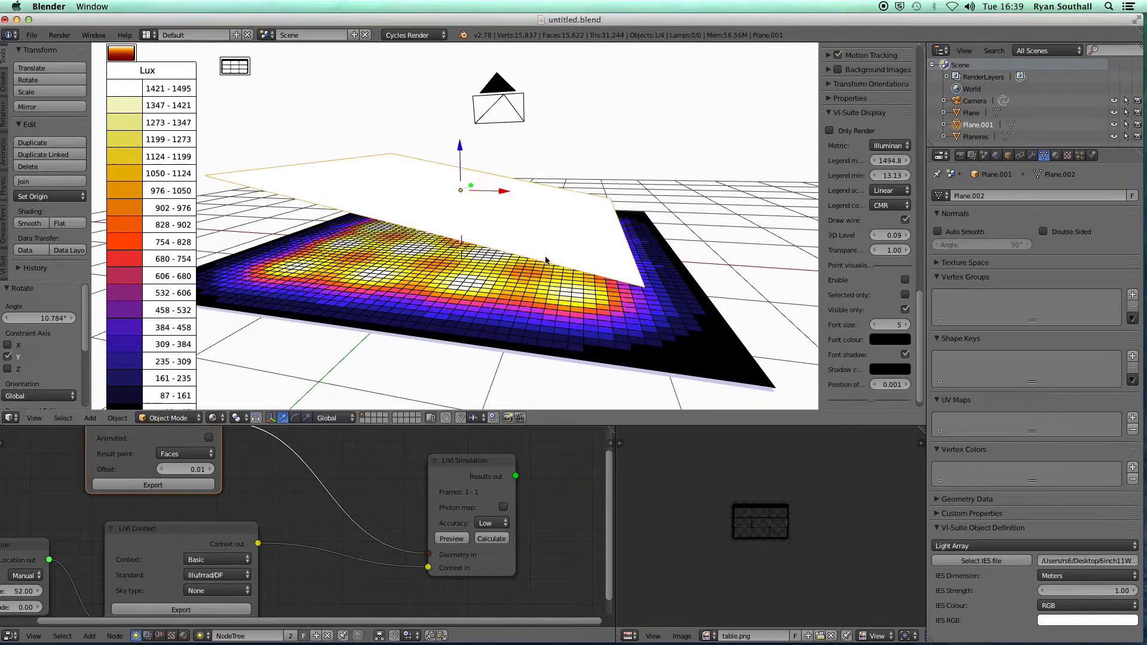
Re-export and display the new lux map (1.86–3417.7 lux) with a 3D level of 0.15.
click(152, 484)
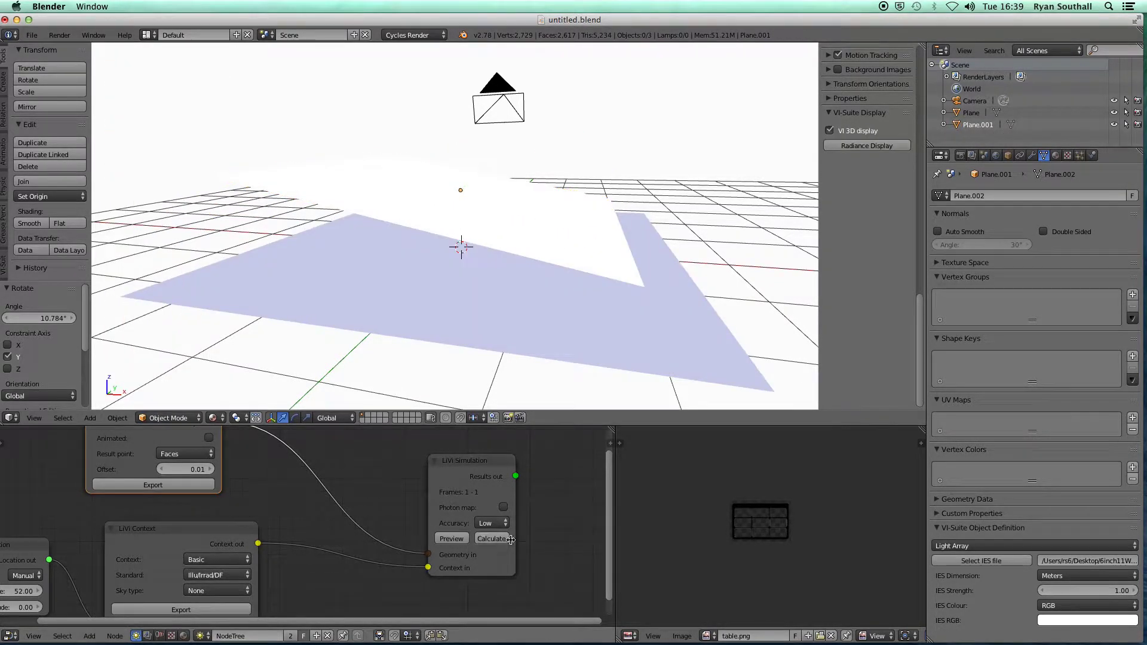
click(863, 147)
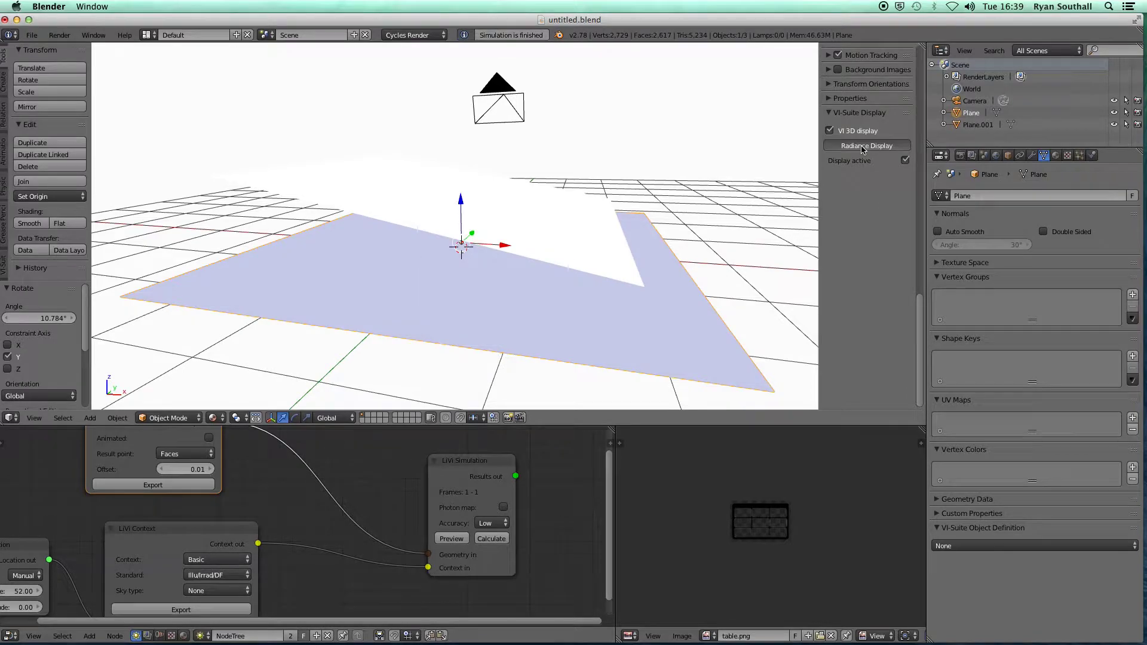
middle_drag(523, 319, 457, 308)
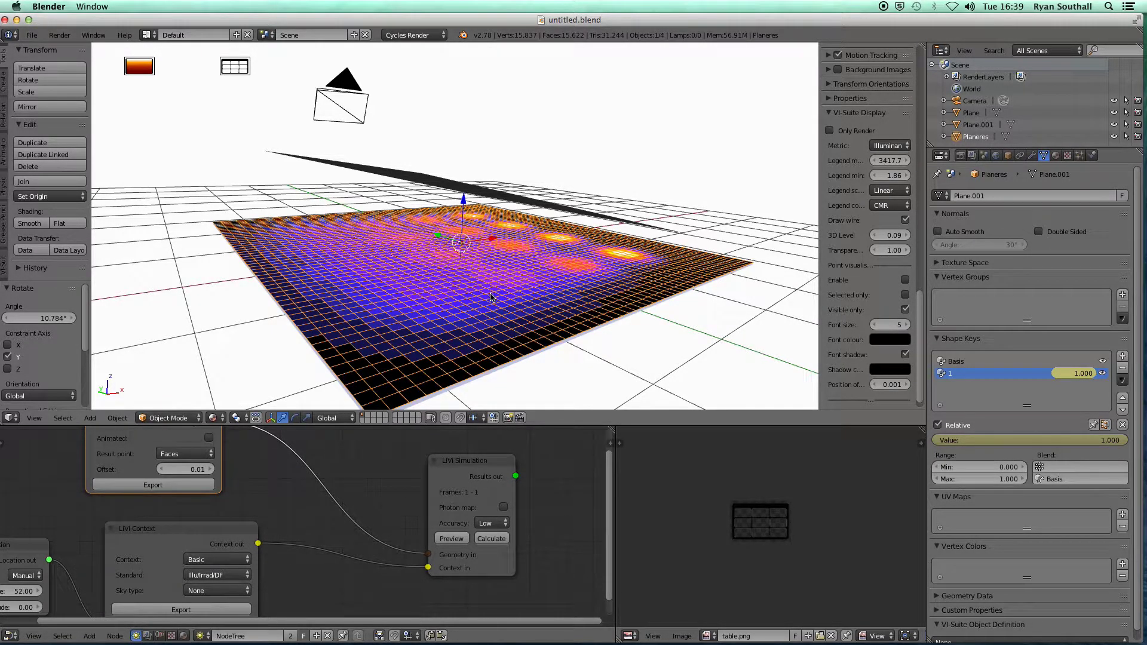
middle_drag(466, 301, 492, 296)
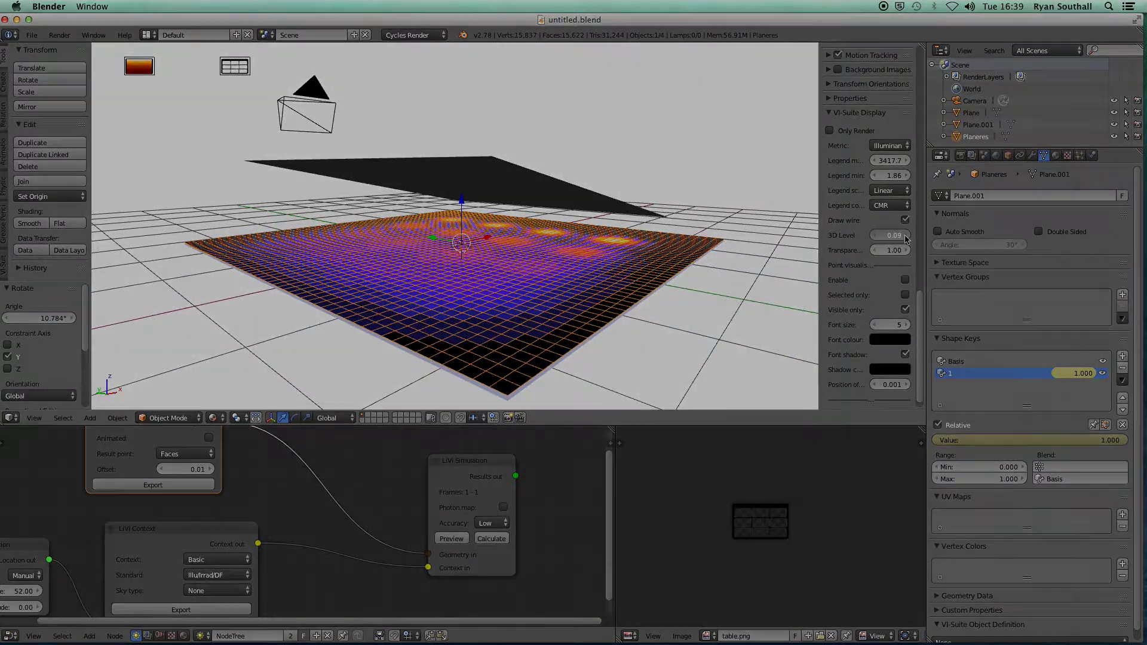
drag(894, 234, 911, 235)
key(a)
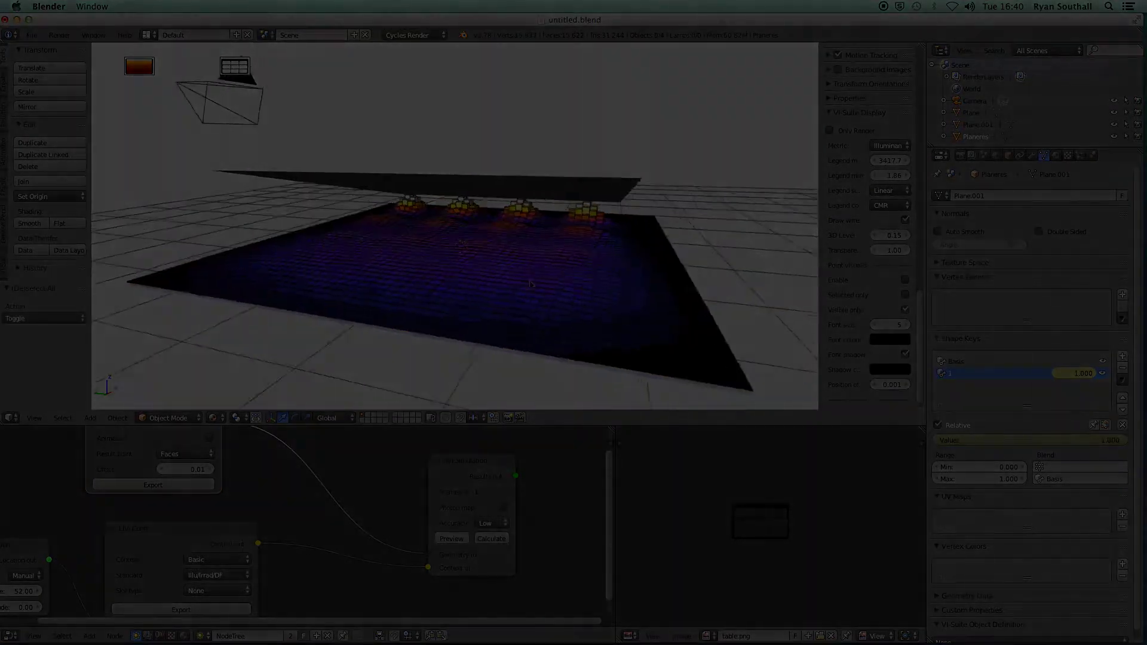